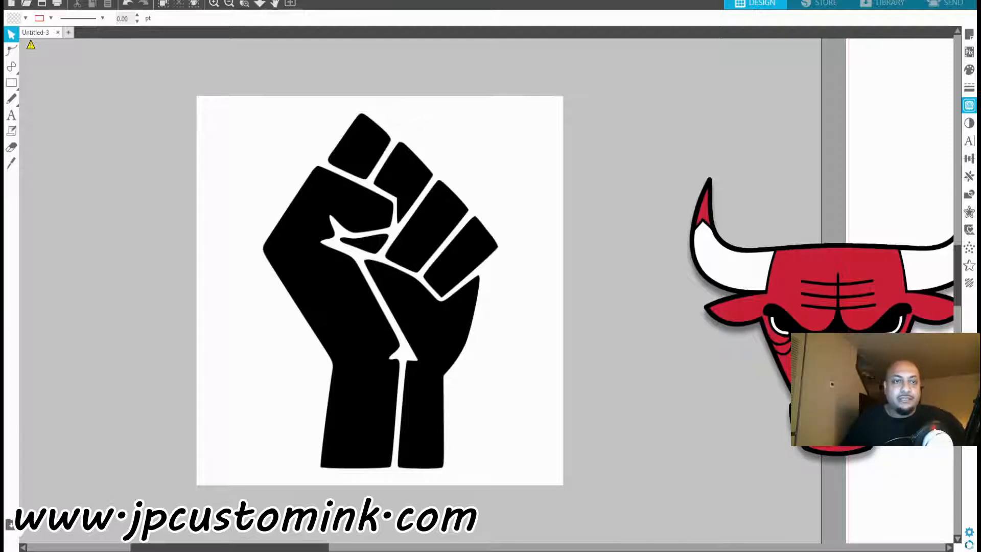
{"action": "left_click_drag", "start_coordinate": [319, 206], "coordinate": [313, 239]}
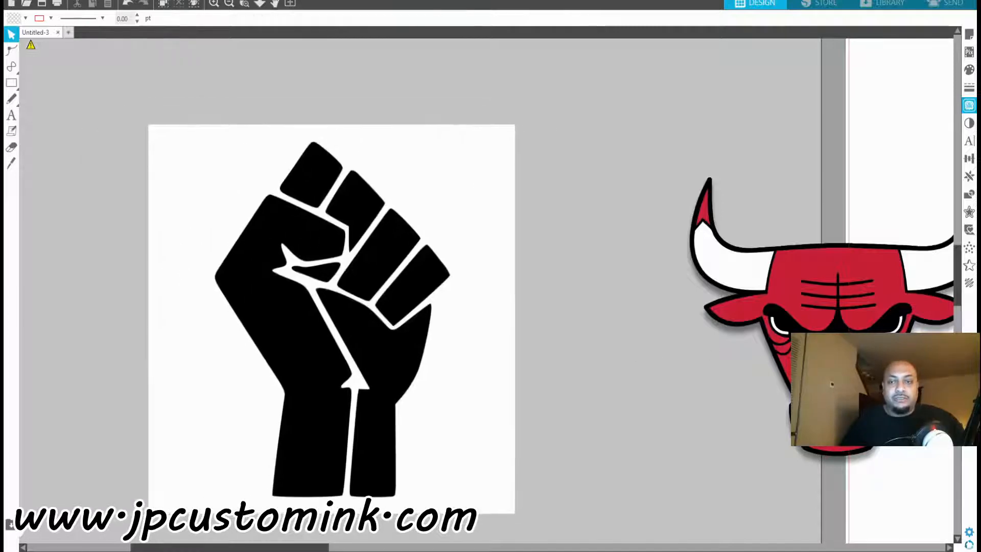
{"action": "left_click_drag", "start_coordinate": [828, 384], "coordinate": [730, 355]}
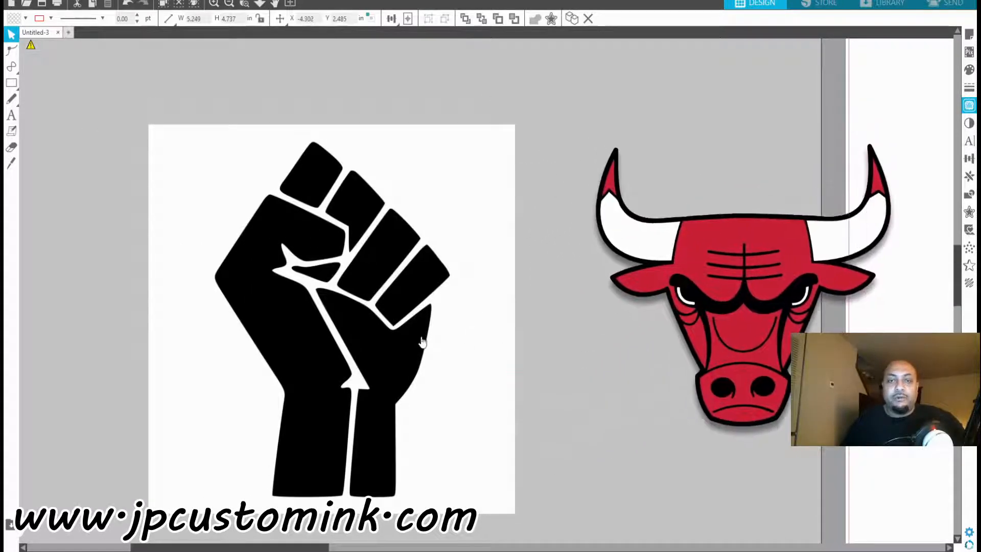
{"action": "left_click_drag", "start_coordinate": [362, 310], "coordinate": [330, 284]}
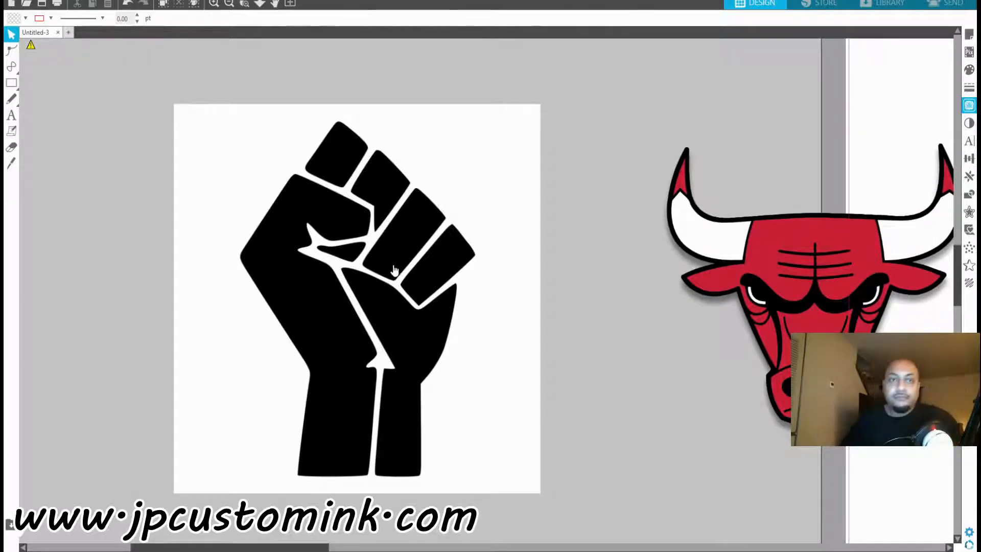
{"action": "mouse_move", "coordinate": [317, 264]}
{"action": "left_mouse_down"}
{"action": "mouse_move", "coordinate": [282, 265]}
{"action": "mouse_move", "coordinate": [274, 241]}
{"action": "mouse_move", "coordinate": [326, 258]}
{"action": "mouse_move", "coordinate": [317, 264]}
{"action": "left_mouse_up"}
{"action": "key", "text": "ctrl+z"}
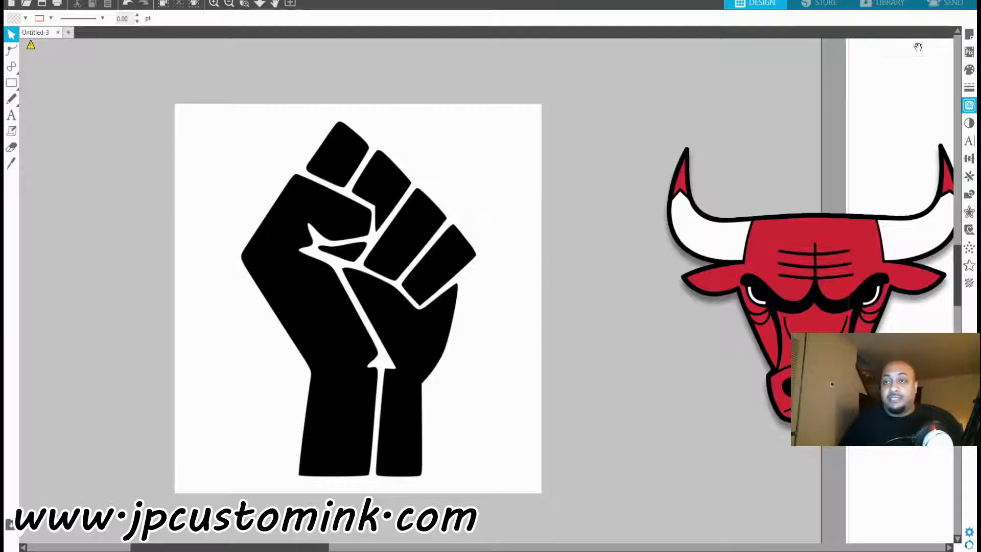
{"action": "left_click_drag", "start_coordinate": [415, 193], "coordinate": [401, 214]}
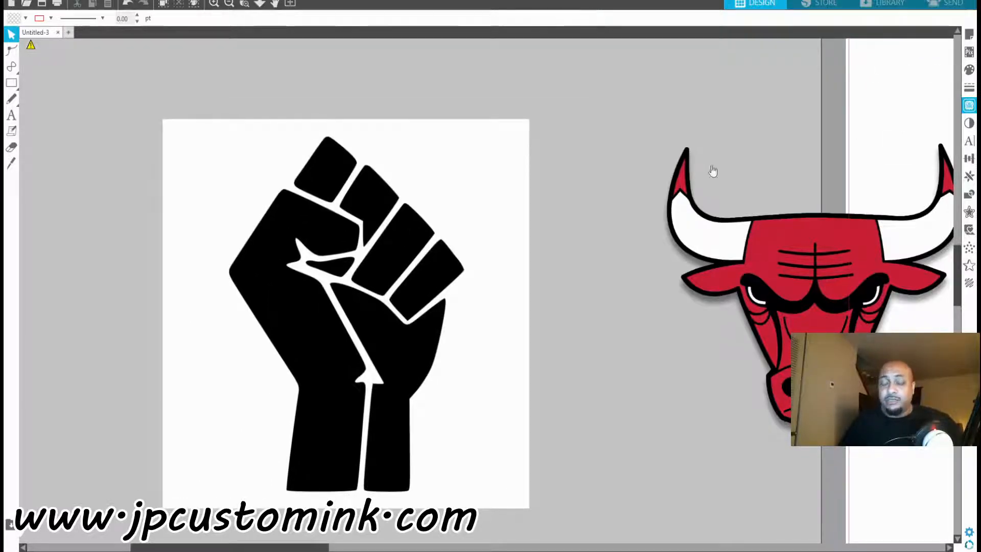
{"action": "left_click_drag", "start_coordinate": [371, 225], "coordinate": [362, 180]}
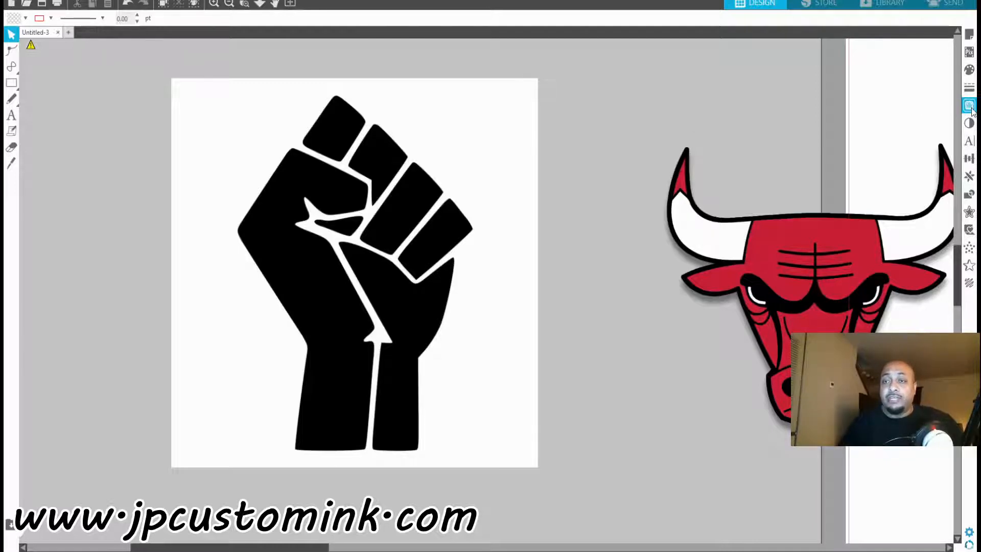
Trace the whole black fist picture and move the original picture and the traced outline apart
{"action": "left_click", "coordinate": [877, 95]}
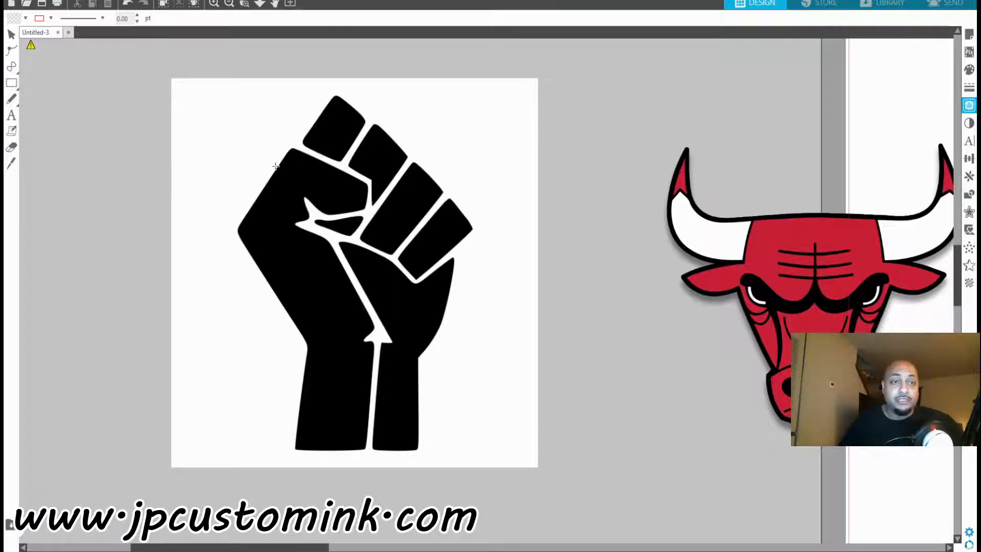
{"action": "mouse_move", "coordinate": [184, 85]}
{"action": "left_mouse_down"}
{"action": "mouse_move", "coordinate": [271, 102]}
{"action": "mouse_move", "coordinate": [454, 406]}
{"action": "mouse_move", "coordinate": [516, 465]}
{"action": "left_mouse_up"}
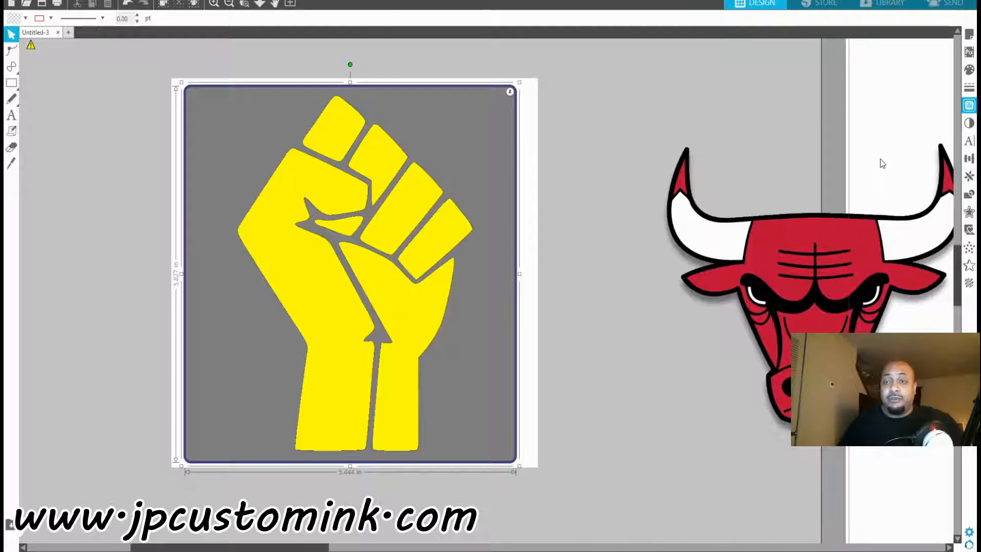
{"action": "mouse_move", "coordinate": [880, 159]}
{"action": "left_mouse_down"}
{"action": "mouse_move", "coordinate": [848, 164]}
{"action": "mouse_move", "coordinate": [898, 164]}
{"action": "left_mouse_up"}
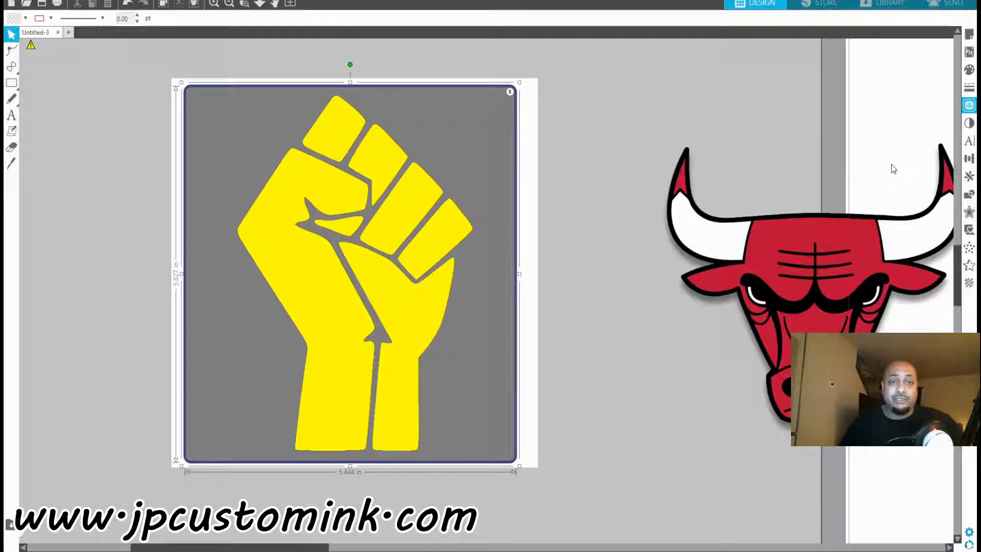
{"action": "left_click", "coordinate": [846, 272]}
{"action": "mouse_move", "coordinate": [428, 254]}
{"action": "left_mouse_down"}
{"action": "mouse_move", "coordinate": [606, 340]}
{"action": "mouse_move", "coordinate": [814, 328]}
{"action": "left_mouse_up"}
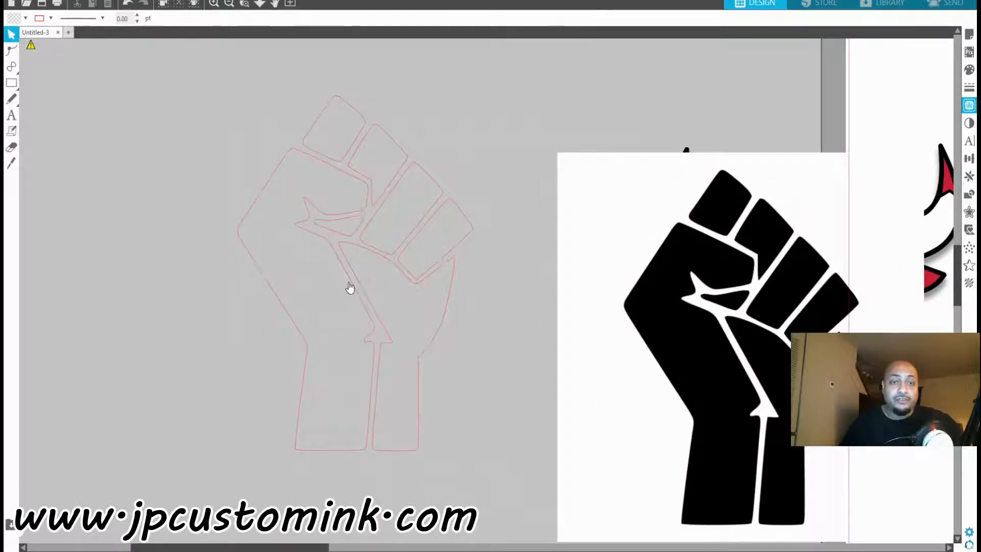
{"action": "left_click_drag", "start_coordinate": [348, 286], "coordinate": [240, 298]}
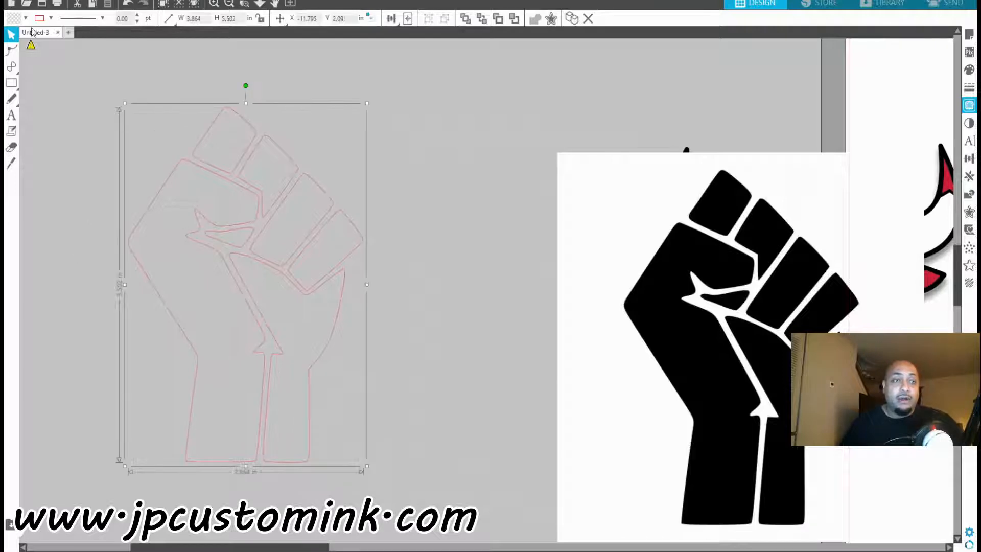
Try a yellow fill and a green fill on the whole traced fist
{"action": "left_click", "coordinate": [23, 41]}
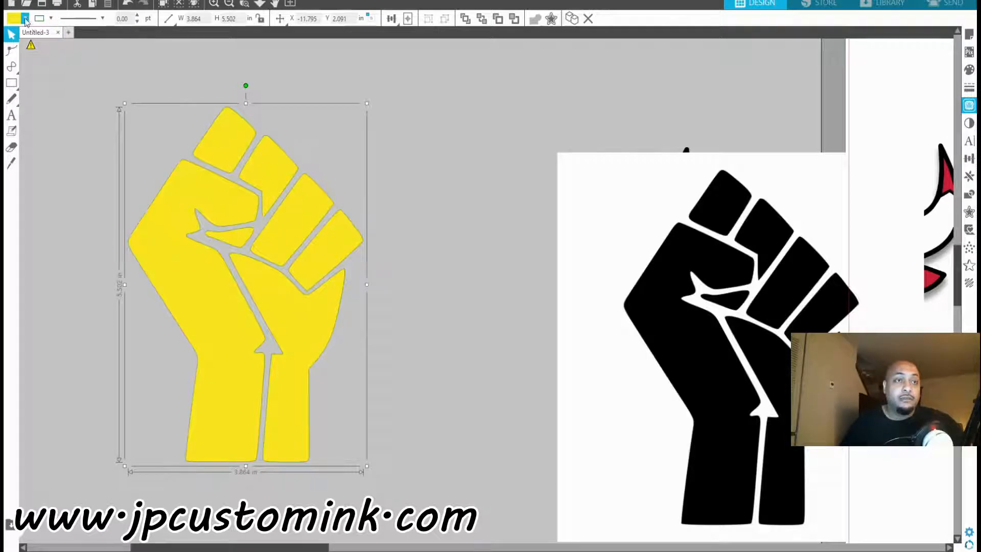
{"action": "key", "text": "ctrl+z"}
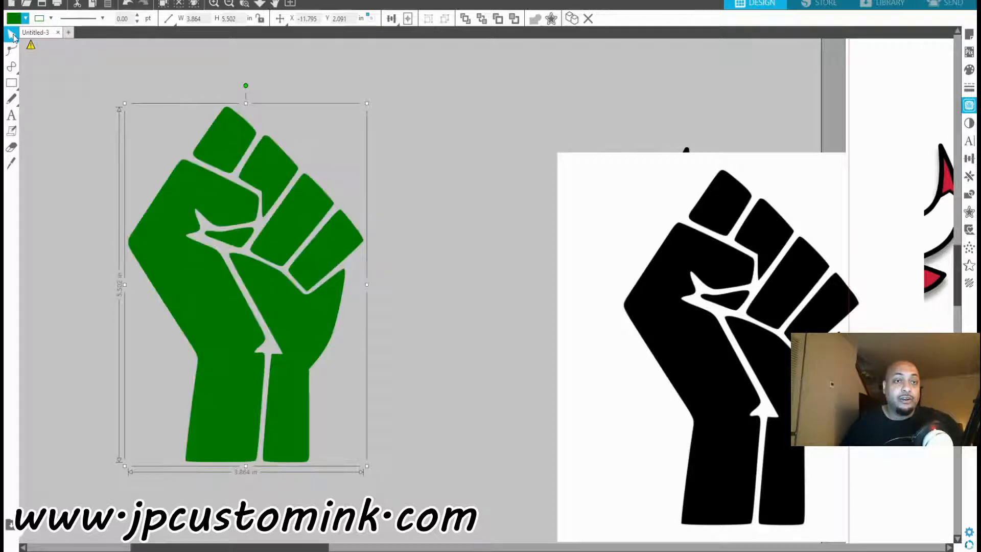
{"action": "left_click", "coordinate": [466, 267]}
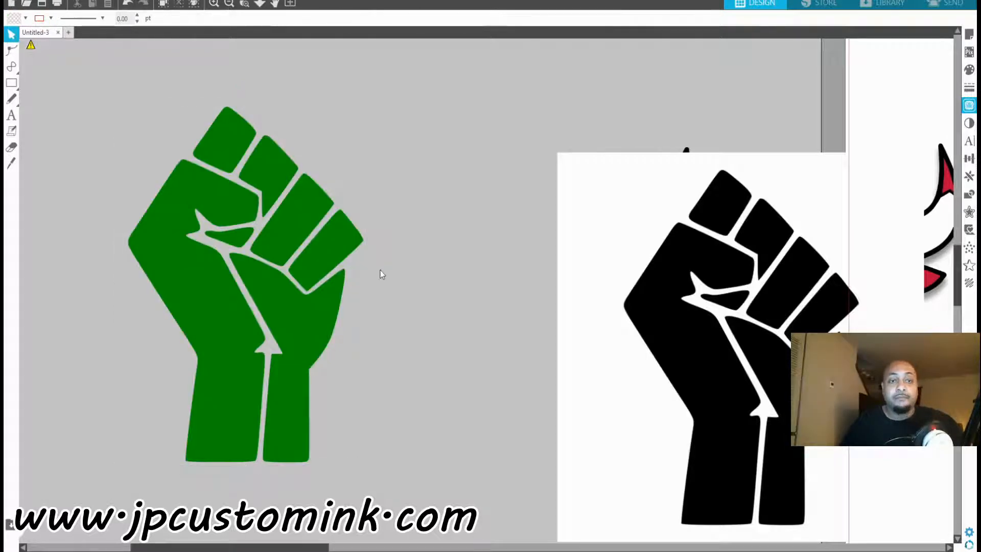
Undo the trial fills on the traced fist
{"action": "left_click", "coordinate": [129, 4]}
{"action": "left_click", "coordinate": [128, 4]}
{"action": "left_click", "coordinate": [128, 3]}
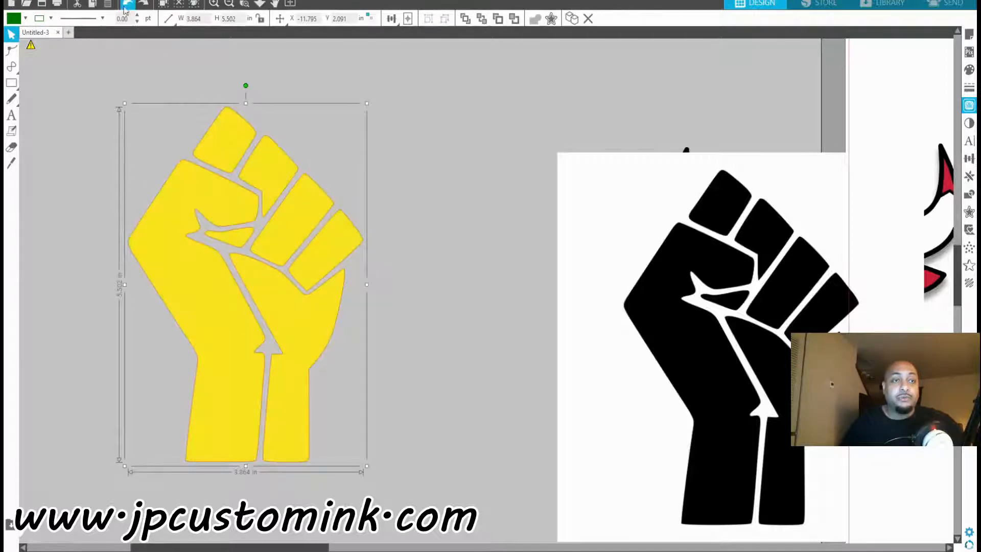
{"action": "left_click", "coordinate": [128, 4]}
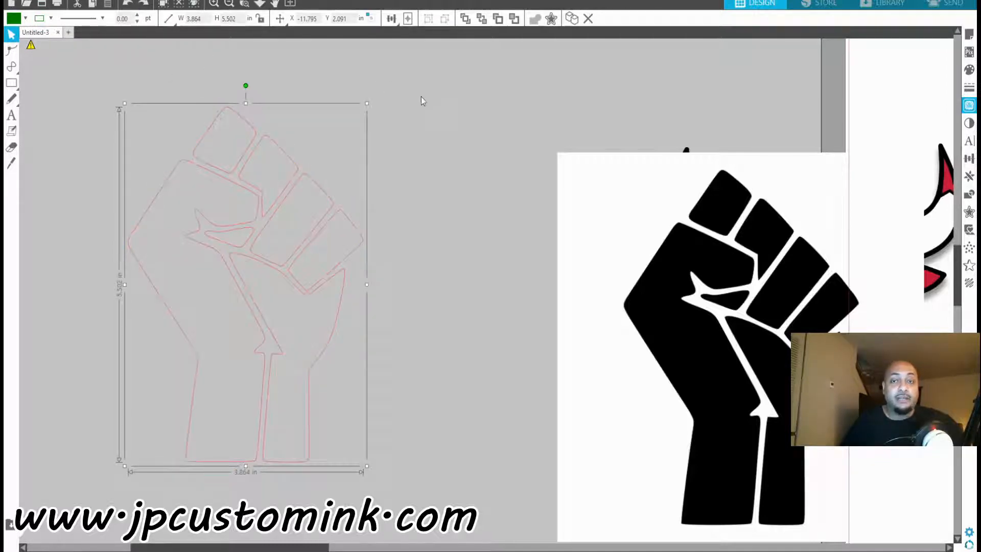
Shift the traced fist outline slightly toward the original picture and separate it into its individual pieces
{"action": "left_click_drag", "start_coordinate": [257, 234], "coordinate": [308, 212]}
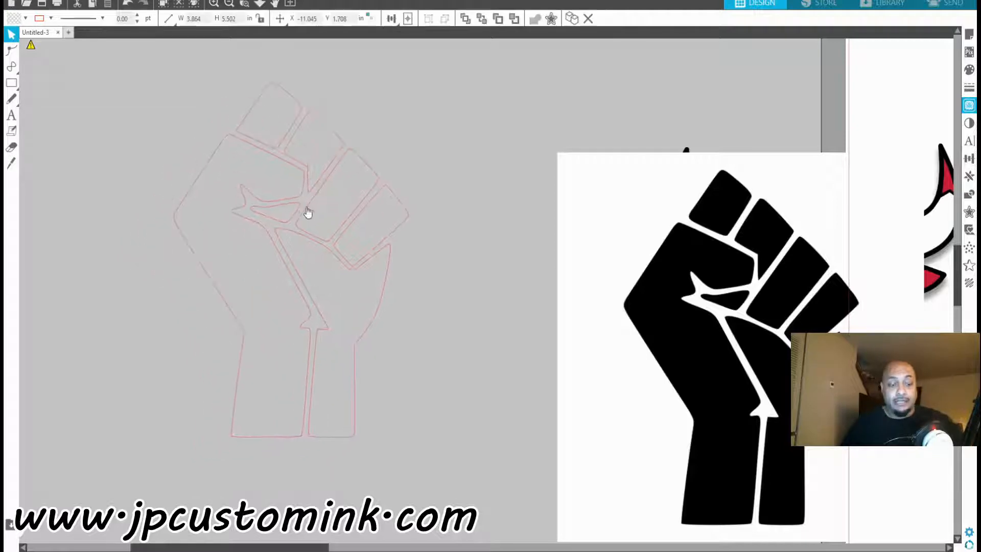
{"action": "left_click", "coordinate": [305, 212]}
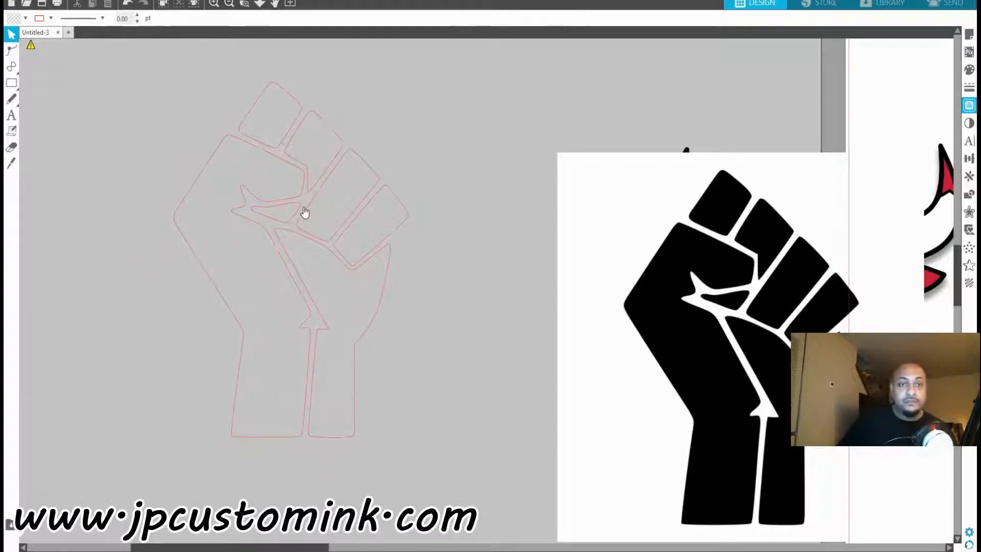
{"action": "left_click", "coordinate": [296, 239]}
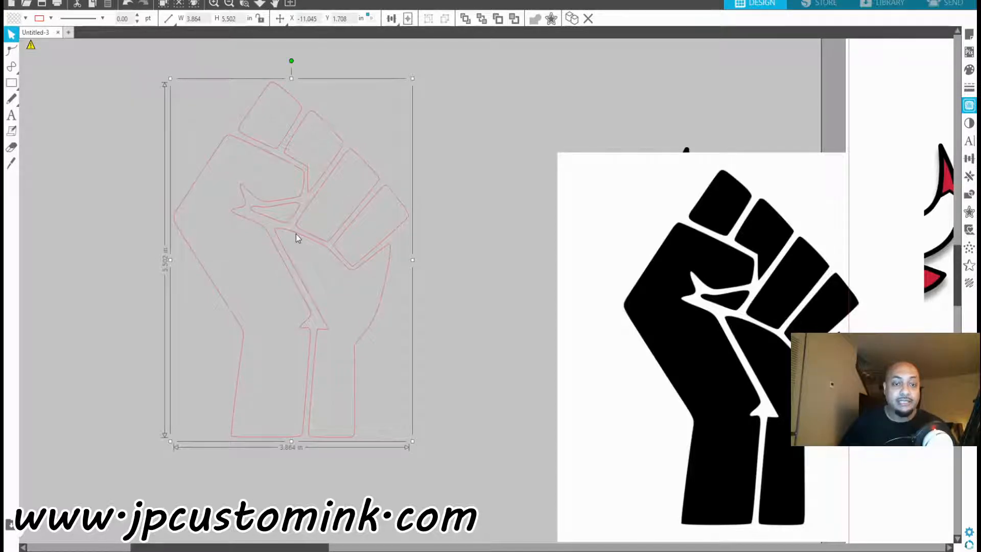
{"action": "mouse_move", "coordinate": [290, 230]}
{"action": "left_mouse_down"}
{"action": "mouse_move", "coordinate": [279, 220]}
{"action": "mouse_move", "coordinate": [324, 240]}
{"action": "mouse_move", "coordinate": [297, 240]}
{"action": "left_mouse_up"}
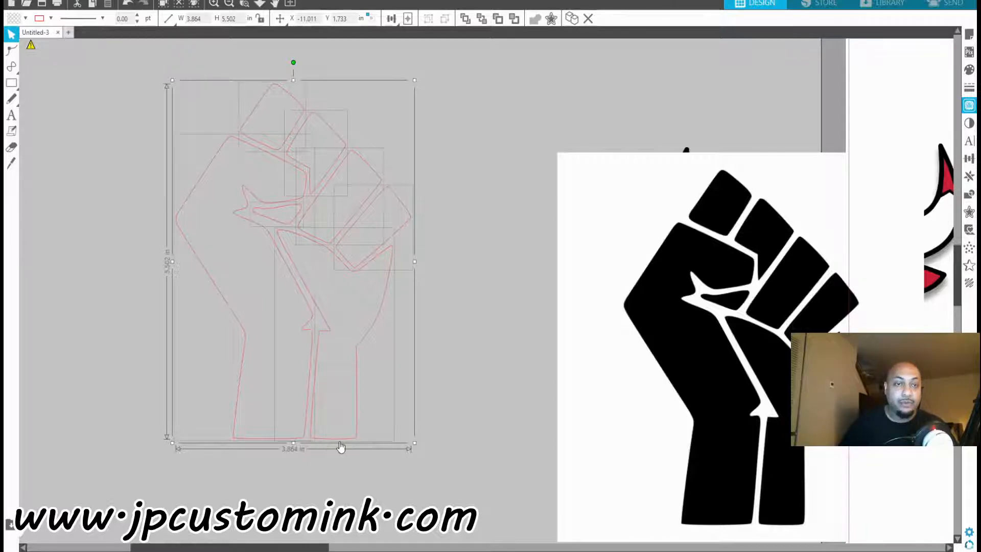
{"action": "left_click", "coordinate": [477, 321]}
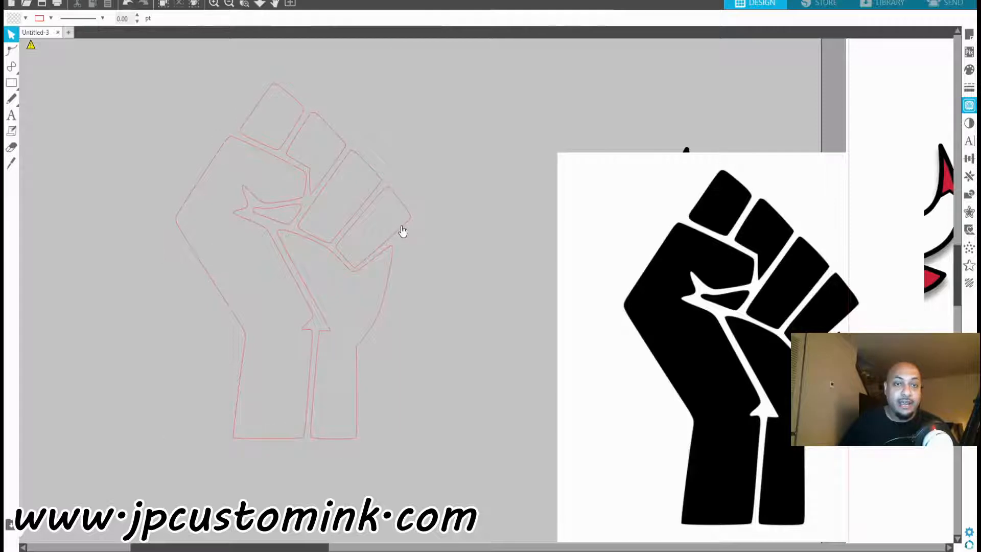
Pull three of the finger pieces and the palm piece with its wrist away from the rest of the traced fist
{"action": "left_click_drag", "start_coordinate": [401, 230], "coordinate": [454, 205]}
{"action": "left_click_drag", "start_coordinate": [375, 200], "coordinate": [427, 137]}
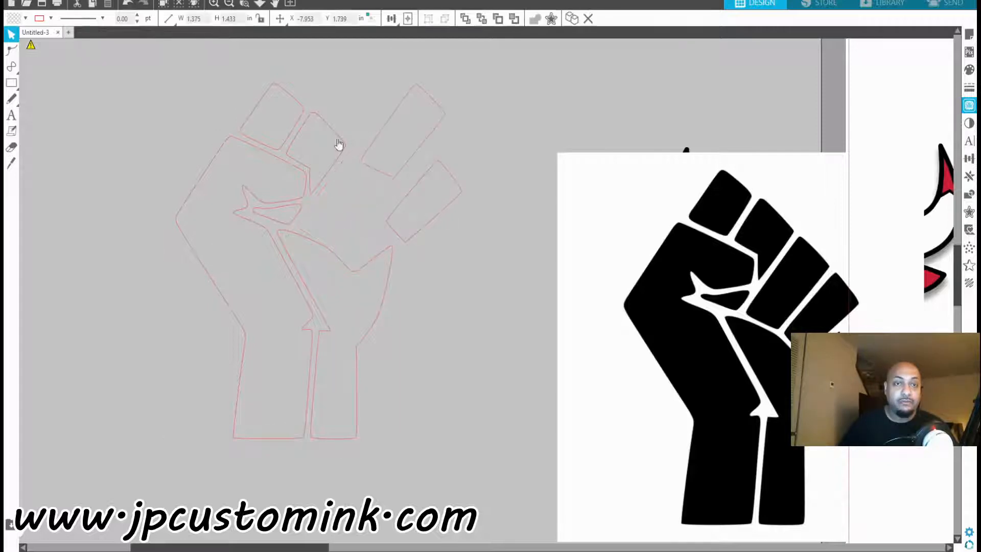
{"action": "left_click_drag", "start_coordinate": [337, 144], "coordinate": [378, 223]}
{"action": "left_click_drag", "start_coordinate": [383, 315], "coordinate": [441, 351]}
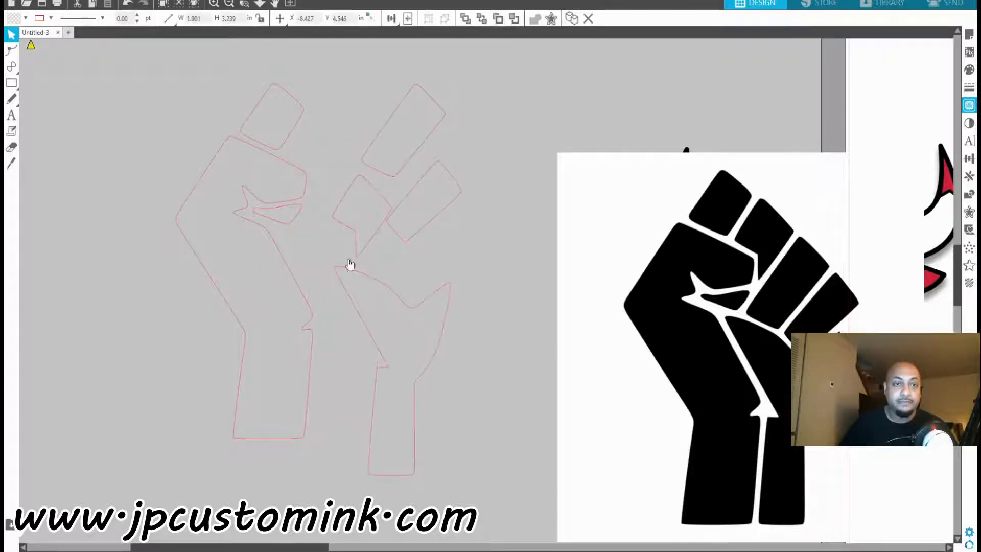
{"action": "left_click", "coordinate": [350, 265]}
Undo the moves of the finger and palm pieces
{"action": "left_click", "coordinate": [127, 4]}
{"action": "left_click", "coordinate": [127, 4]}
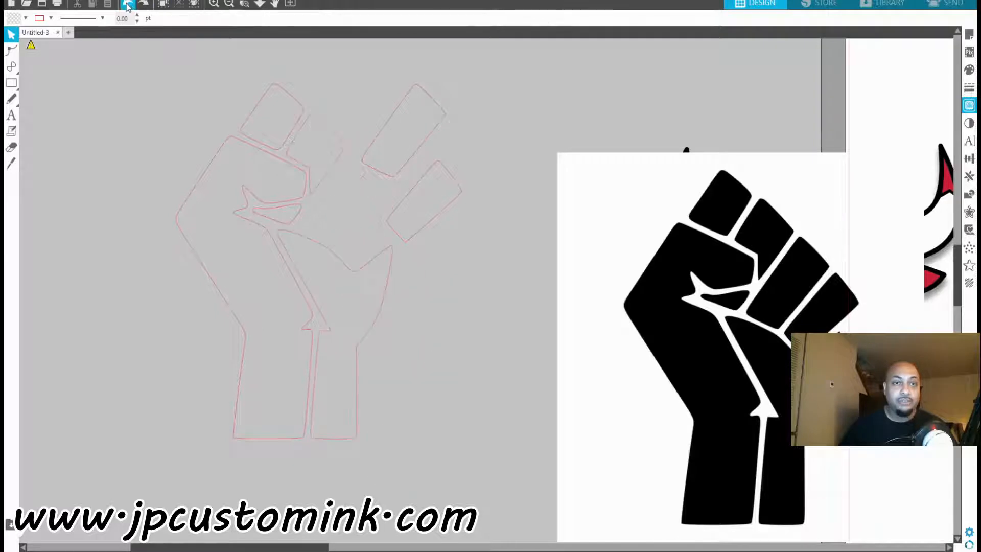
{"action": "left_click", "coordinate": [127, 4]}
{"action": "left_click", "coordinate": [127, 4]}
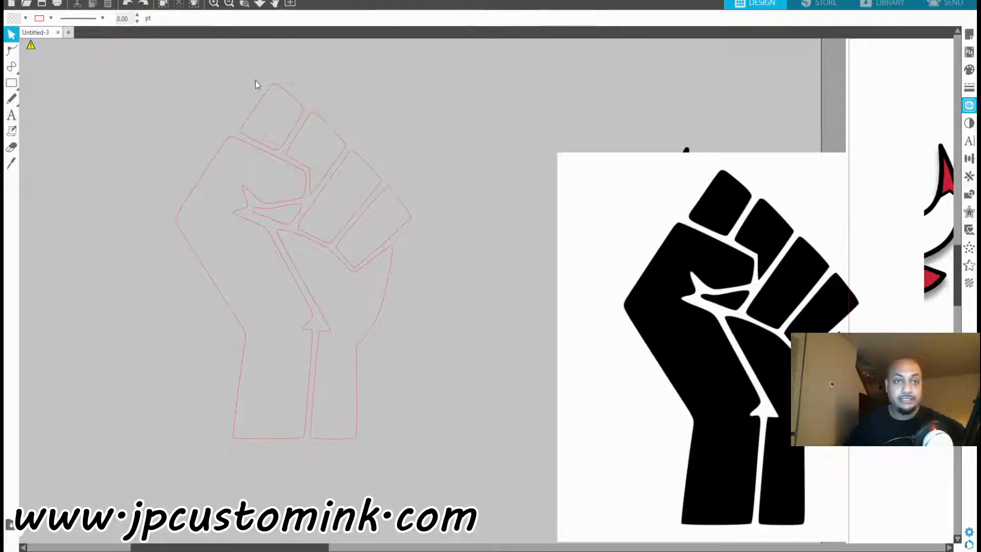
Fill the two uppermost finger pieces of the traced fist with red
{"action": "left_click", "coordinate": [303, 115]}
{"action": "left_click", "coordinate": [327, 136], "text": "shift"}
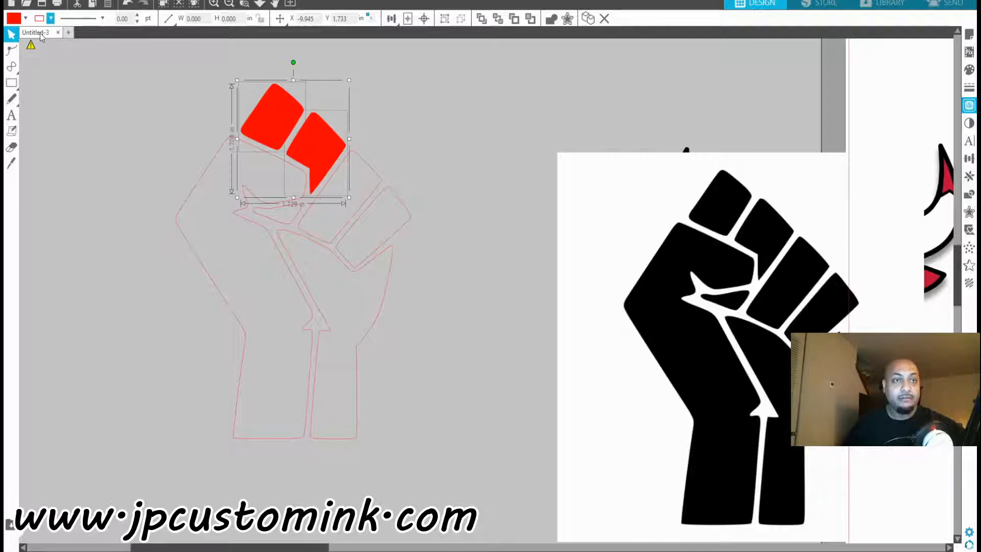
{"action": "left_click", "coordinate": [415, 134]}
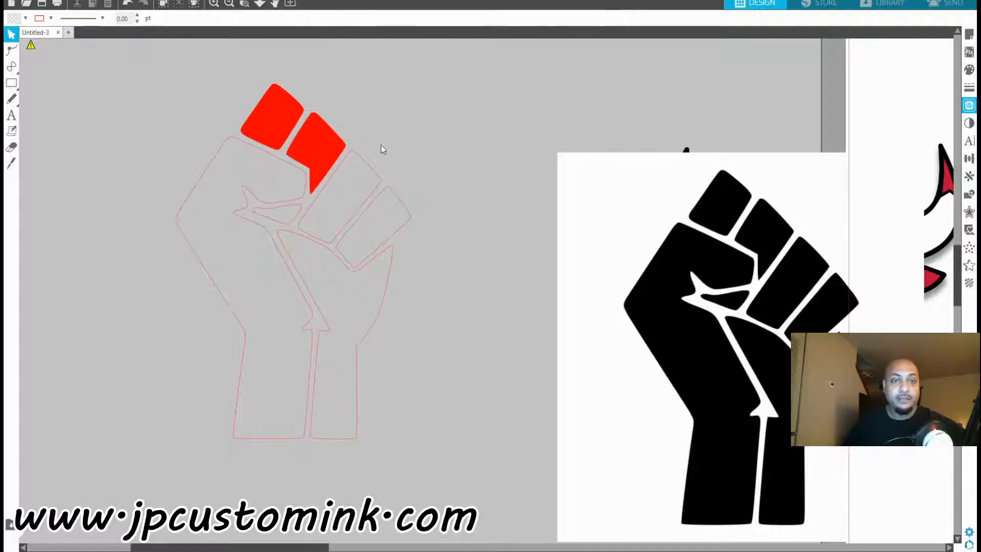
Fill the other two finger pieces with green and take away their red outline
{"action": "left_click_drag", "start_coordinate": [374, 165], "coordinate": [408, 209]}
{"action": "left_click", "coordinate": [432, 192]}
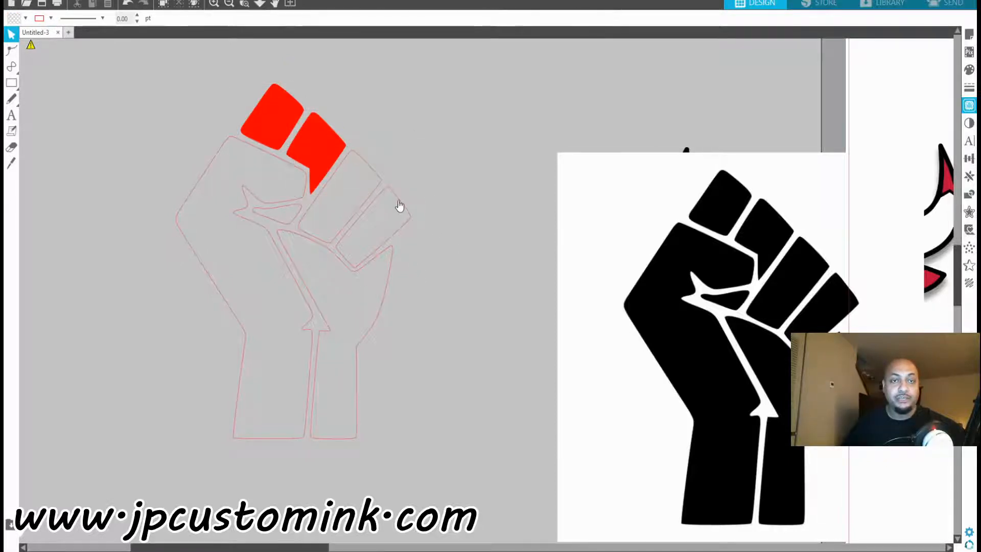
{"action": "left_click", "coordinate": [398, 201]}
{"action": "left_click", "coordinate": [451, 176]}
{"action": "left_click_drag", "start_coordinate": [364, 144], "coordinate": [399, 205]}
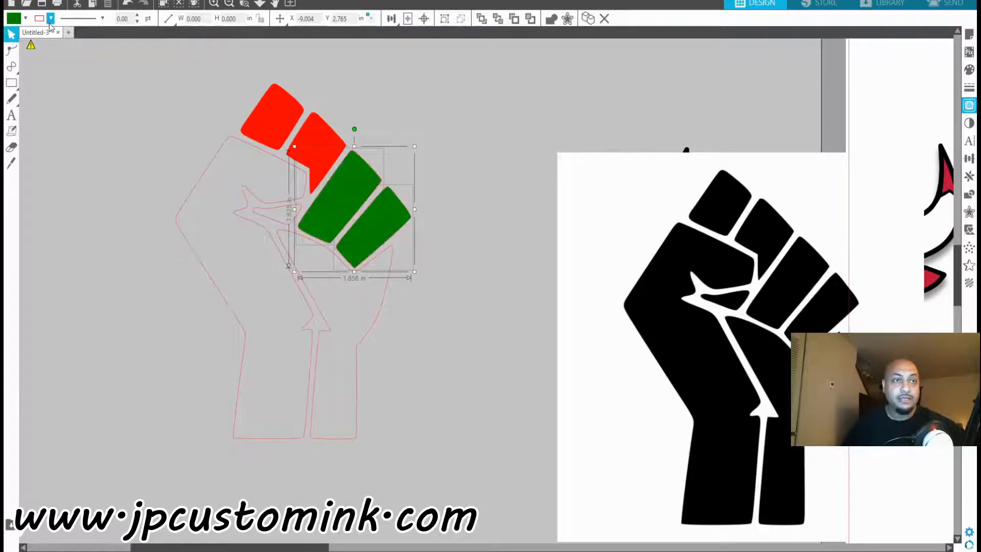
{"action": "left_click", "coordinate": [464, 77]}
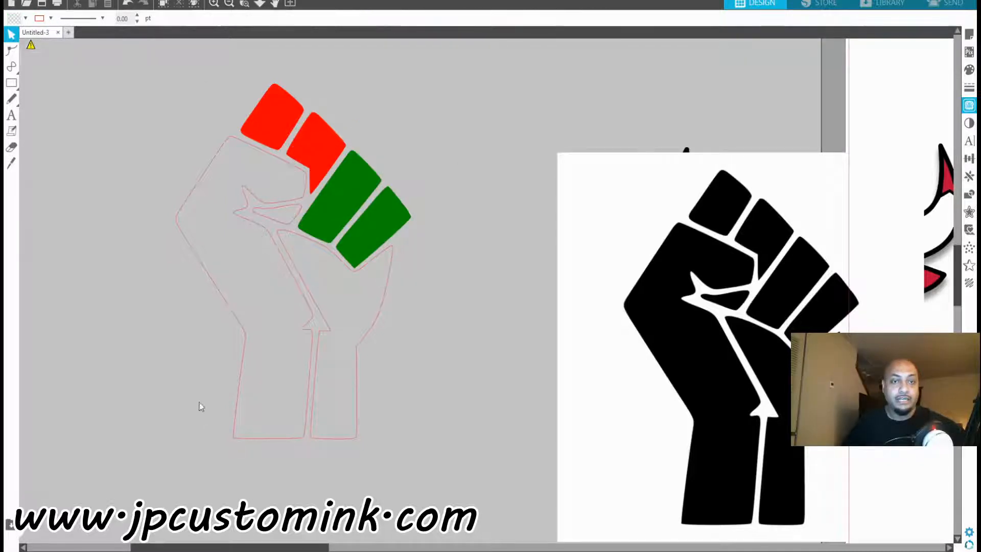
Fill the remaining hand and wrist pieces with black, including the small shape by the thumb, without a red outline
{"action": "left_click_drag", "start_coordinate": [165, 218], "coordinate": [372, 480]}
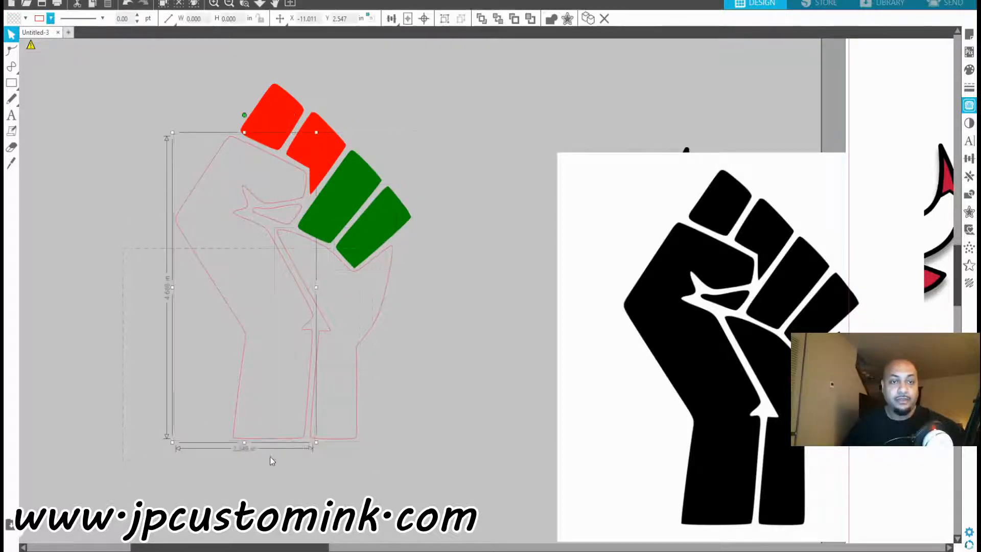
{"action": "left_click_drag", "start_coordinate": [100, 369], "coordinate": [475, 443]}
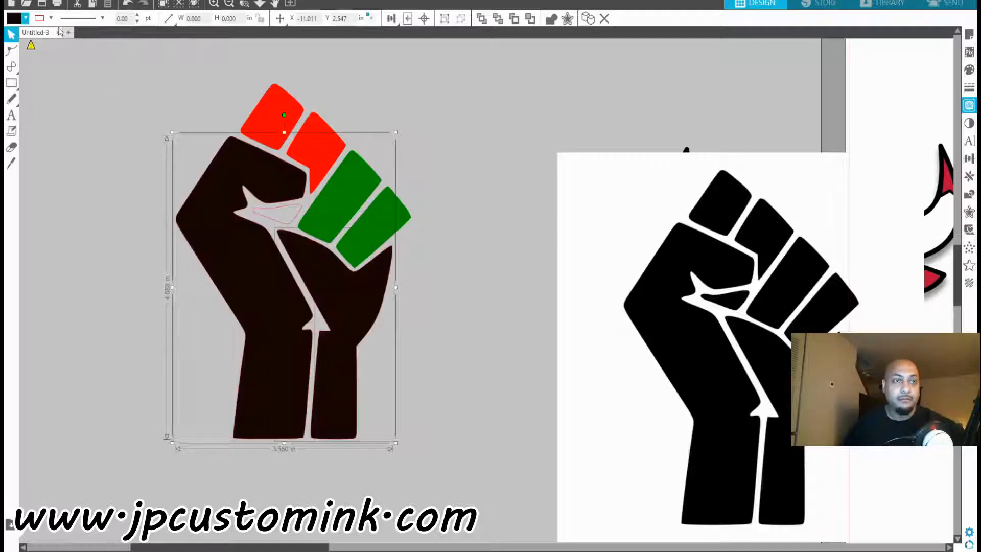
{"action": "left_click", "coordinate": [57, 208]}
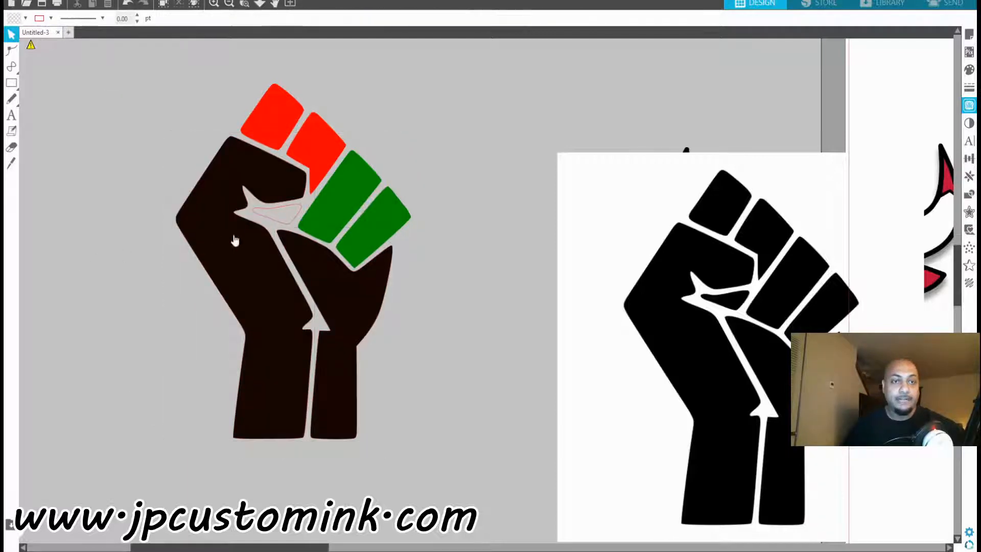
{"action": "left_click", "coordinate": [283, 229]}
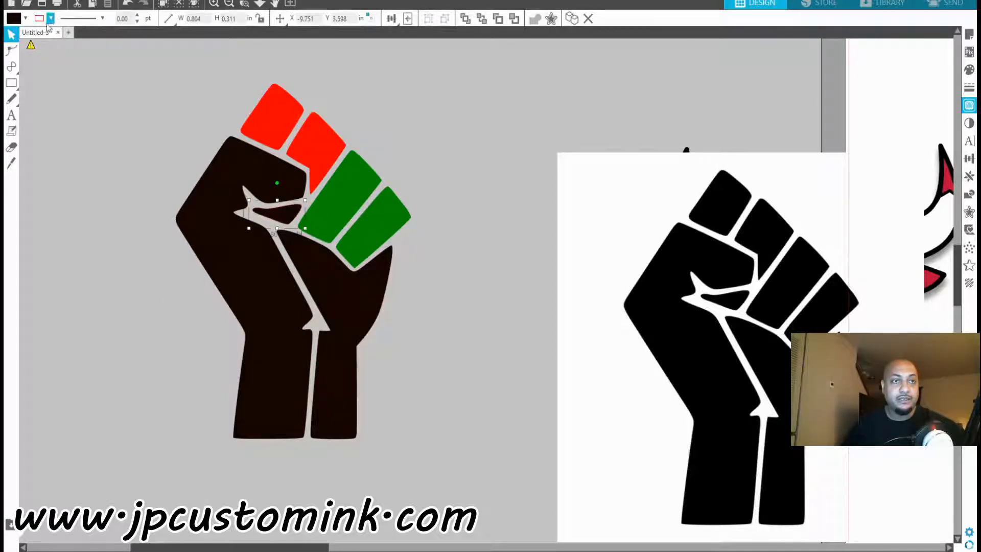
{"action": "left_click", "coordinate": [93, 242]}
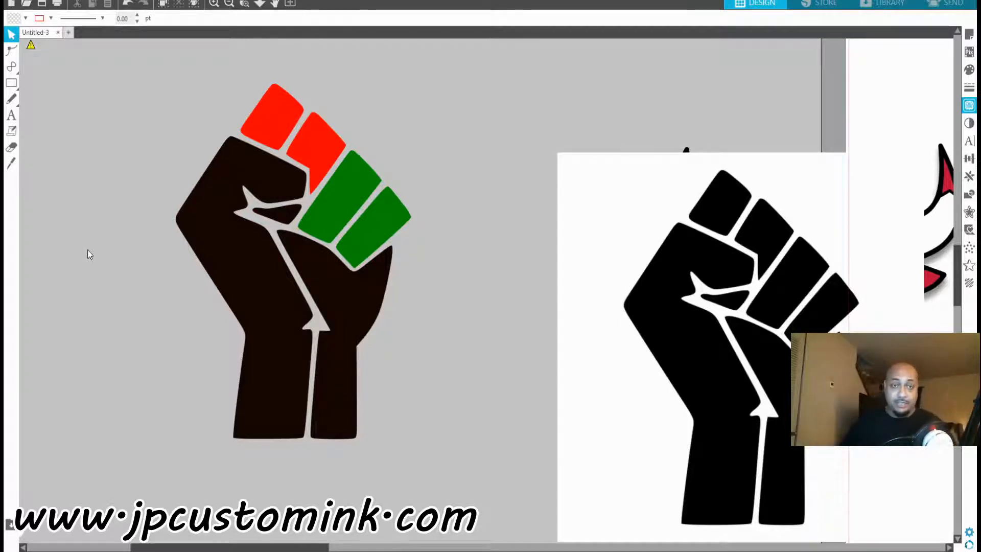
Delete the original black fist picture and reposition the bull head picture in the free space beside the colored fist
{"action": "left_click", "coordinate": [595, 237]}
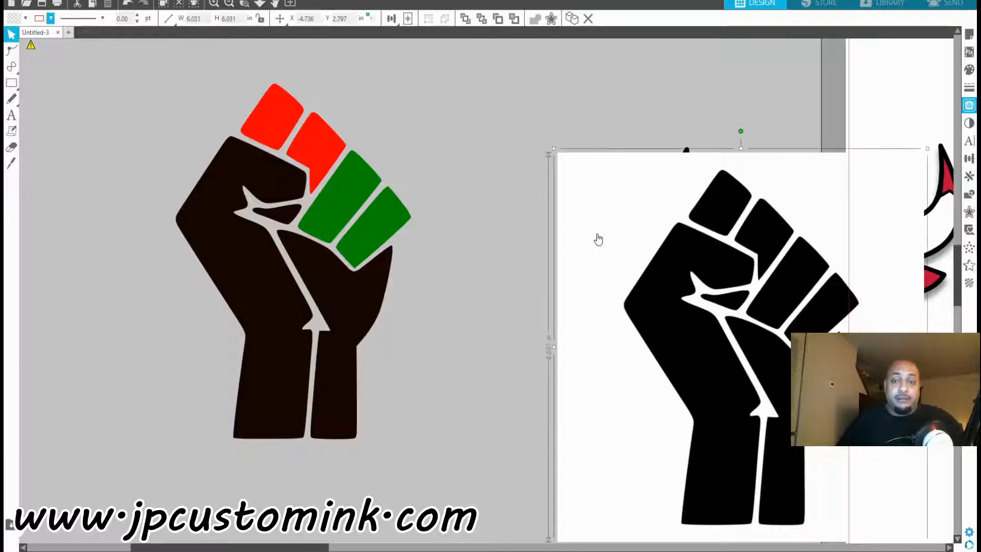
{"action": "key", "text": "Delete"}
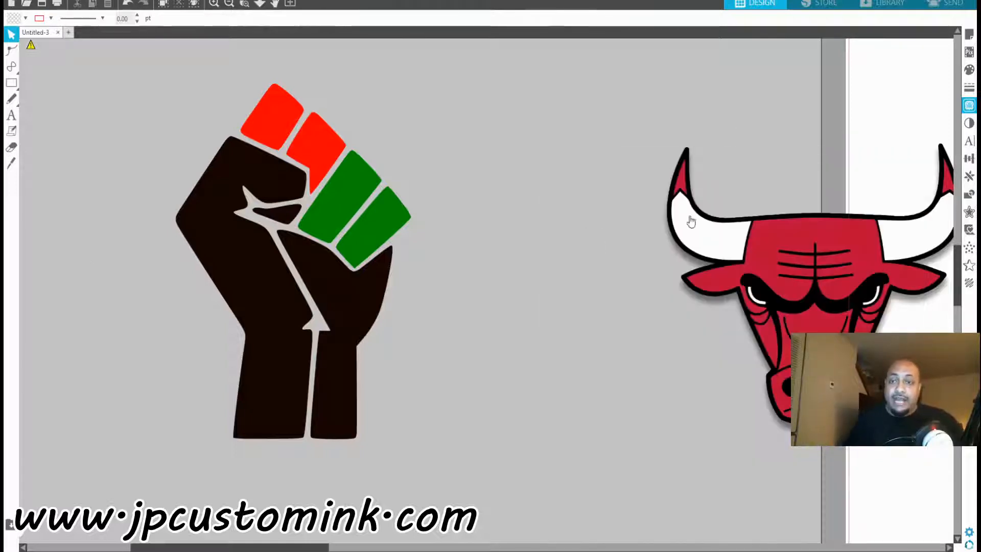
{"action": "left_click_drag", "start_coordinate": [800, 261], "coordinate": [633, 159]}
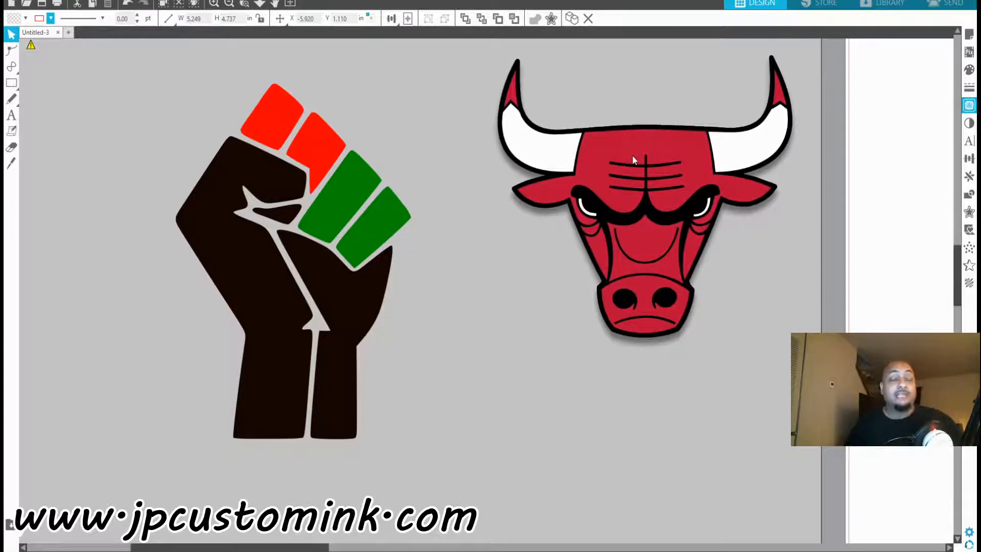
{"action": "left_click_drag", "start_coordinate": [633, 156], "coordinate": [637, 169]}
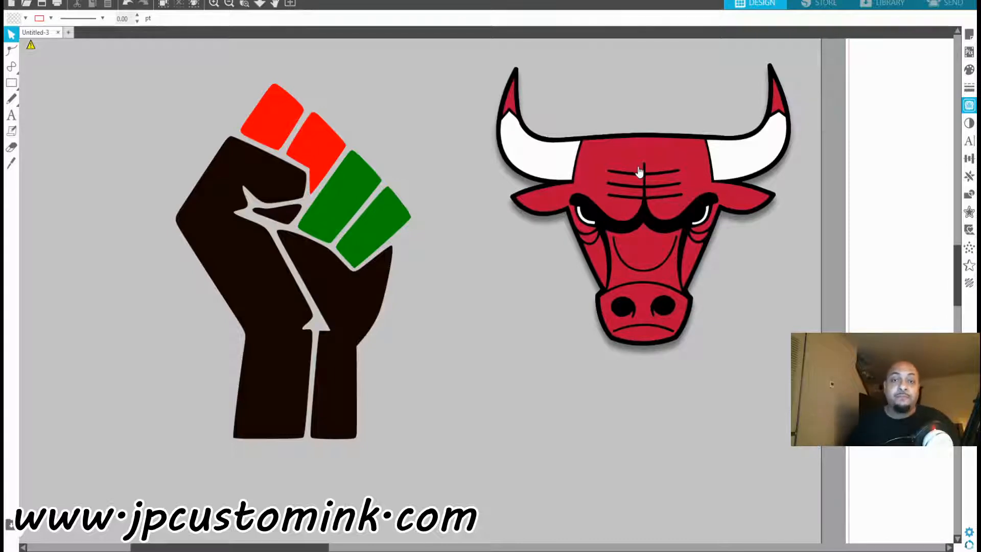
{"action": "left_click_drag", "start_coordinate": [704, 162], "coordinate": [743, 225]}
{"action": "left_click", "coordinate": [166, 60]}
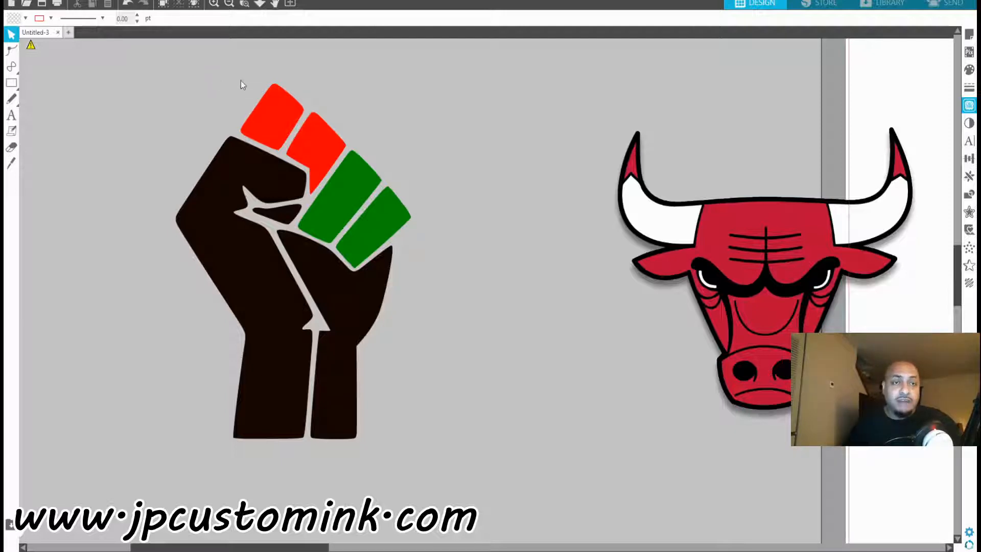
Group the two red finger pieces and move them away from the fist
{"action": "left_click", "coordinate": [271, 108]}
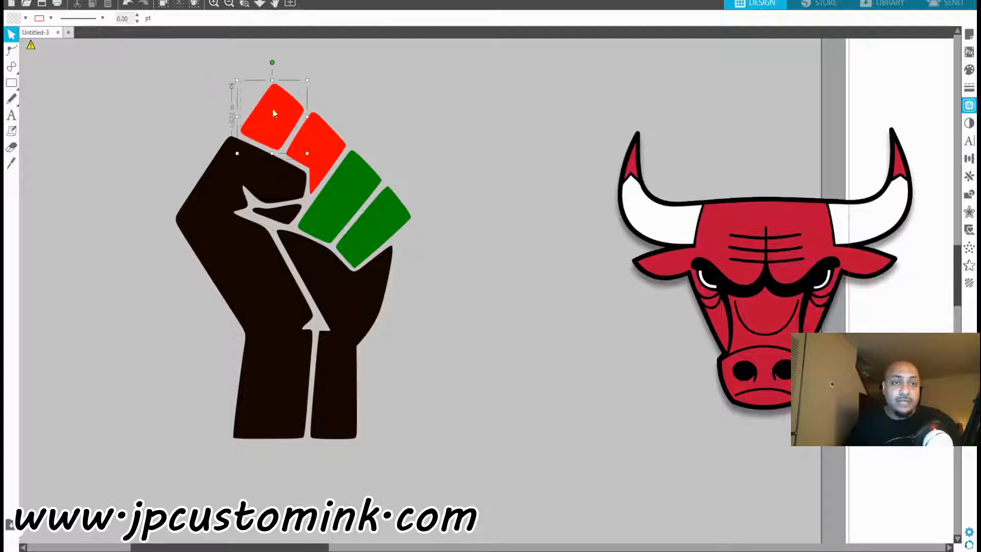
{"action": "left_click", "coordinate": [331, 142]}
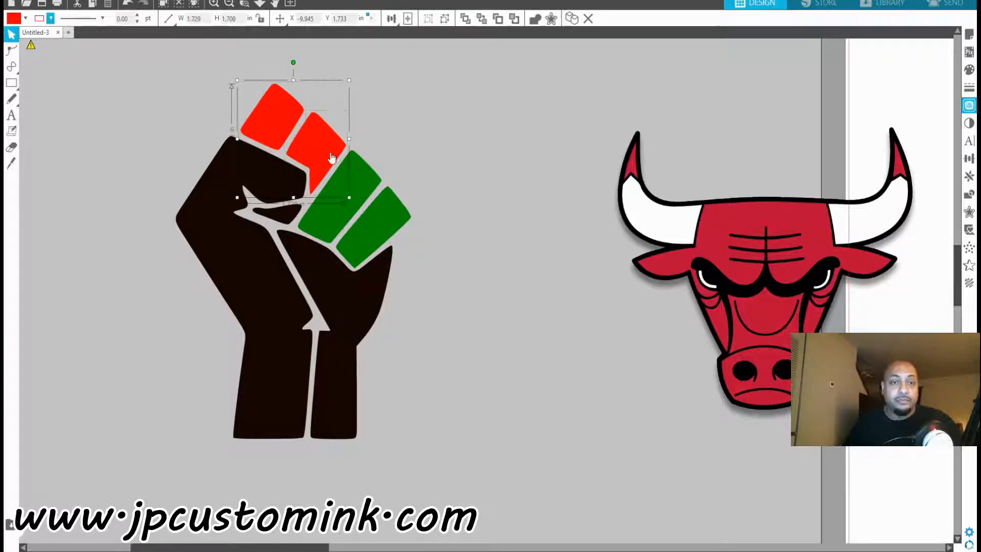
{"action": "left_click_drag", "start_coordinate": [335, 156], "coordinate": [172, 117]}
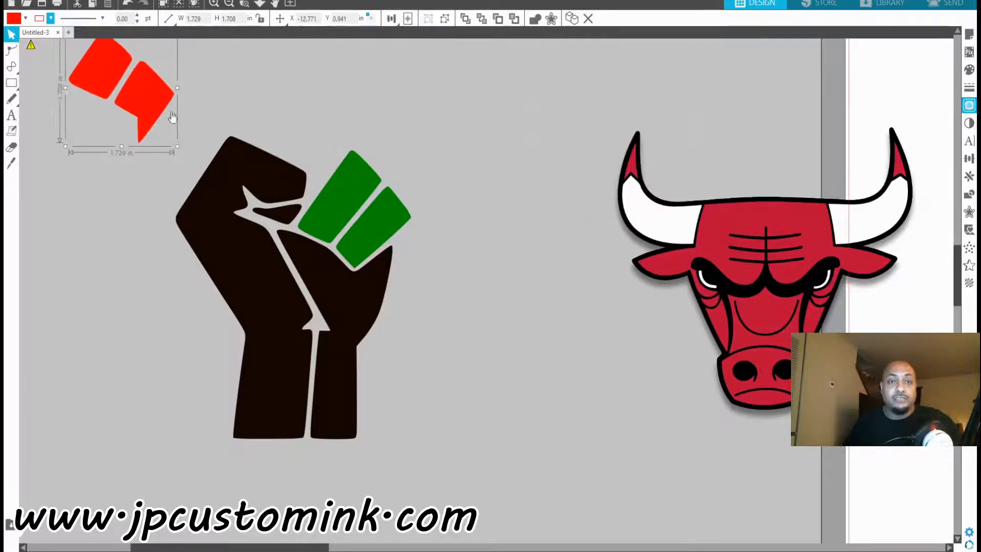
Group the green finger pieces and move them off the hand, and group the black pieces and shift them slightly
{"action": "left_click", "coordinate": [357, 163]}
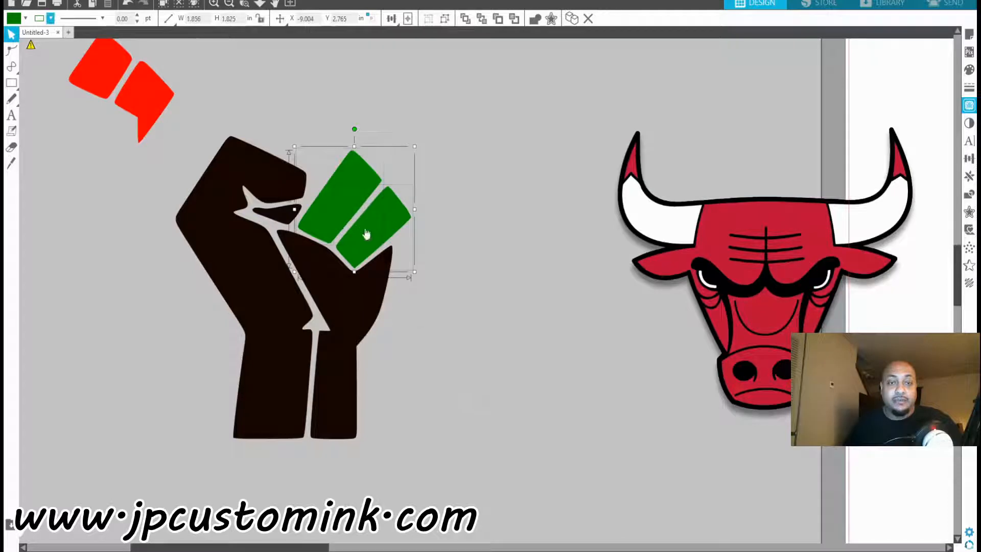
{"action": "left_click_drag", "start_coordinate": [357, 209], "coordinate": [489, 149]}
{"action": "left_click", "coordinate": [189, 154]}
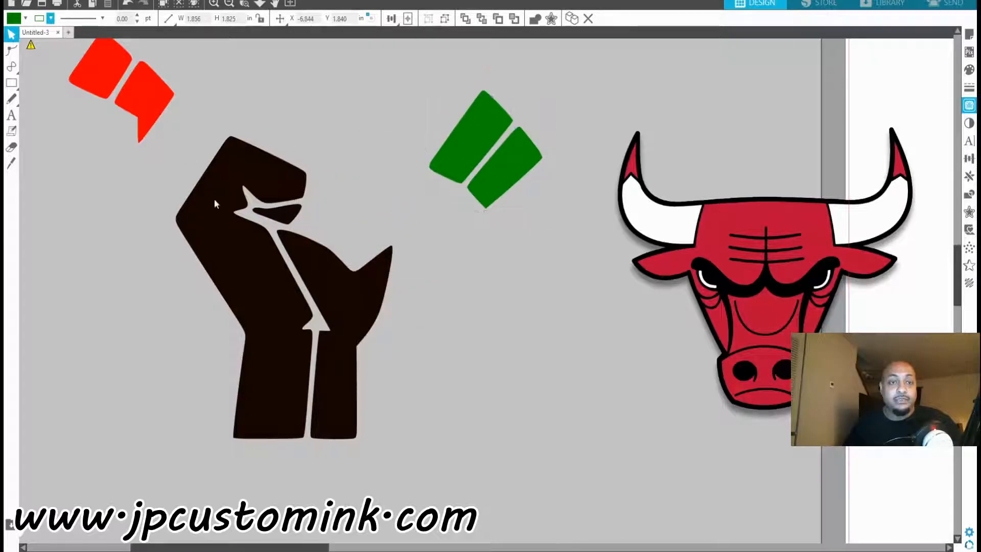
{"action": "left_click", "coordinate": [214, 198]}
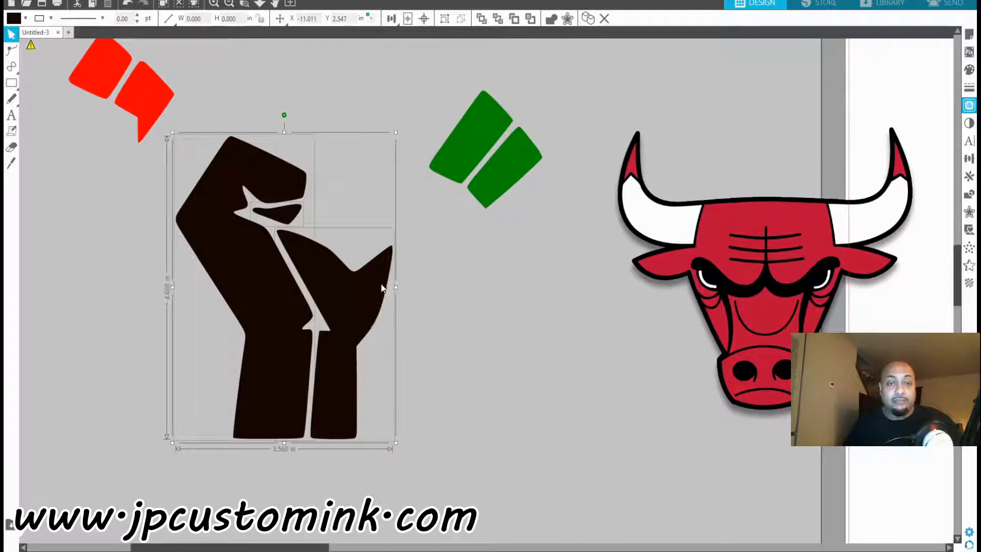
{"action": "left_click_drag", "start_coordinate": [356, 296], "coordinate": [387, 324]}
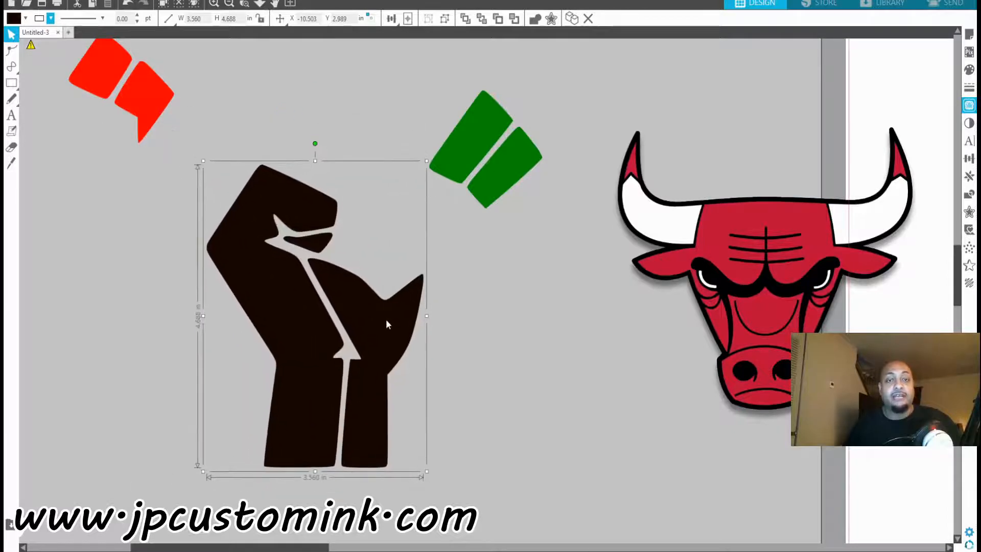
Move the red and green finger groups back onto the black hand to reassemble the fist
{"action": "left_click_drag", "start_coordinate": [143, 97], "coordinate": [346, 168]}
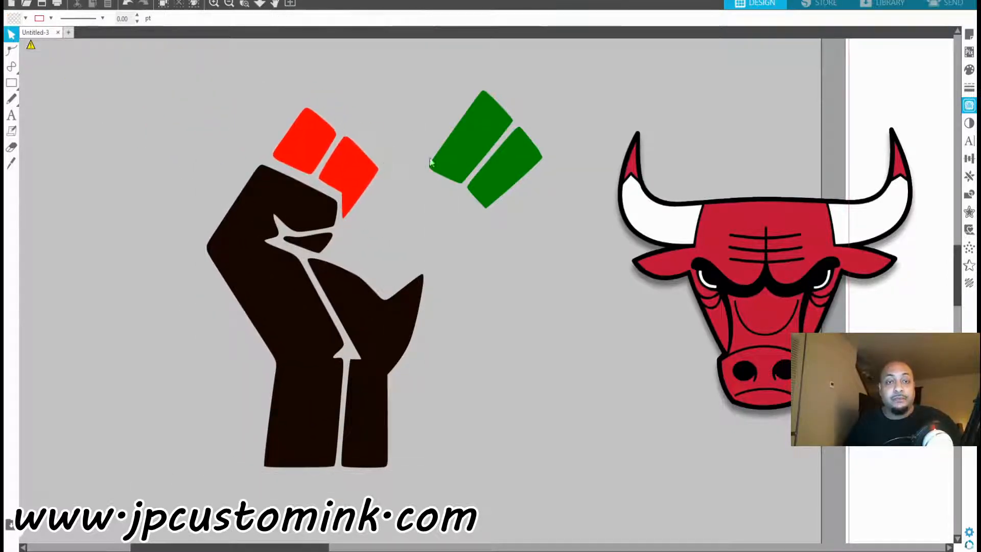
{"action": "left_click_drag", "start_coordinate": [458, 155], "coordinate": [368, 234]}
{"action": "key", "text": "Escape"}
{"action": "left_click_drag", "start_coordinate": [358, 195], "coordinate": [355, 182]}
{"action": "key", "text": "Escape"}
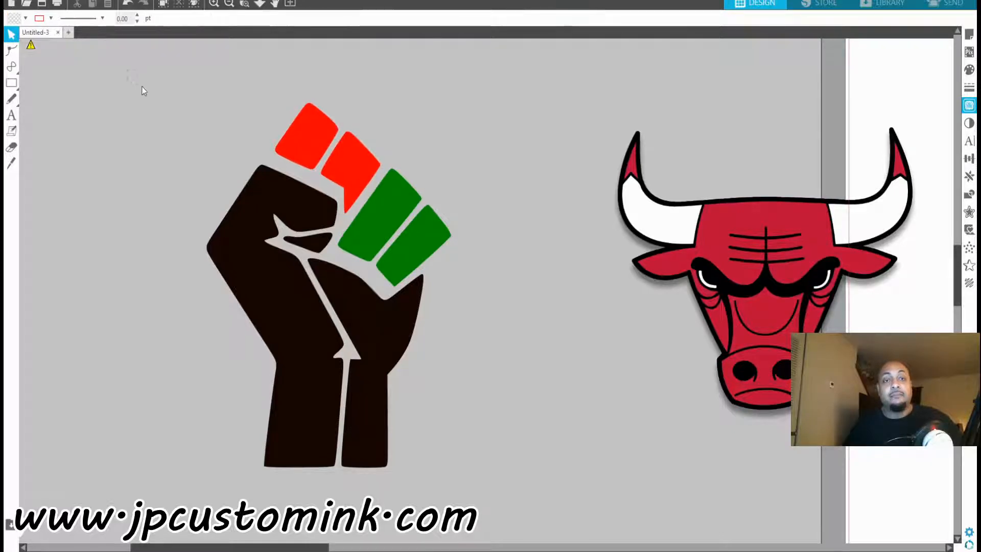
Group the whole fist, scale it down to about 3.61 × 5.07 in and reposition it
{"action": "left_click_drag", "start_coordinate": [144, 91], "coordinate": [486, 488]}
{"action": "left_click_drag", "start_coordinate": [119, 107], "coordinate": [489, 499]}
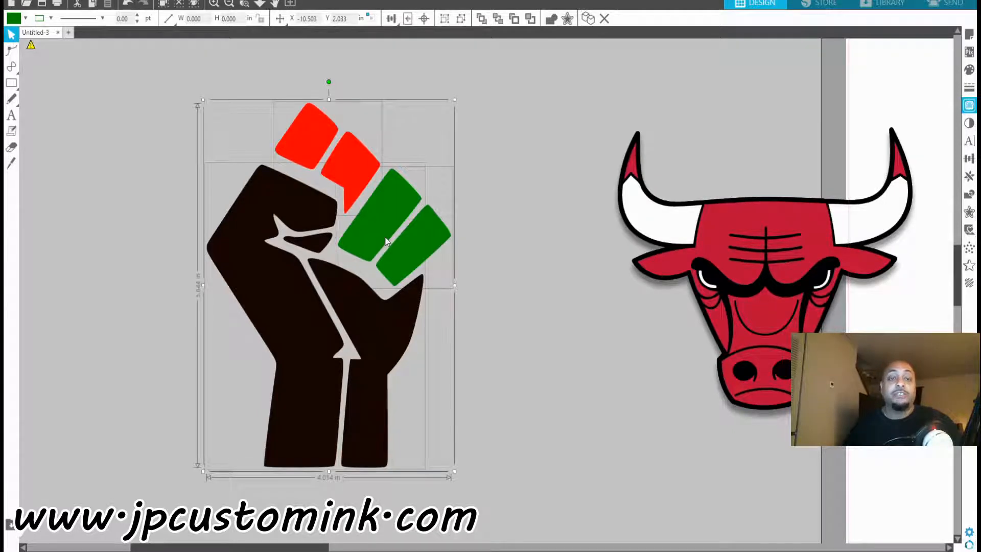
{"action": "left_click_drag", "start_coordinate": [377, 207], "coordinate": [400, 180]}
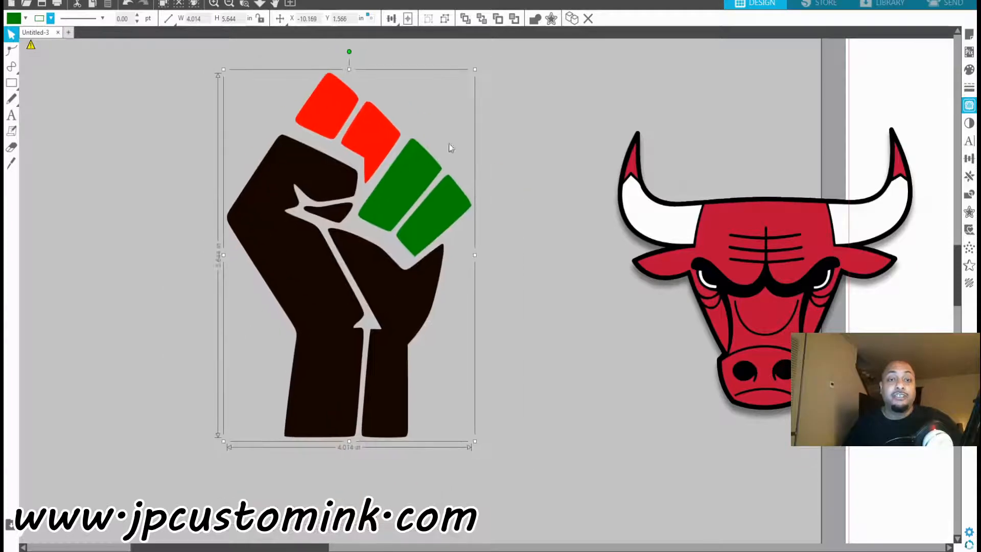
{"action": "left_click_drag", "start_coordinate": [473, 68], "coordinate": [460, 120]}
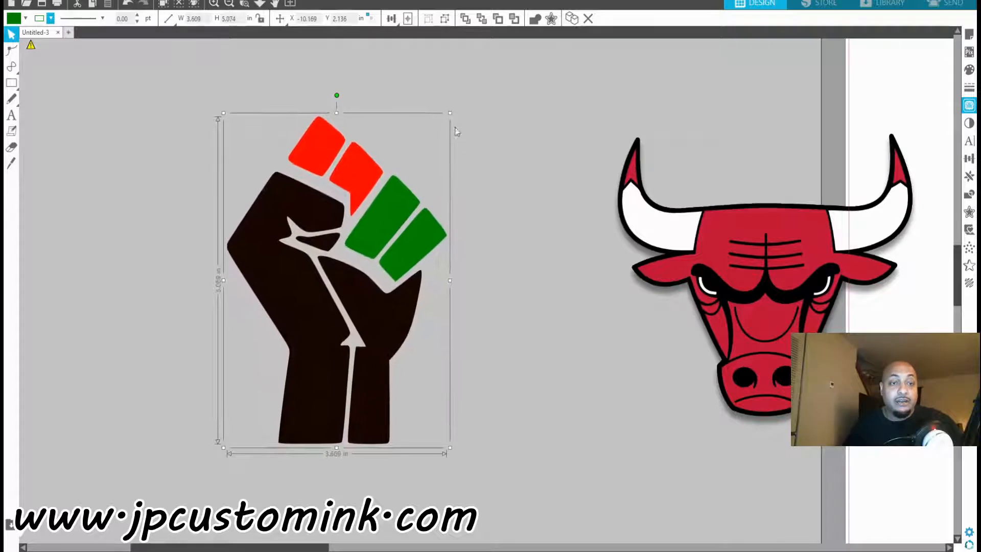
{"action": "left_click", "coordinate": [337, 474]}
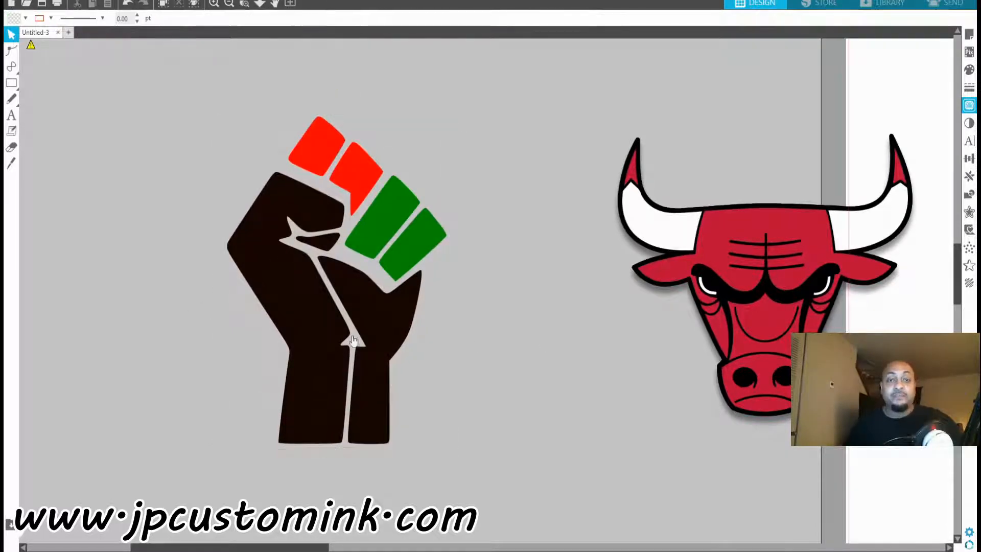
{"action": "left_click_drag", "start_coordinate": [347, 342], "coordinate": [334, 366]}
{"action": "left_click", "coordinate": [434, 337]}
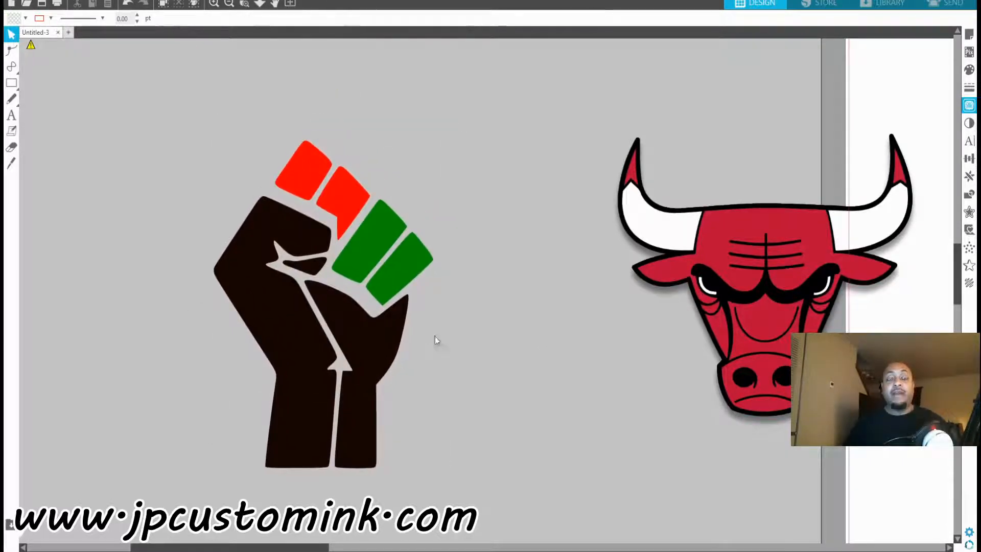
Ungroup the fist and pull its black, green and red groups apart
{"action": "left_click", "coordinate": [392, 307]}
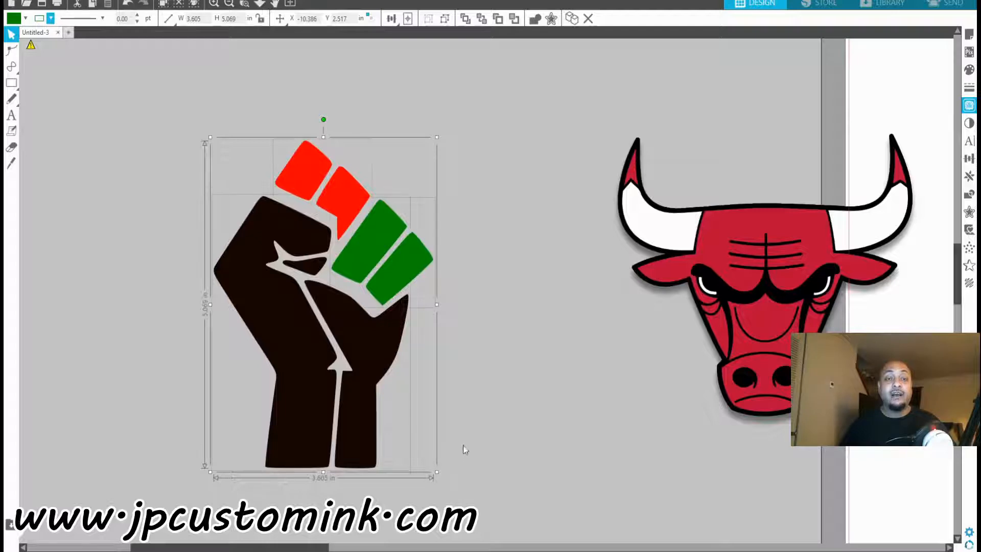
{"action": "left_click", "coordinate": [400, 388]}
{"action": "left_click_drag", "start_coordinate": [383, 344], "coordinate": [189, 357]}
{"action": "left_click_drag", "start_coordinate": [396, 262], "coordinate": [453, 406]}
{"action": "left_click_drag", "start_coordinate": [318, 183], "coordinate": [268, 183]}
{"action": "left_click", "coordinate": [410, 354]}
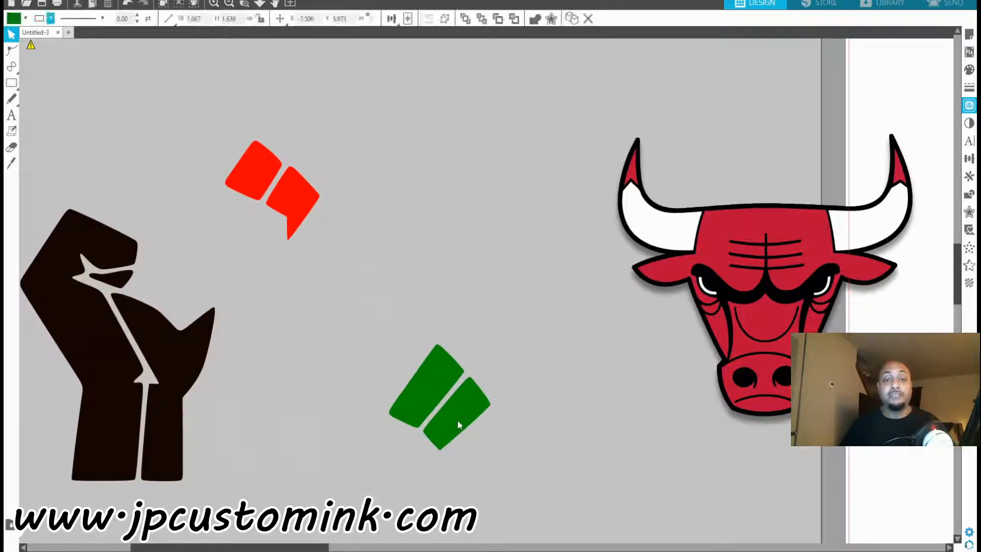
Set the green and red finger groups close together and place the black hand beneath them
{"action": "left_click_drag", "start_coordinate": [456, 423], "coordinate": [481, 188]}
{"action": "left_click", "coordinate": [376, 258]}
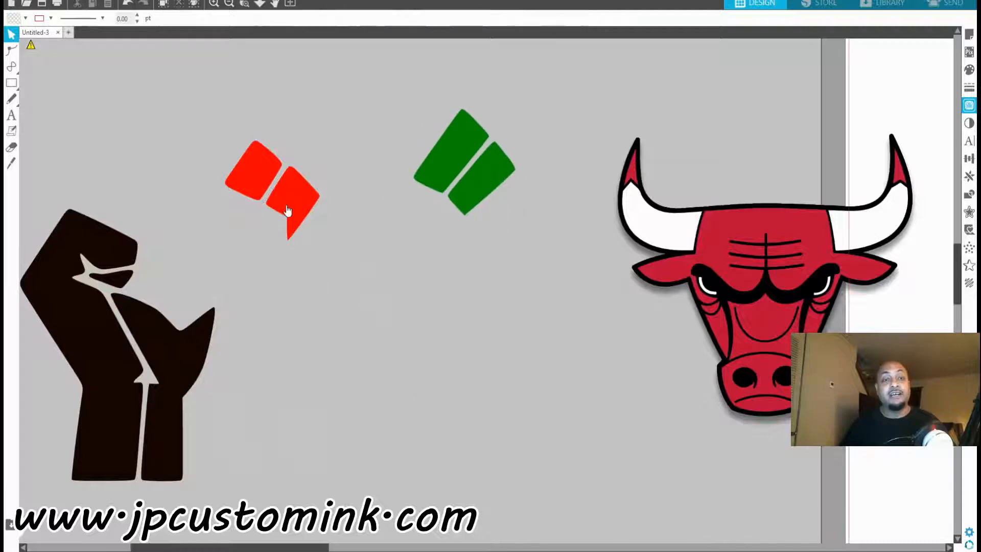
{"action": "left_click_drag", "start_coordinate": [287, 211], "coordinate": [360, 153]}
{"action": "left_click", "coordinate": [296, 240]}
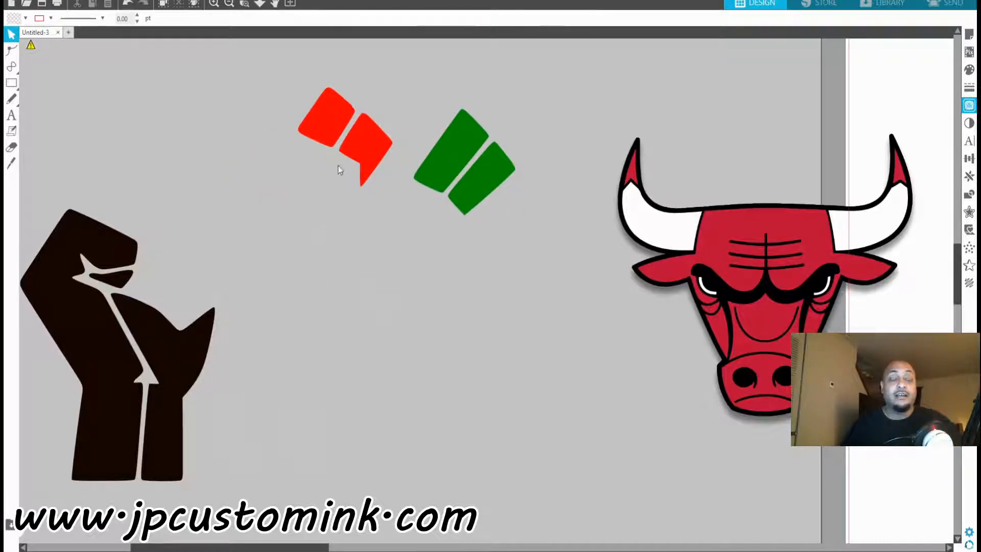
{"action": "left_click_drag", "start_coordinate": [175, 351], "coordinate": [386, 328]}
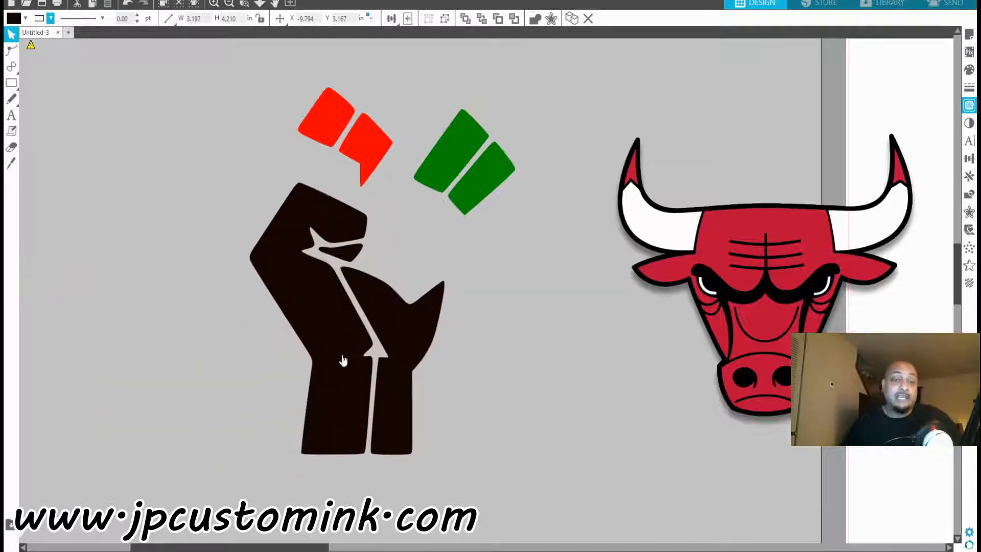
{"action": "left_click", "coordinate": [425, 267]}
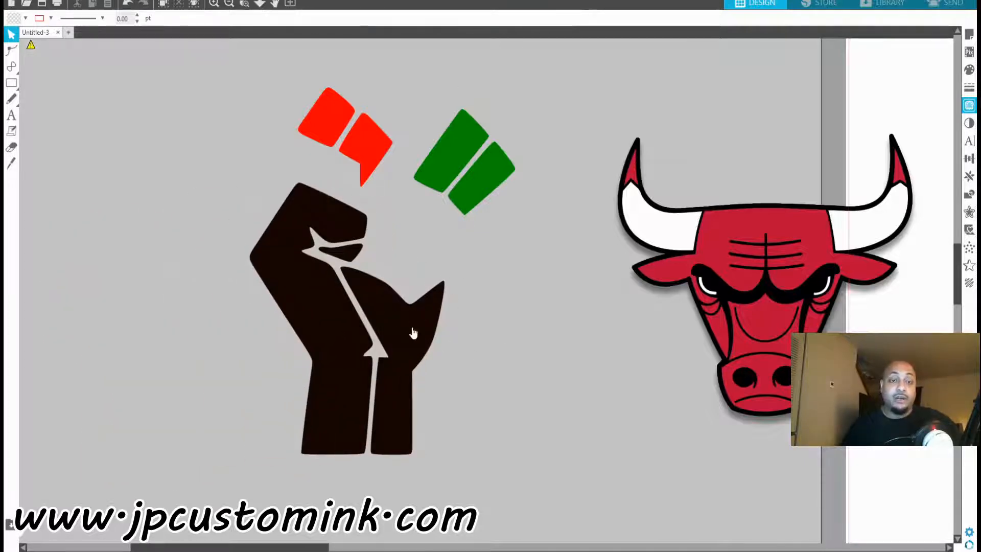
Reassemble the fist by shifting the black hand and fitting the red and green finger groups onto it
{"action": "left_click_drag", "start_coordinate": [409, 329], "coordinate": [356, 357]}
{"action": "left_click", "coordinate": [352, 230]}
{"action": "left_click_drag", "start_coordinate": [345, 142], "coordinate": [310, 200]}
{"action": "left_click_drag", "start_coordinate": [460, 171], "coordinate": [372, 262]}
{"action": "left_click", "coordinate": [437, 256]}
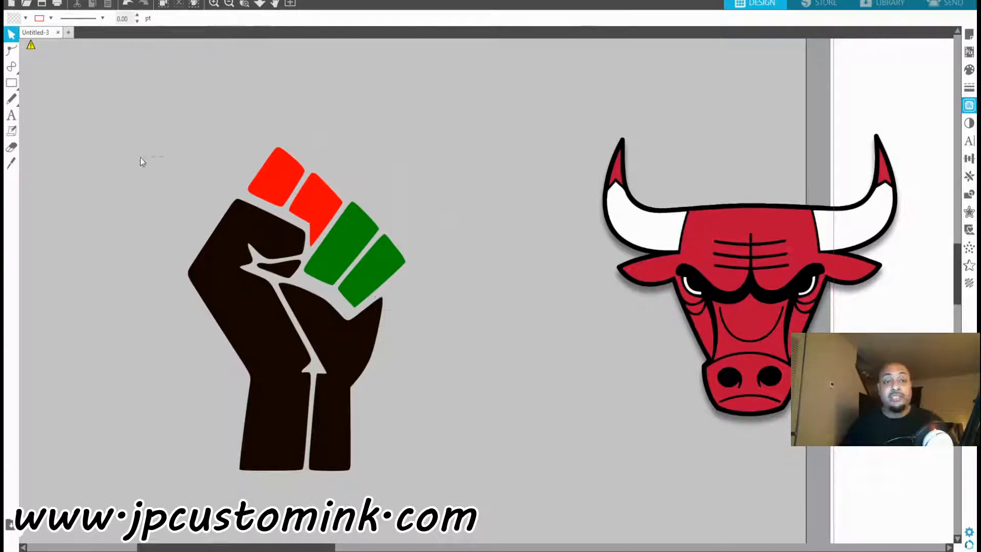
Move the complete fist aside and bring the bull head picture next to it
{"action": "left_click_drag", "start_coordinate": [142, 160], "coordinate": [414, 485]}
{"action": "left_click_drag", "start_coordinate": [355, 278], "coordinate": [256, 307]}
{"action": "left_click_drag", "start_coordinate": [902, 200], "coordinate": [703, 191]}
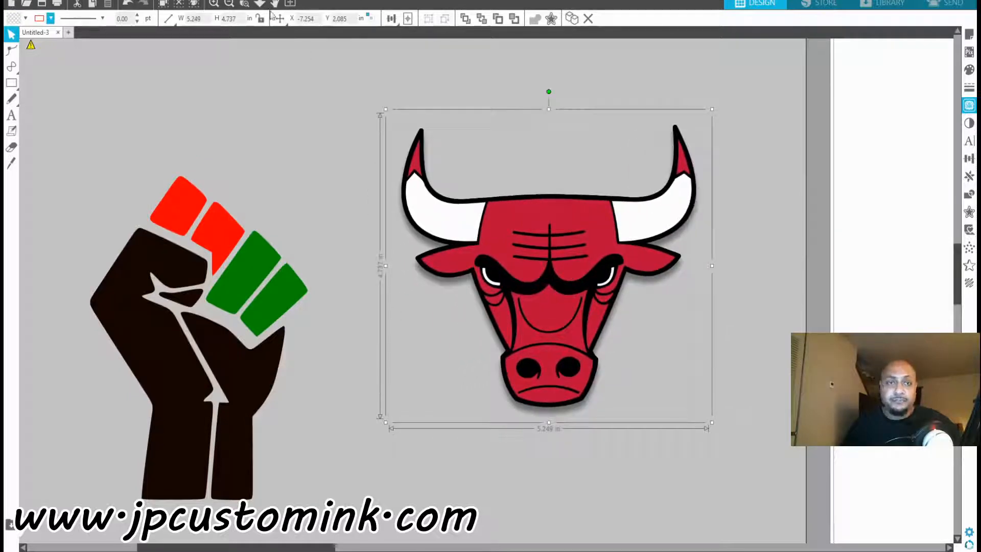
Place the bull head picture on the page of the cutting mat and open the send view to check its cut line
{"action": "left_click", "coordinate": [229, 3]}
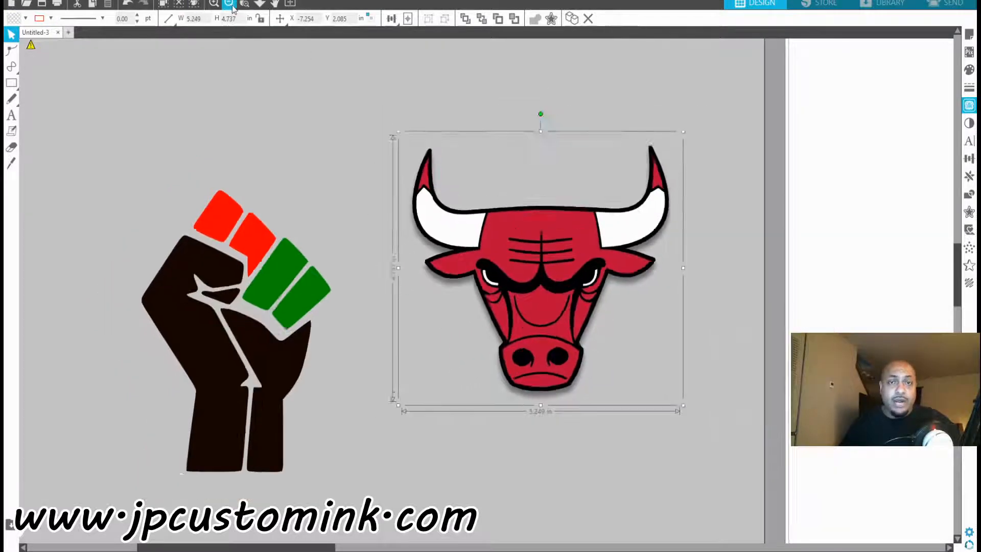
{"action": "left_click", "coordinate": [229, 3]}
{"action": "left_click_drag", "start_coordinate": [550, 287], "coordinate": [741, 275]}
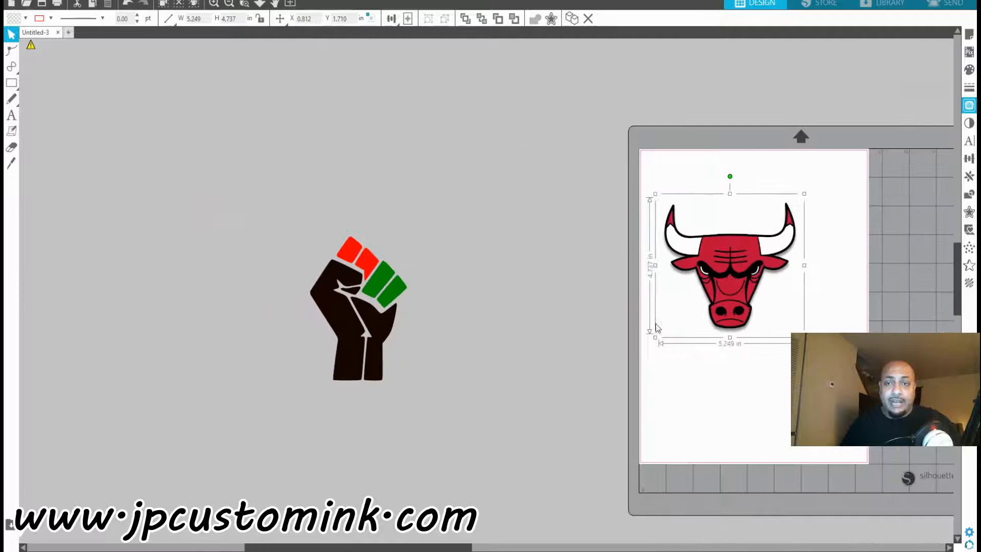
{"action": "left_click", "coordinate": [419, 540]}
{"action": "left_click_drag", "start_coordinate": [431, 550], "coordinate": [524, 534]}
{"action": "left_click_drag", "start_coordinate": [512, 265], "coordinate": [536, 262]}
{"action": "left_click", "coordinate": [327, 103]}
{"action": "left_click", "coordinate": [245, 3]}
{"action": "left_click_drag", "start_coordinate": [502, 215], "coordinate": [665, 363]}
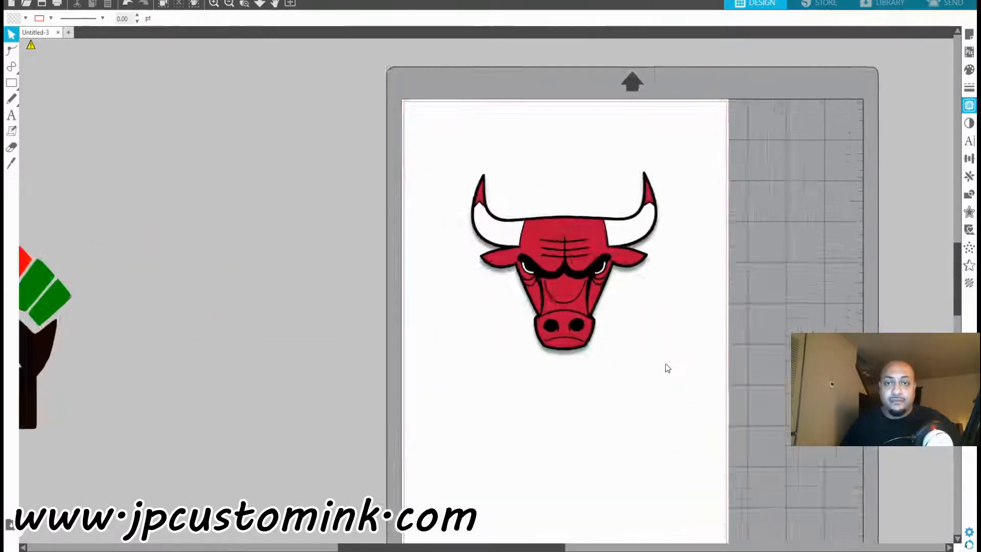
{"action": "left_click", "coordinate": [938, 10]}
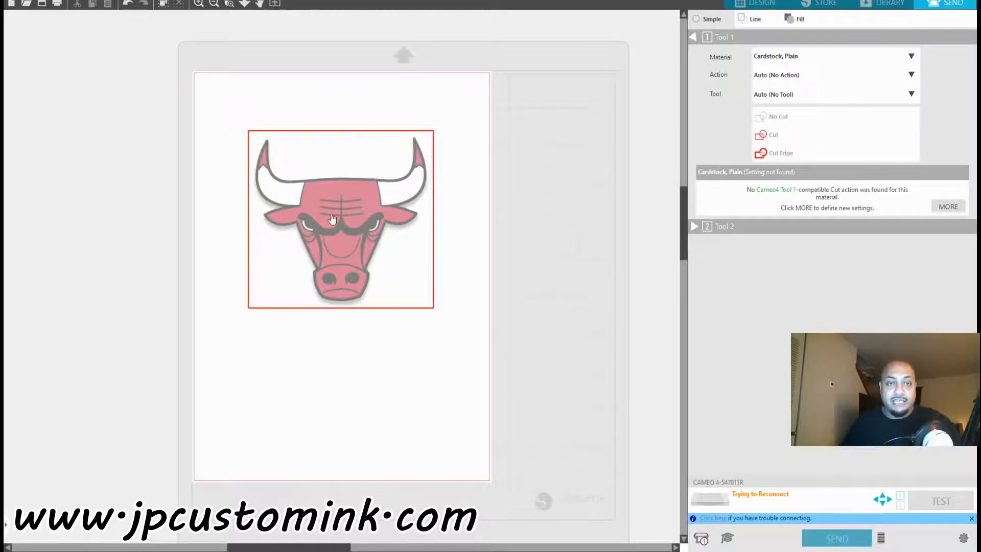
Return to the design view and move the bull head picture off the page, between the fist and the mat
{"action": "left_click", "coordinate": [759, 4]}
{"action": "left_click_drag", "start_coordinate": [440, 263], "coordinate": [329, 202]}
{"action": "left_click", "coordinate": [310, 103]}
{"action": "left_click", "coordinate": [245, 4]}
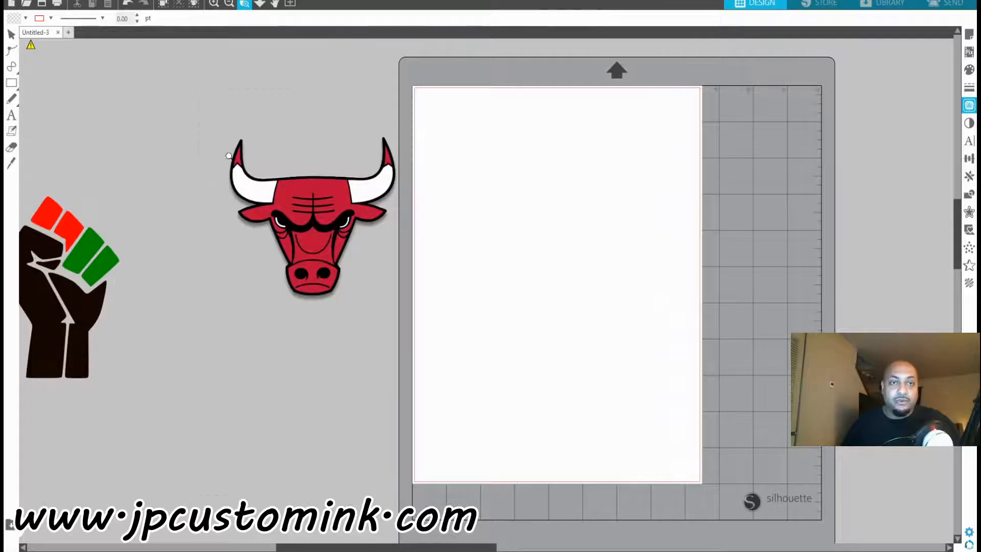
{"action": "left_click_drag", "start_coordinate": [229, 156], "coordinate": [491, 435]}
{"action": "left_click_drag", "start_coordinate": [420, 292], "coordinate": [393, 292]}
Trace and detach the bull head using a trace area around it, and move the detached bull onto the page, away from its leftover shadow
{"action": "left_click", "coordinate": [937, 106]}
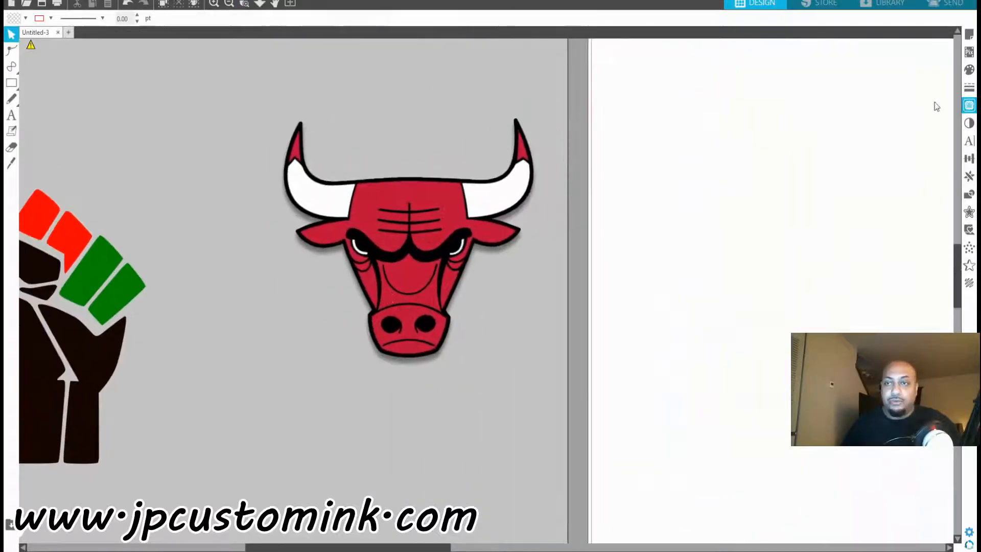
{"action": "left_click_drag", "start_coordinate": [235, 92], "coordinate": [592, 422]}
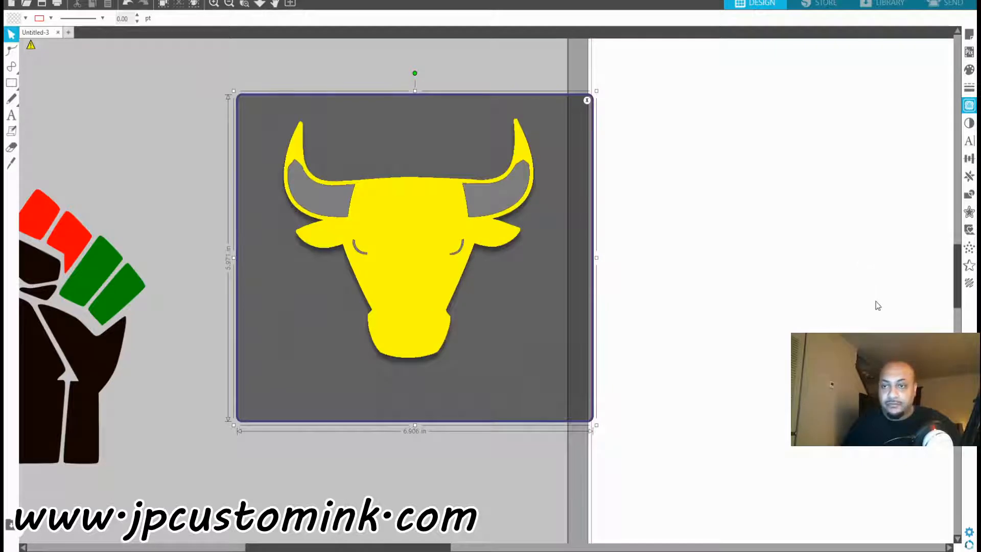
{"action": "left_click", "coordinate": [633, 329]}
{"action": "left_click_drag", "start_coordinate": [393, 212], "coordinate": [816, 209]}
{"action": "left_click_drag", "start_coordinate": [342, 256], "coordinate": [255, 224]}
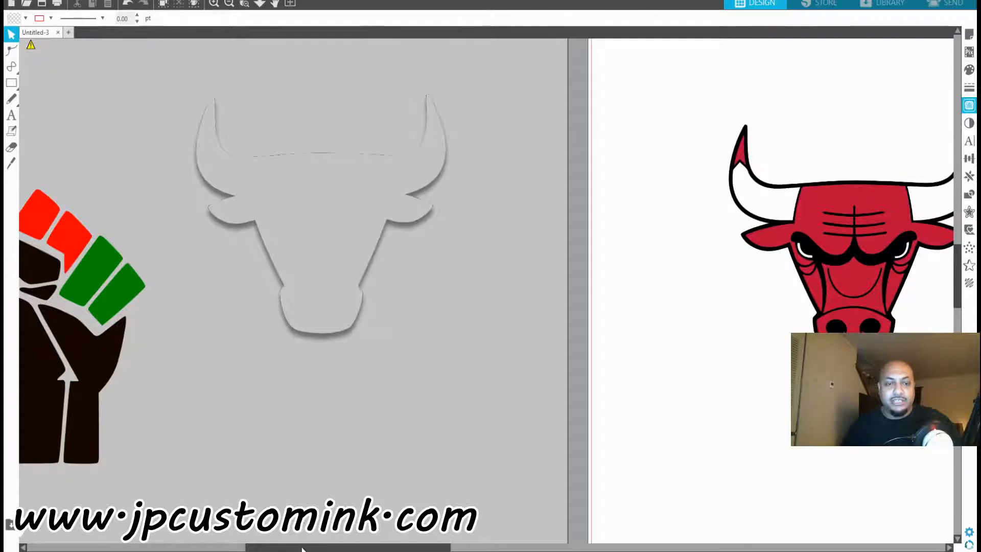
Center the detached bull head near the top of the page and check its cut line in the send view
{"action": "left_click_drag", "start_coordinate": [302, 547], "coordinate": [456, 547]}
{"action": "left_click_drag", "start_coordinate": [507, 228], "coordinate": [467, 201]}
{"action": "left_click", "coordinate": [949, 5]}
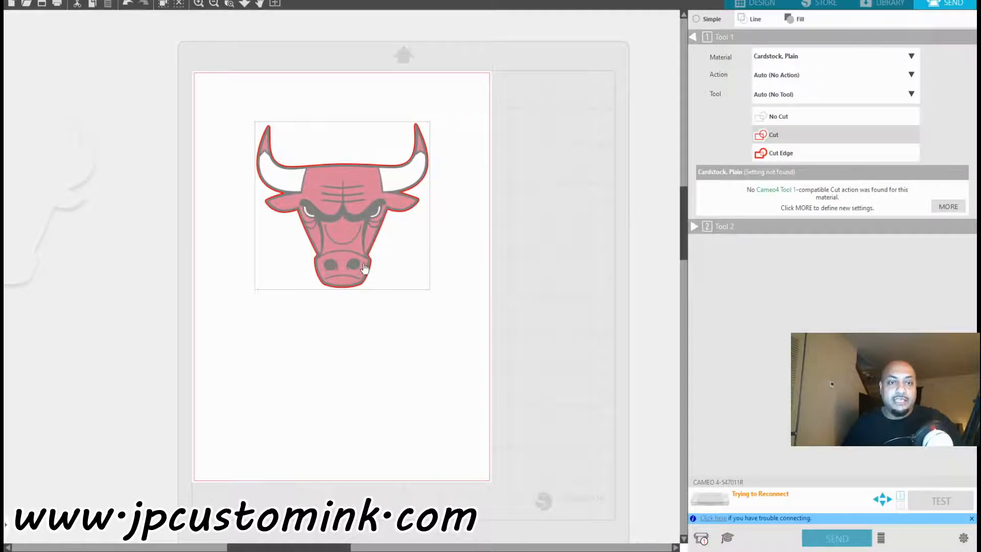
{"action": "left_click_drag", "start_coordinate": [402, 310], "coordinate": [444, 324]}
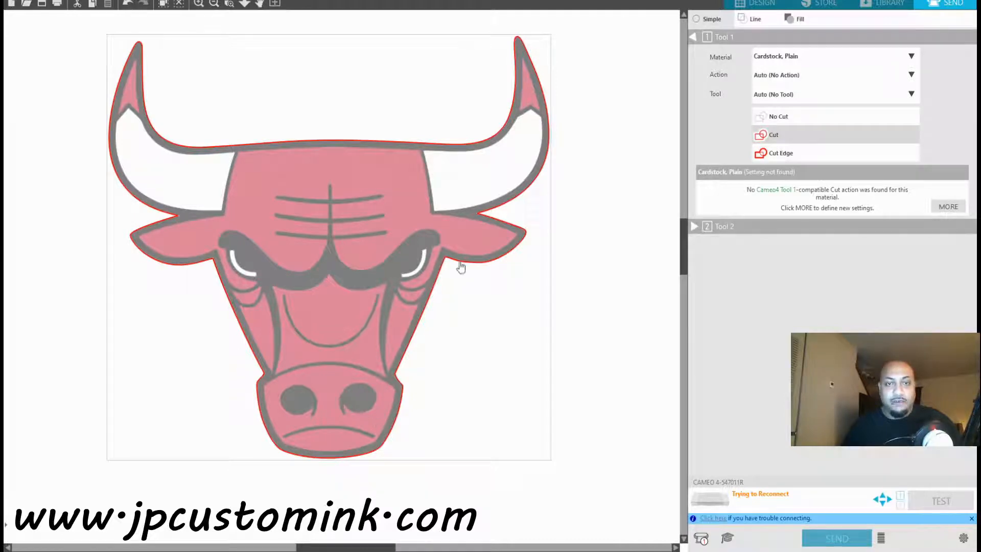
{"action": "left_click", "coordinate": [756, 3]}
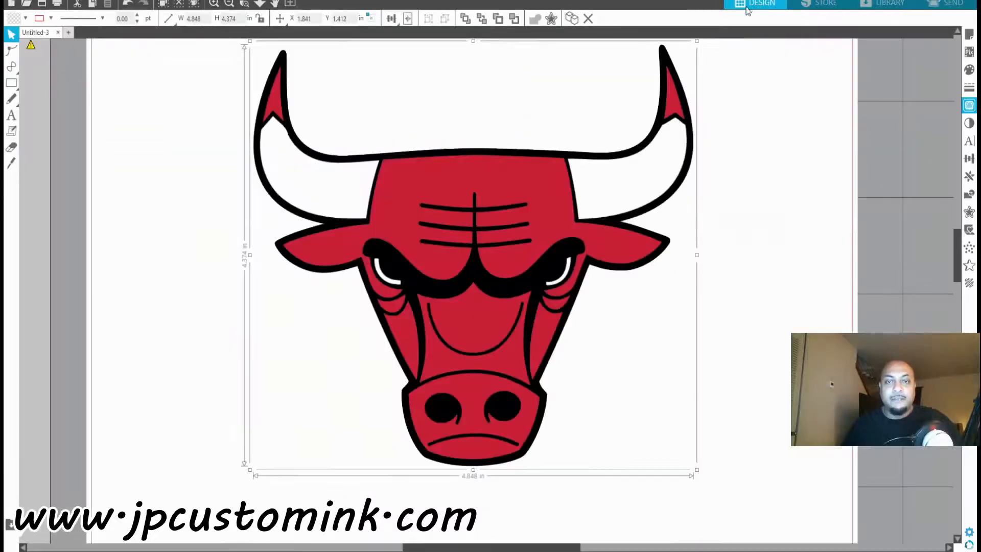
Delete the leftover bull shadow and move the bull head off the page, between the fist and the mat
{"action": "left_click", "coordinate": [245, 4]}
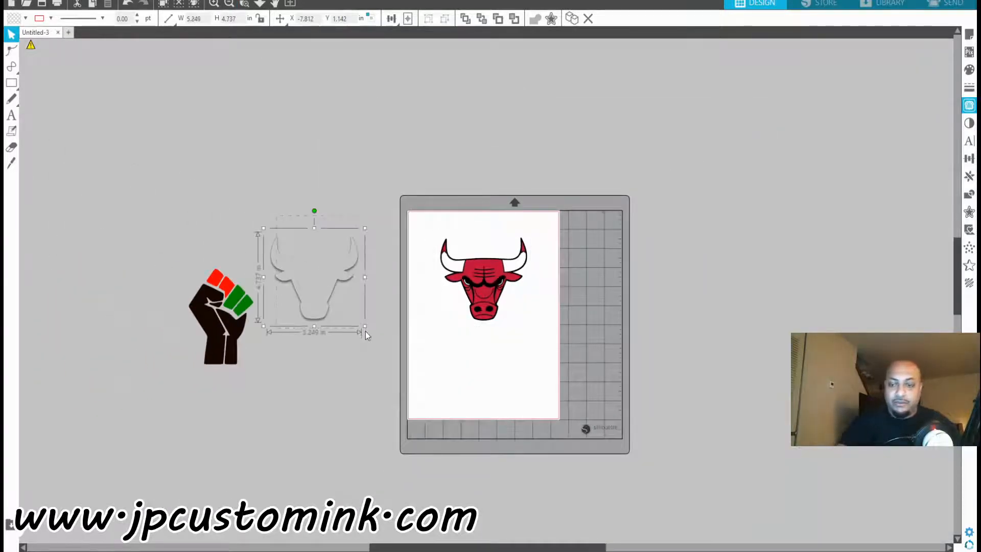
{"action": "key", "text": "Delete"}
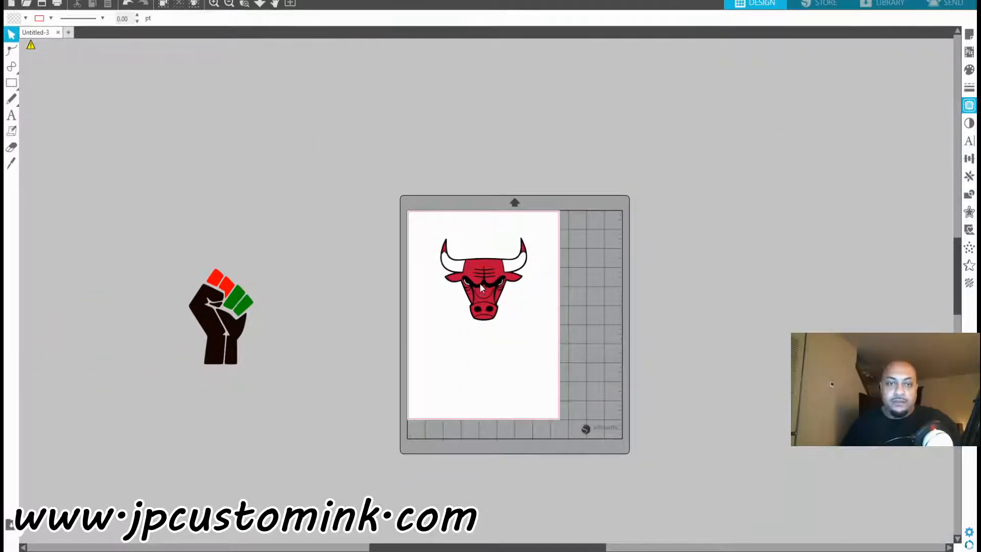
{"action": "left_click_drag", "start_coordinate": [479, 283], "coordinate": [319, 296]}
{"action": "left_click", "coordinate": [324, 151]}
{"action": "left_click", "coordinate": [252, 4]}
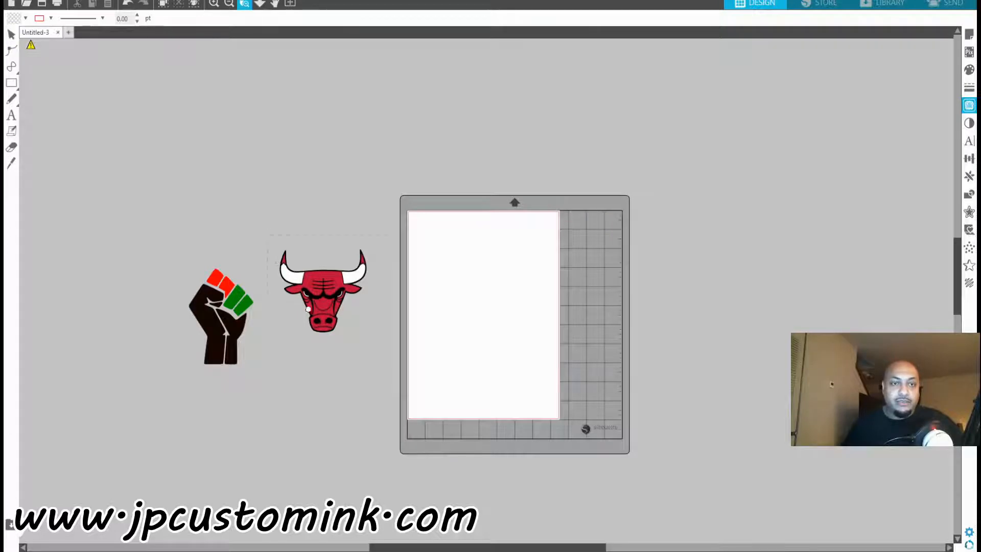
{"action": "left_click_drag", "start_coordinate": [268, 235], "coordinate": [374, 360]}
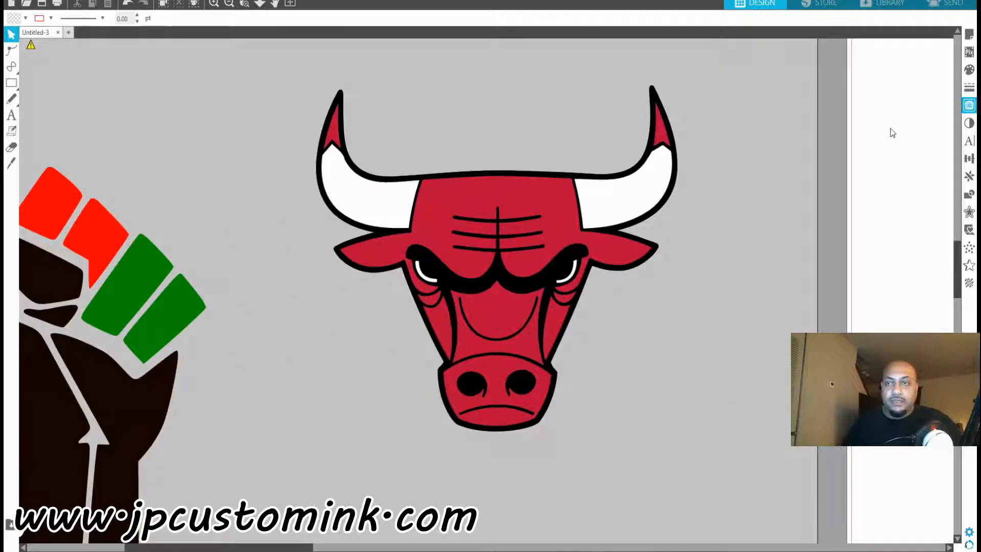
Try tracing the bull head as a solid silhouette, move the picture aside to check it, and undo both
{"action": "mouse_move", "coordinate": [295, 59]}
{"action": "left_mouse_down"}
{"action": "mouse_move", "coordinate": [728, 454]}
{"action": "mouse_move", "coordinate": [732, 497]}
{"action": "left_mouse_up"}
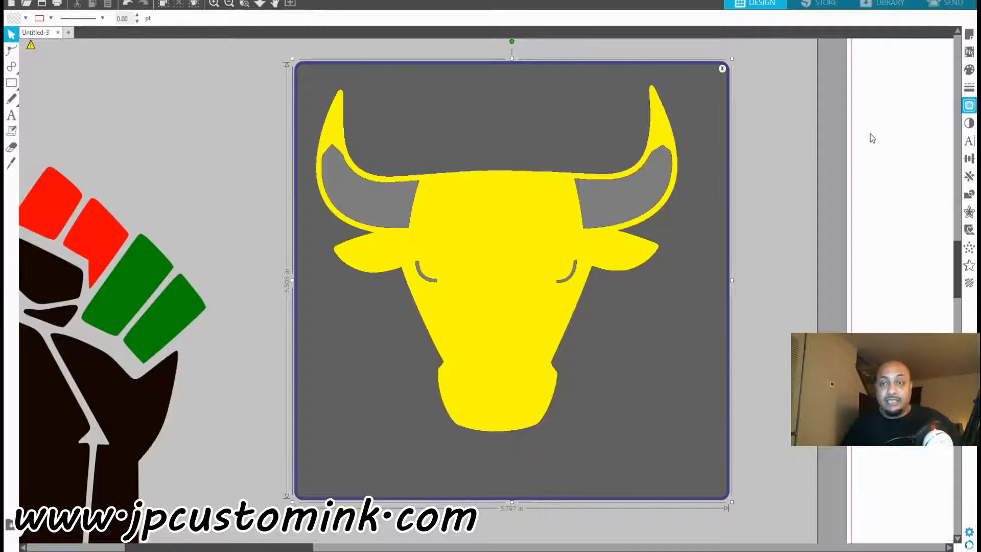
{"action": "left_click", "coordinate": [838, 272]}
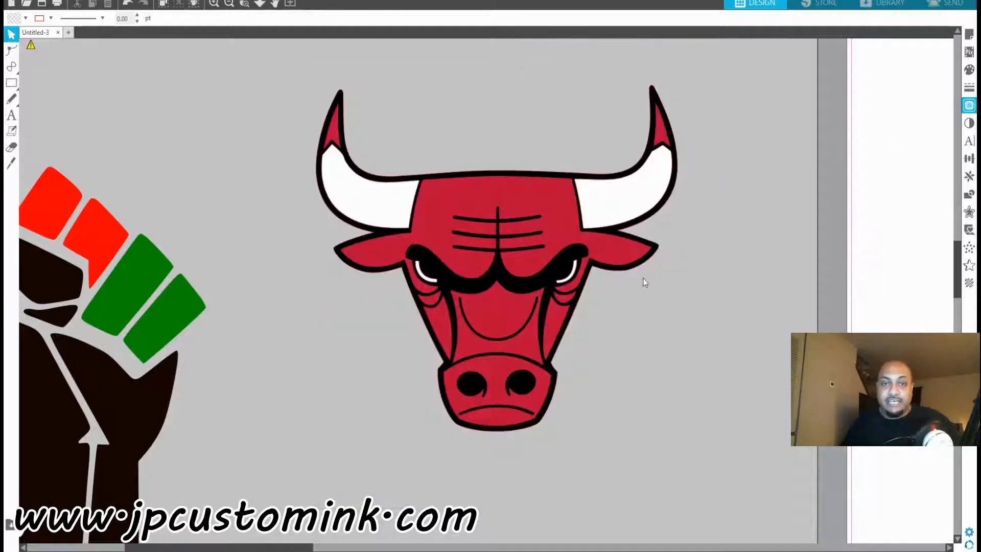
{"action": "mouse_move", "coordinate": [570, 229]}
{"action": "left_mouse_down"}
{"action": "mouse_move", "coordinate": [850, 353]}
{"action": "mouse_move", "coordinate": [973, 383]}
{"action": "left_mouse_up"}
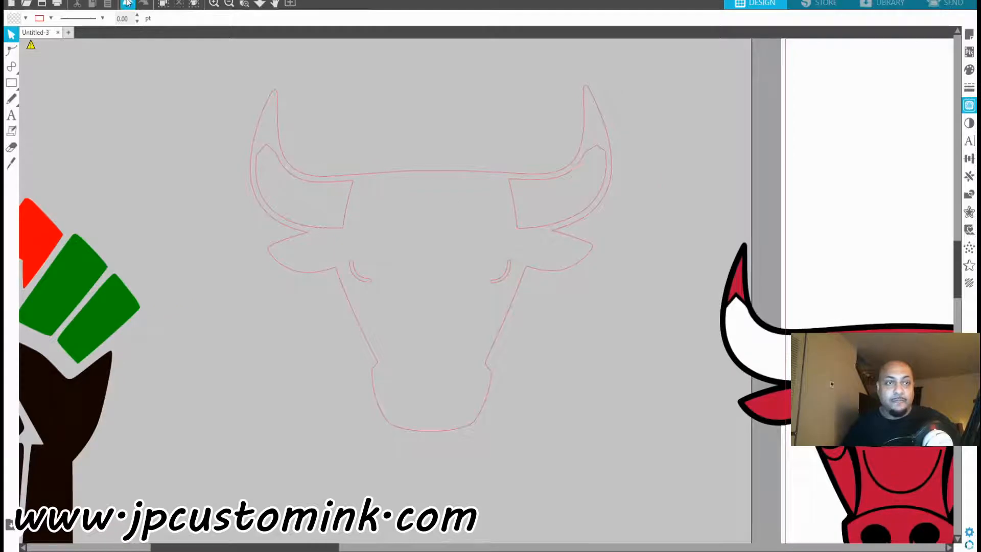
{"action": "left_click", "coordinate": [126, 4]}
{"action": "left_click", "coordinate": [126, 5]}
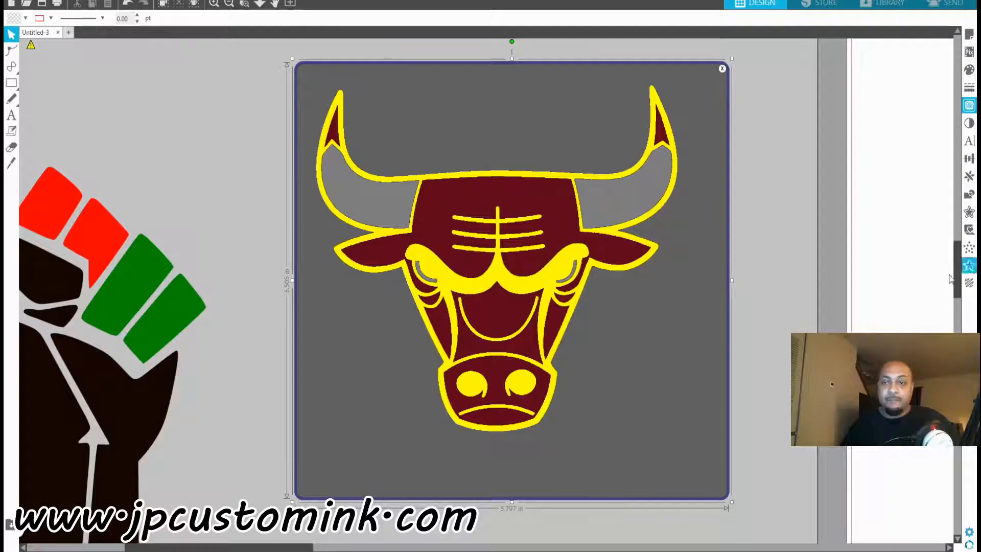
Trace the bull head with its inner line details and move the picture away from the traced outlines onto the page
{"action": "left_click", "coordinate": [845, 276]}
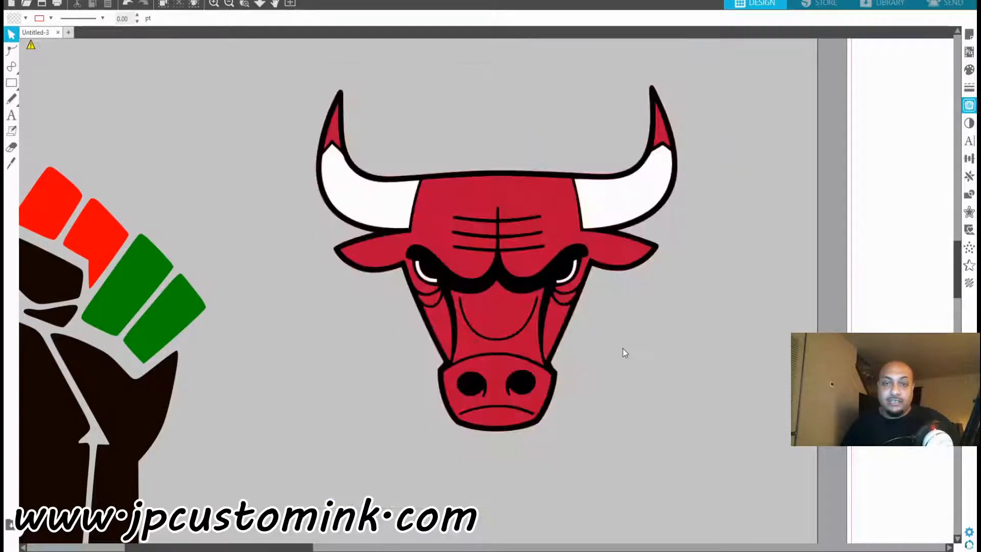
{"action": "left_click_drag", "start_coordinate": [551, 231], "coordinate": [969, 389]}
{"action": "left_click", "coordinate": [634, 312]}
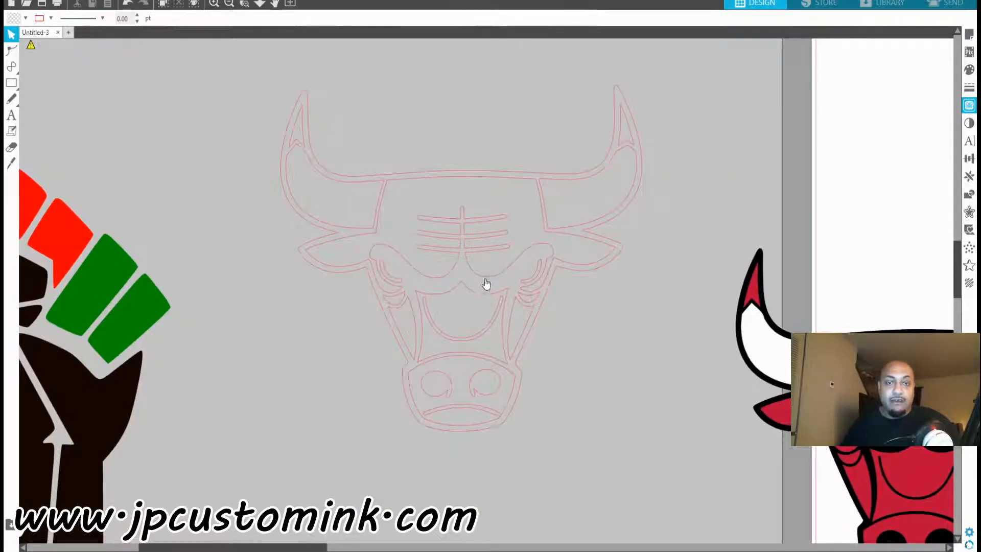
{"action": "mouse_move", "coordinate": [484, 280]}
{"action": "left_mouse_down"}
{"action": "mouse_move", "coordinate": [434, 281]}
{"action": "mouse_move", "coordinate": [480, 274]}
{"action": "left_mouse_up"}
Try a yellow fill on the whole traced bull outline, and undo it
{"action": "left_click", "coordinate": [476, 269]}
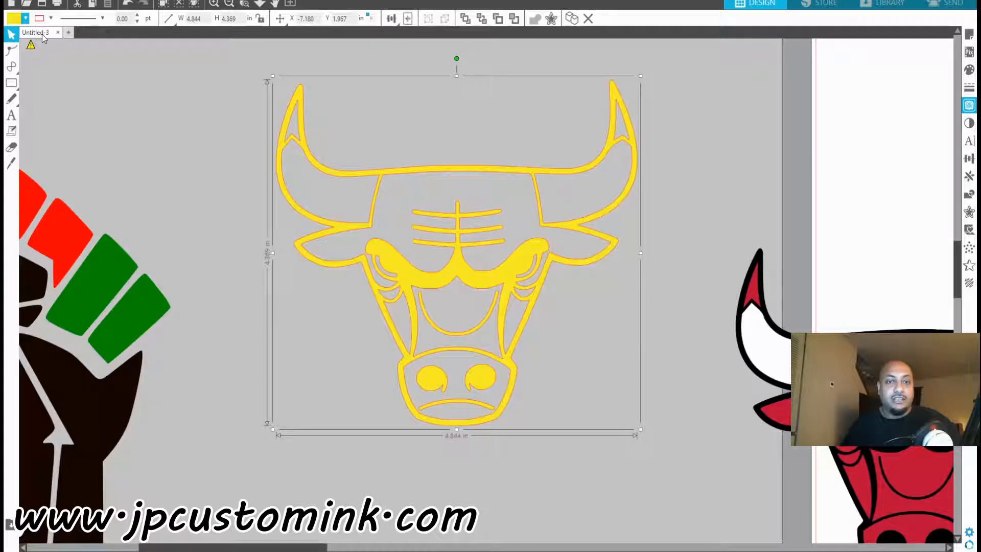
{"action": "left_click", "coordinate": [129, 4]}
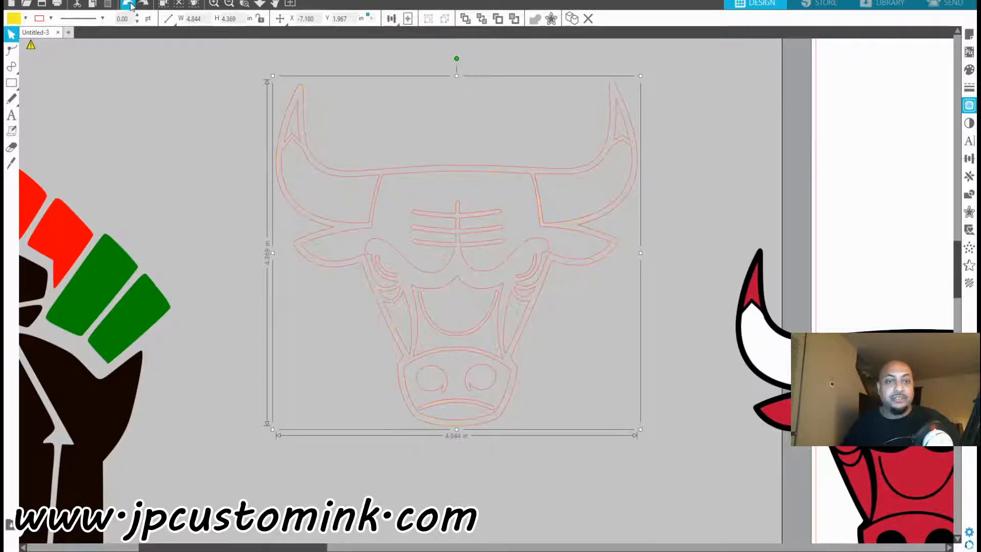
{"action": "left_click", "coordinate": [129, 3]}
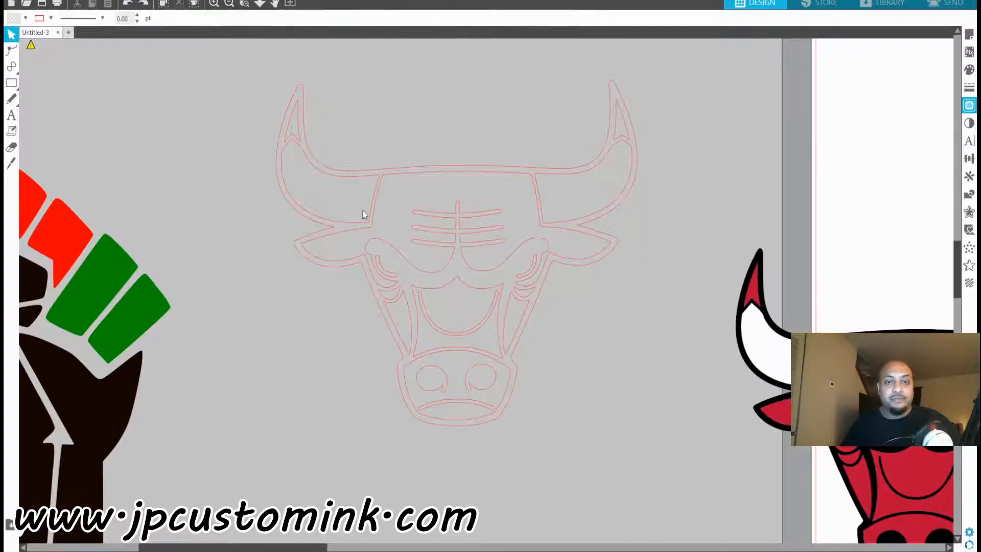
Nudge the traced bull outline up slightly and separate it into individual pieces
{"action": "left_click", "coordinate": [474, 249]}
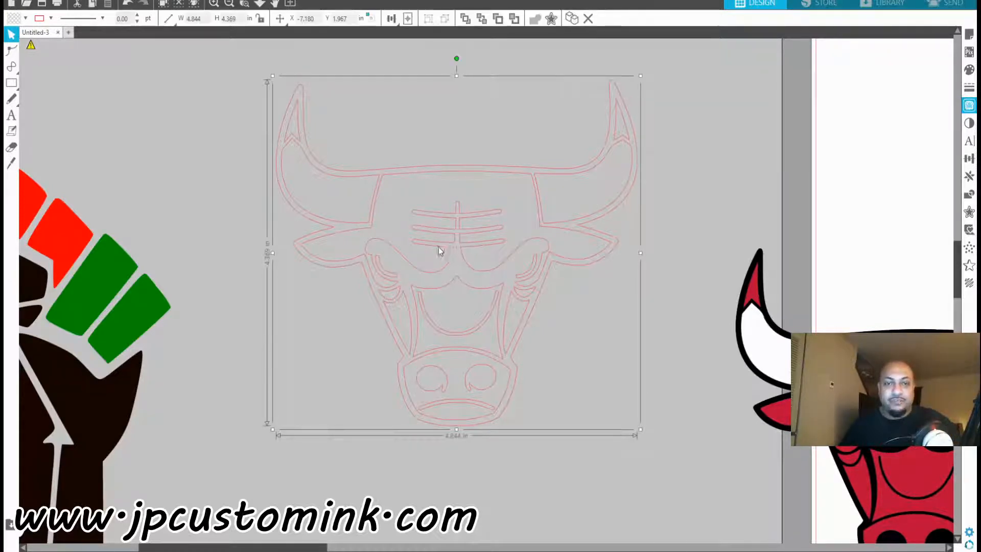
{"action": "key", "text": "Up"}
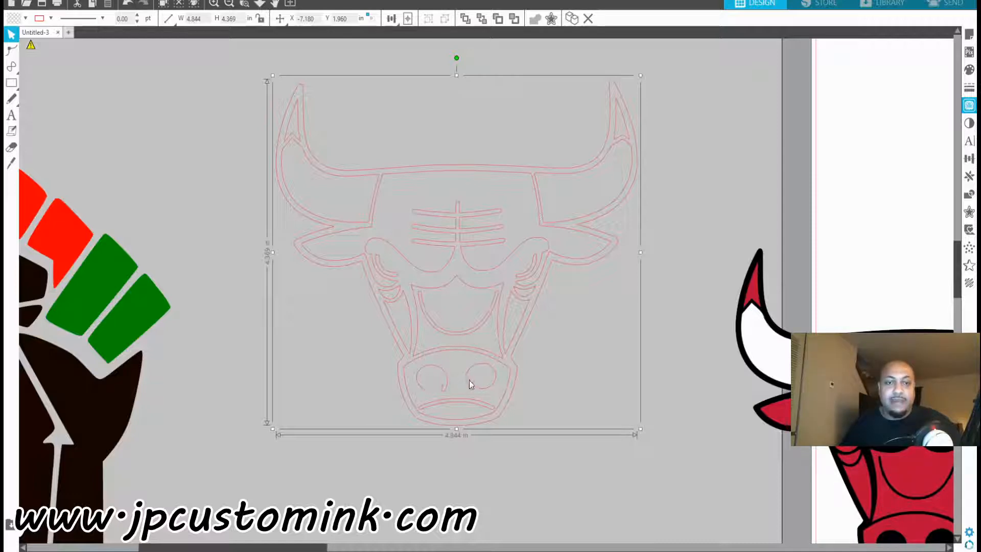
{"action": "left_click", "coordinate": [541, 470]}
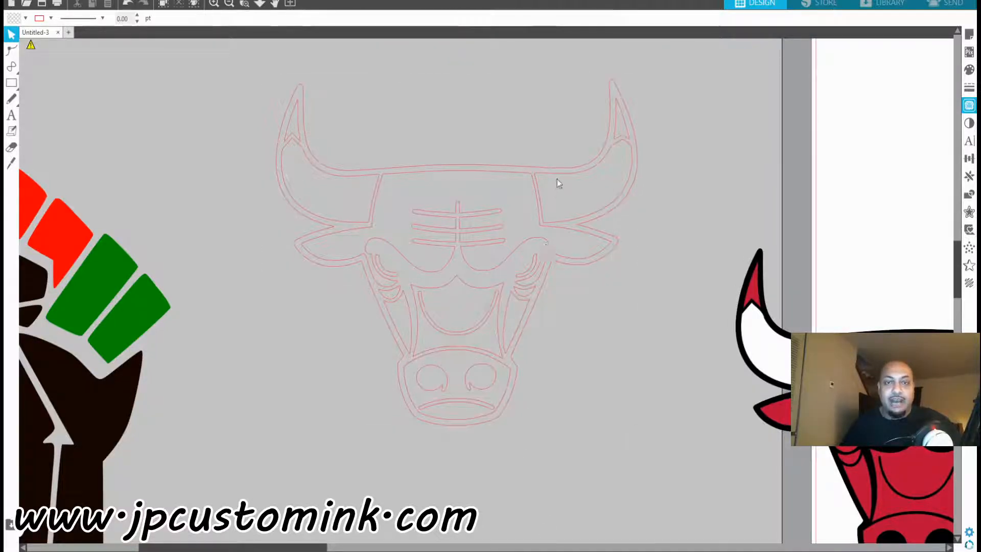
{"action": "left_click_drag", "start_coordinate": [389, 334], "coordinate": [559, 174]}
{"action": "left_click", "coordinate": [364, 47]}
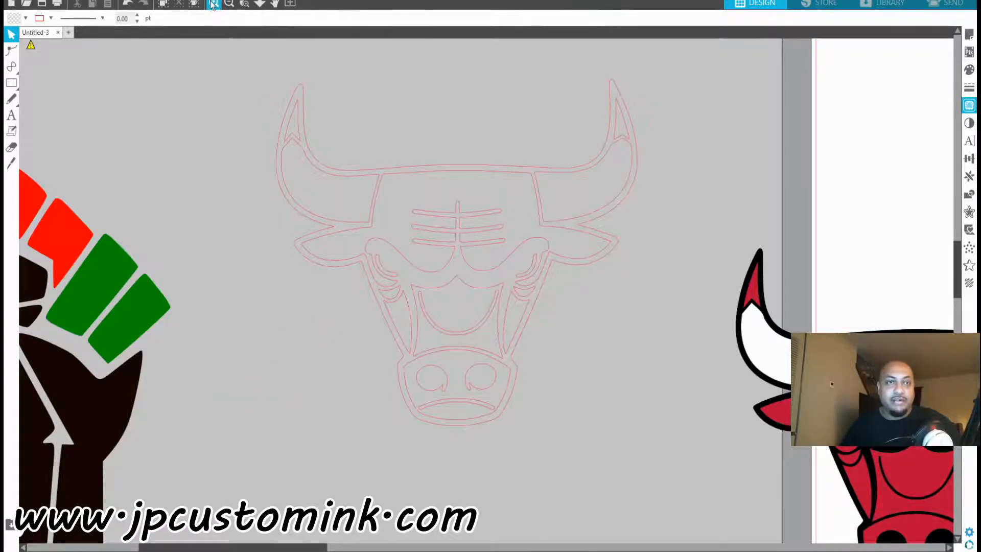
{"action": "left_click", "coordinate": [127, 4]}
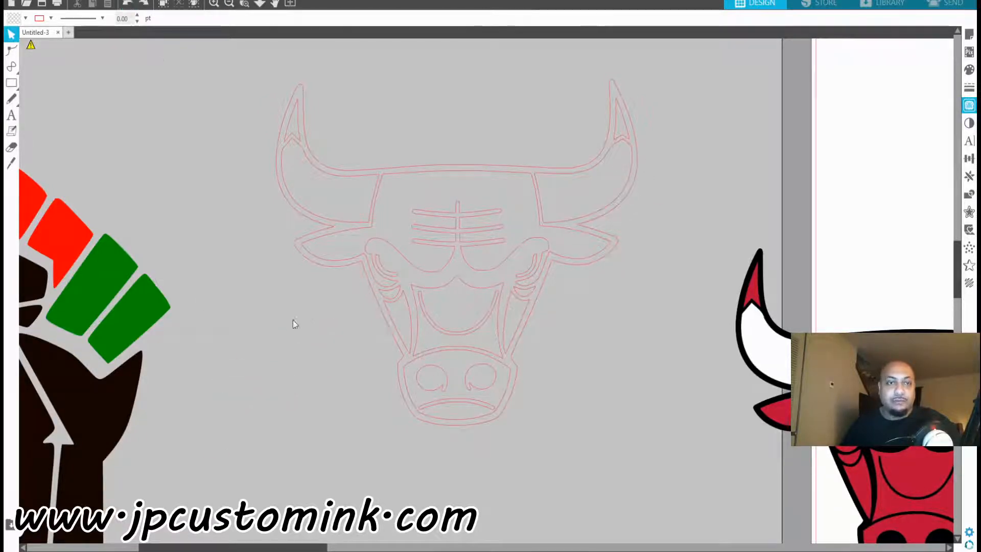
Try a black fill on the bull's outer outline, and undo it
{"action": "left_click", "coordinate": [414, 170]}
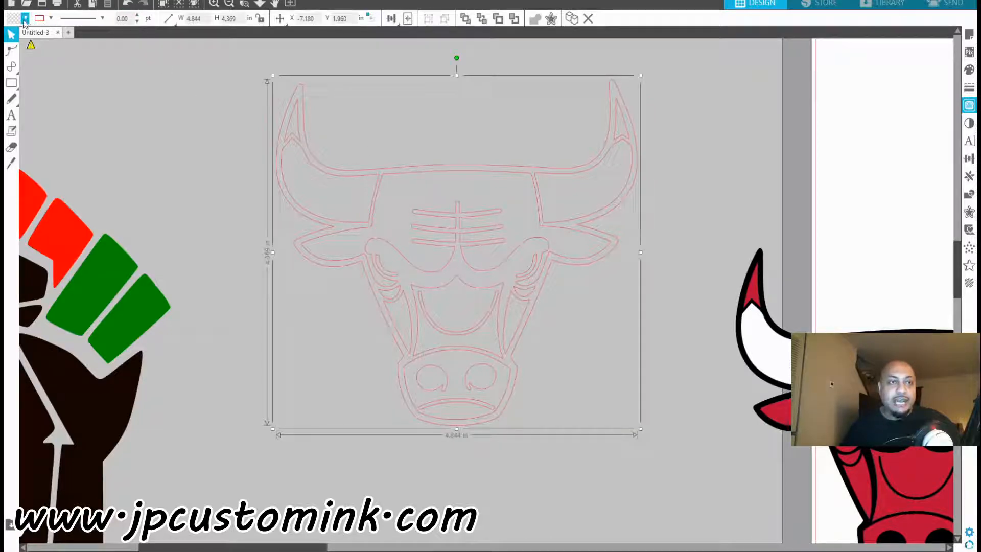
{"action": "left_click", "coordinate": [23, 32]}
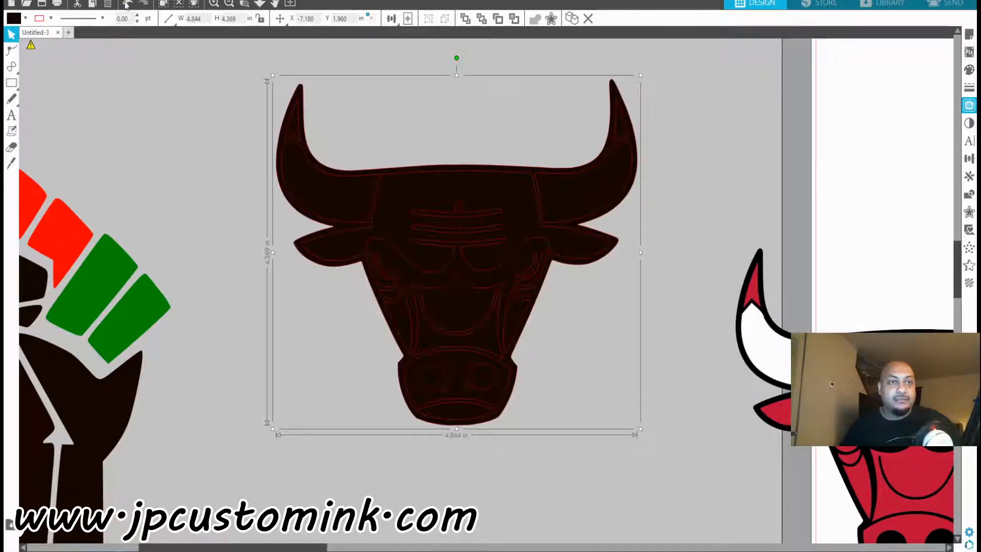
{"action": "left_click", "coordinate": [128, 3]}
{"action": "left_click", "coordinate": [645, 517]}
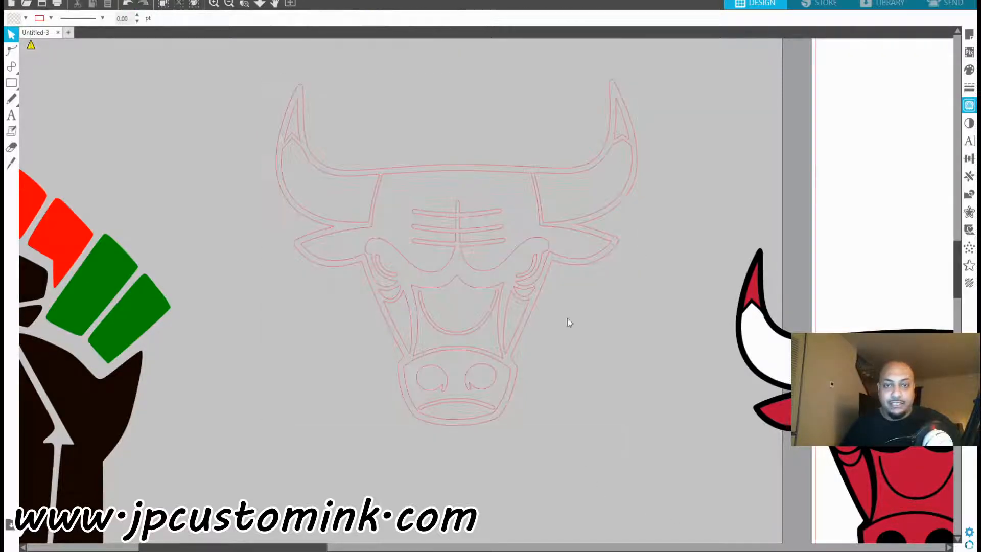
Color the bull's forehead and ears piece yellow, both fill and outline
{"action": "left_click", "coordinate": [474, 245]}
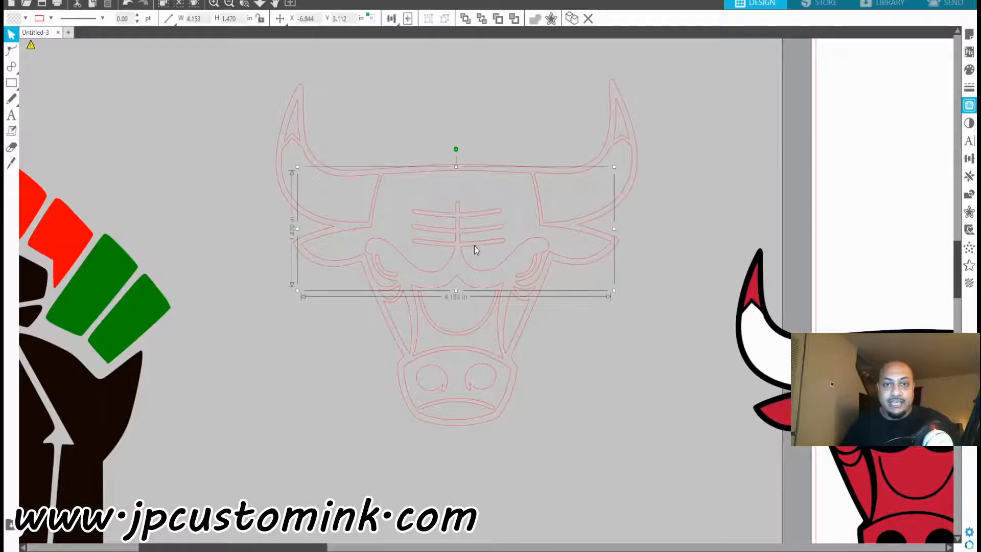
{"action": "left_click", "coordinate": [24, 21]}
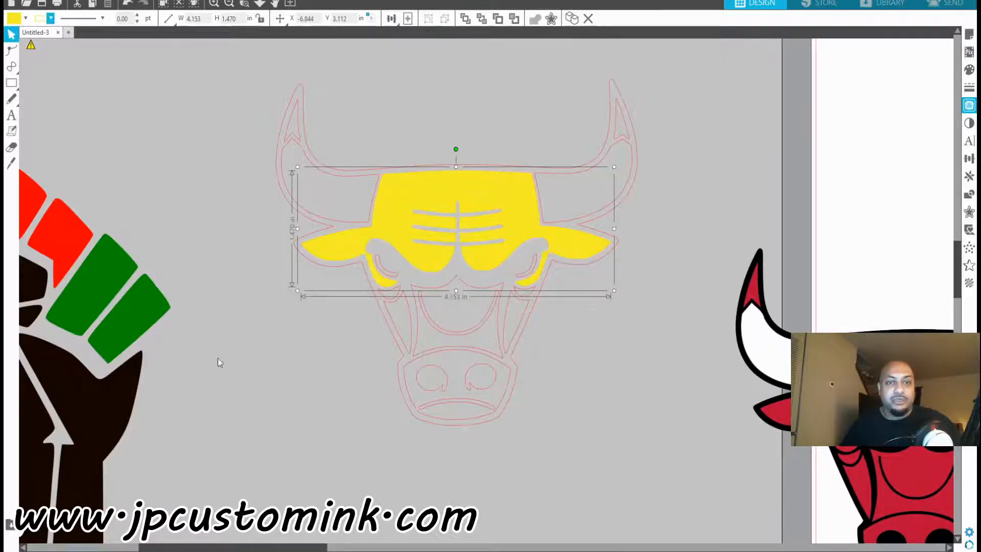
{"action": "left_click", "coordinate": [258, 383]}
Color both curved eye shapes white and fill the nose bridge piece yellow
{"action": "left_click", "coordinate": [393, 277]}
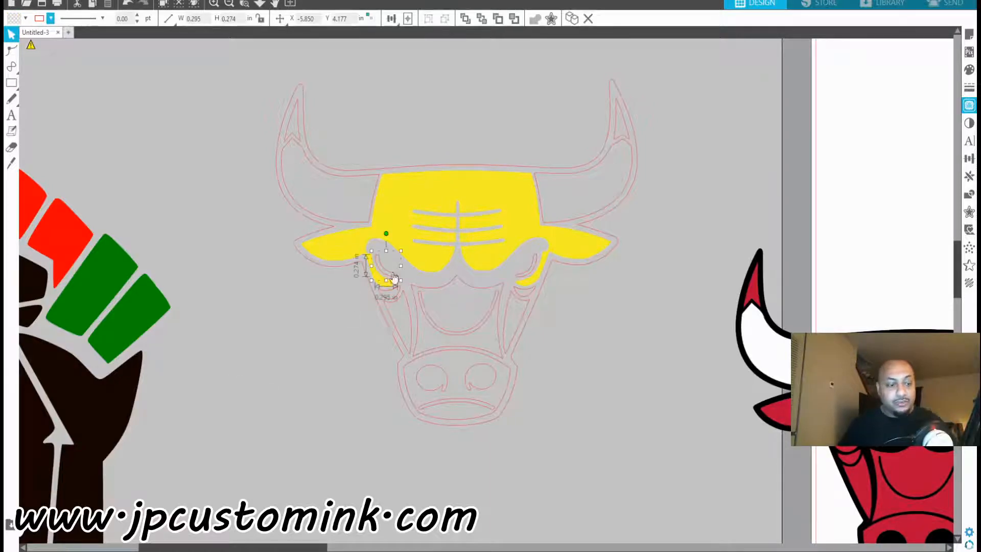
{"action": "left_click", "coordinate": [536, 262], "text": "shift"}
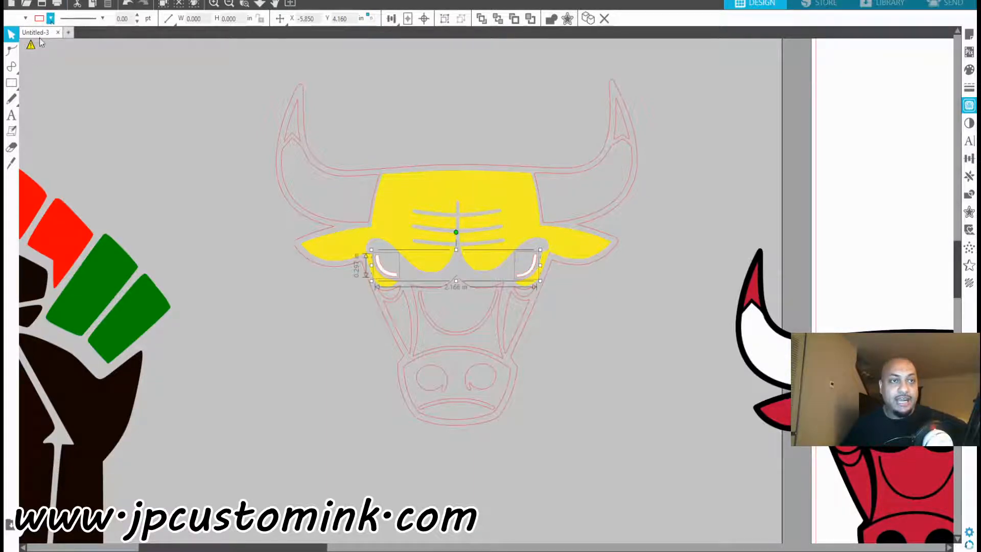
{"action": "left_click", "coordinate": [551, 366]}
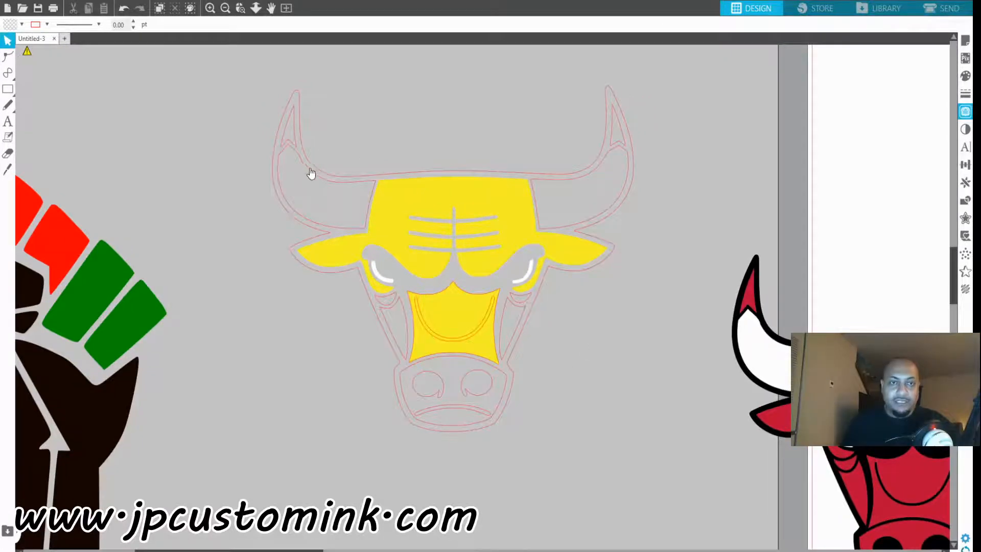
Color the large inner areas of both horns white, including their outlines
{"action": "left_click", "coordinate": [308, 174]}
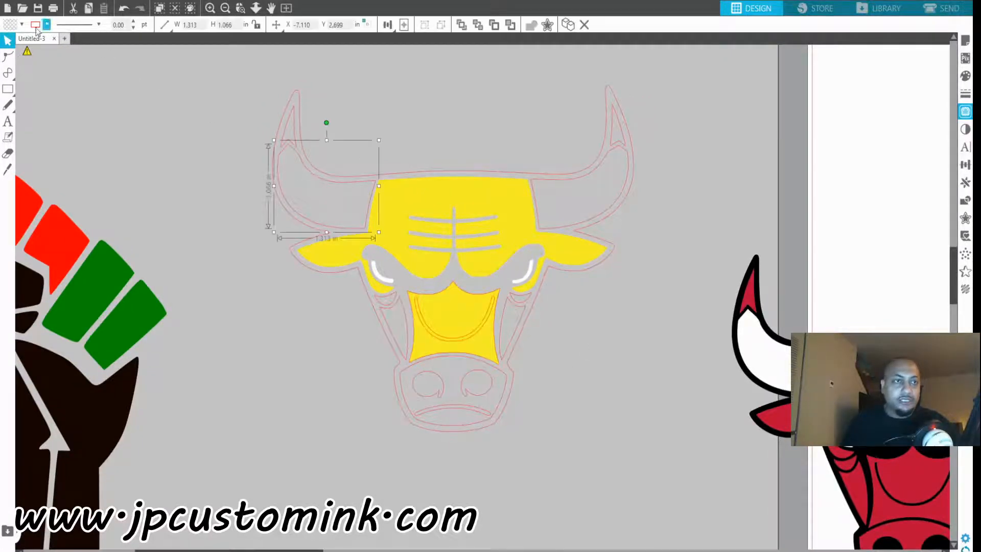
{"action": "left_click", "coordinate": [24, 43]}
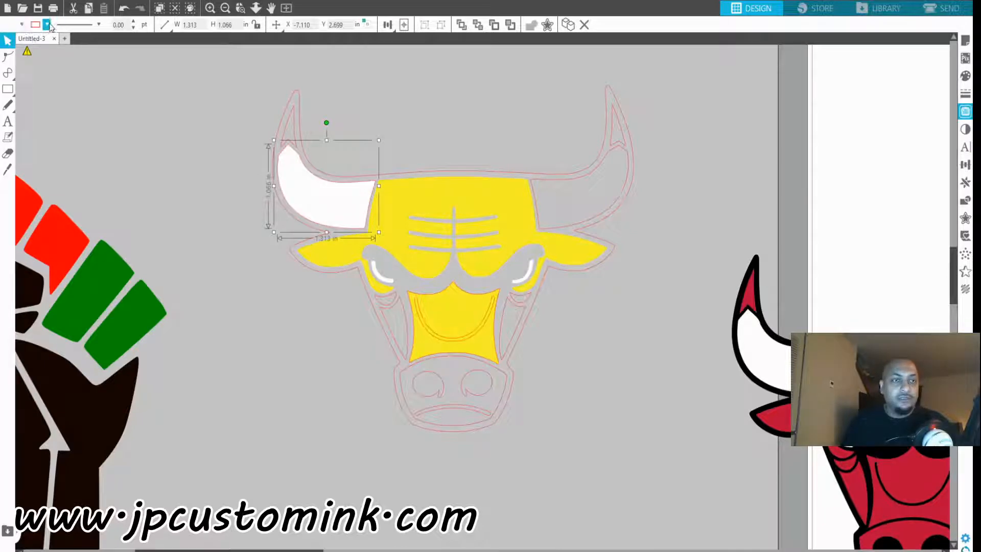
{"action": "left_click", "coordinate": [556, 186]}
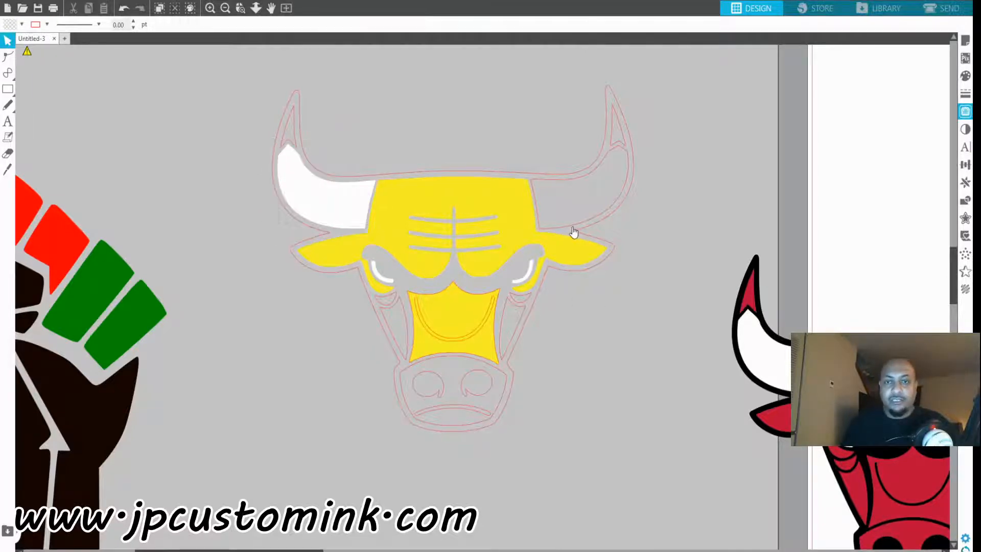
{"action": "left_click", "coordinate": [532, 227]}
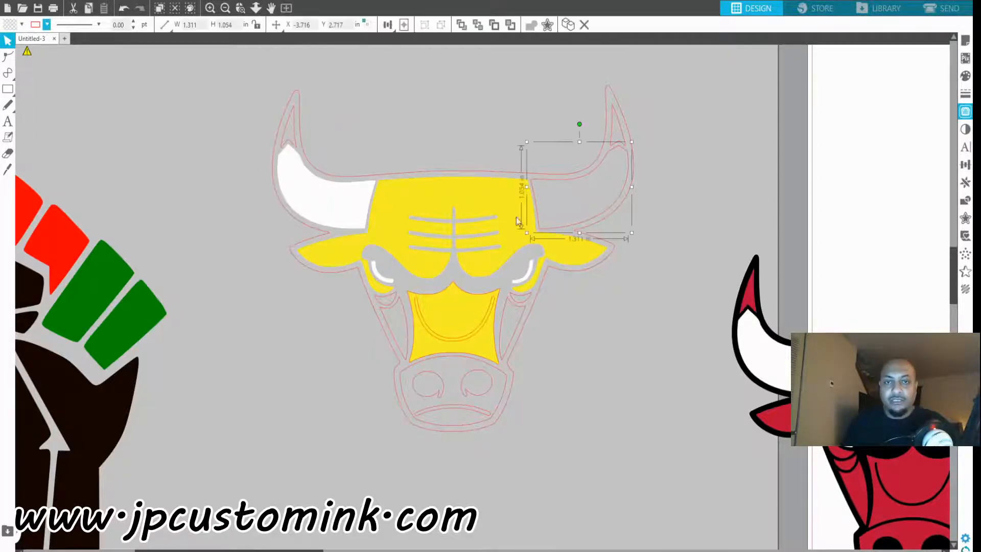
{"action": "left_click", "coordinate": [21, 45]}
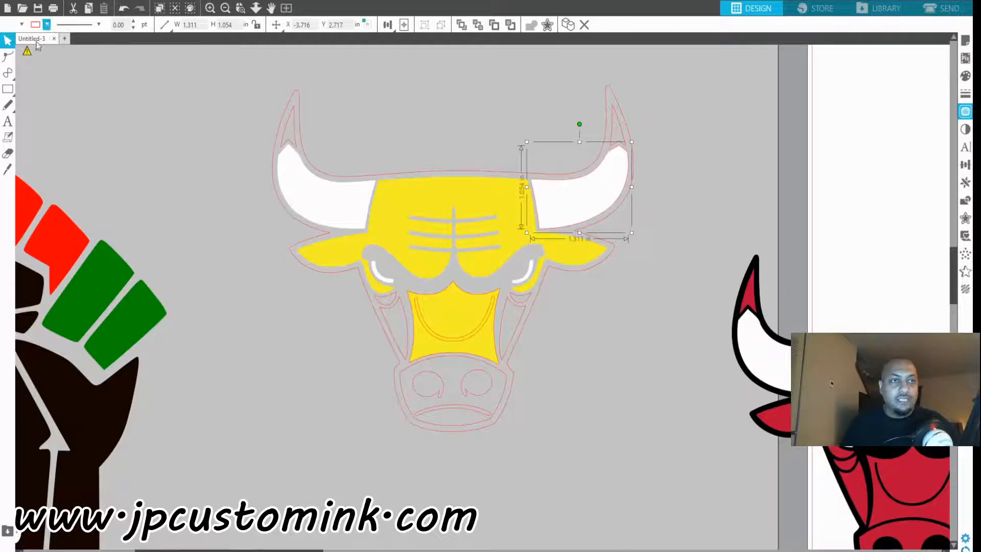
{"action": "left_click", "coordinate": [581, 354]}
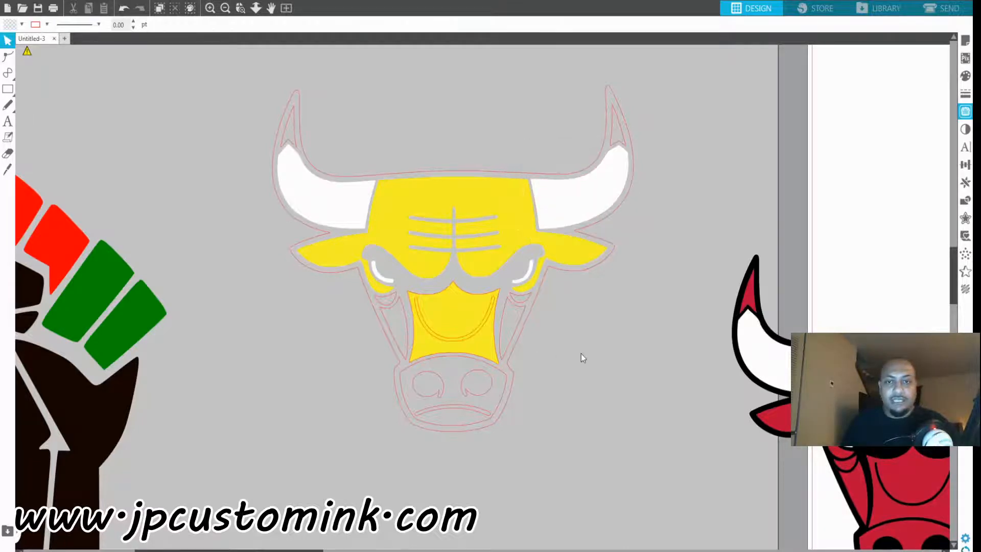
Fill the nose bridge, both nostrils and the mouth shape white
{"action": "left_click", "coordinate": [240, 7]}
{"action": "left_click_drag", "start_coordinate": [249, 92], "coordinate": [658, 435]}
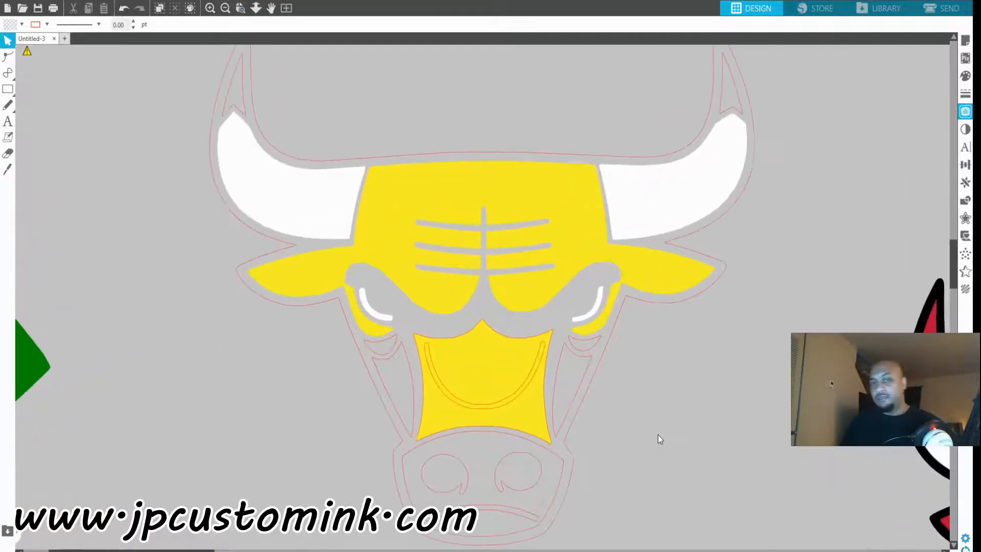
{"action": "left_click", "coordinate": [531, 491]}
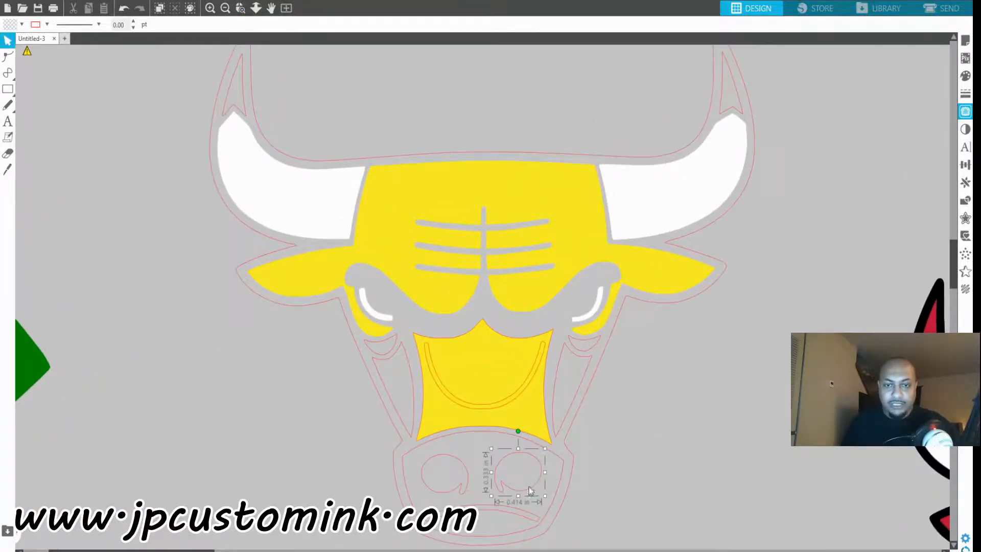
{"action": "left_click", "coordinate": [456, 493], "text": "shift"}
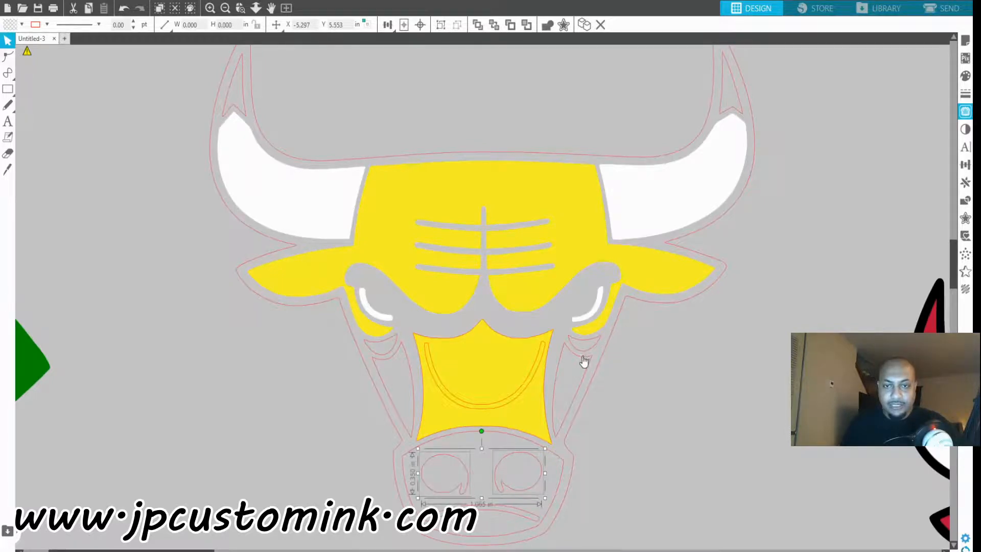
{"action": "left_click", "coordinate": [521, 396], "text": "shift"}
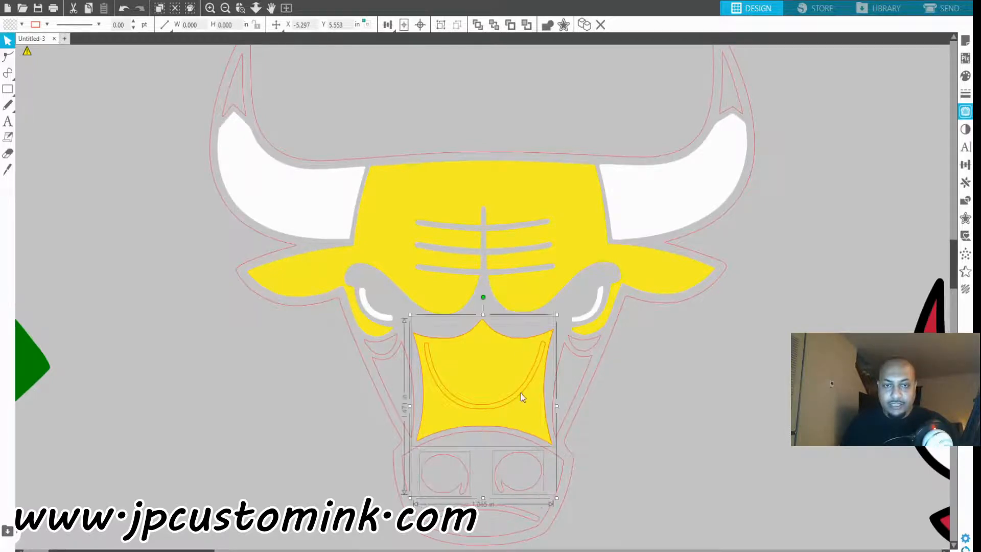
{"action": "left_click", "coordinate": [503, 516], "text": "shift"}
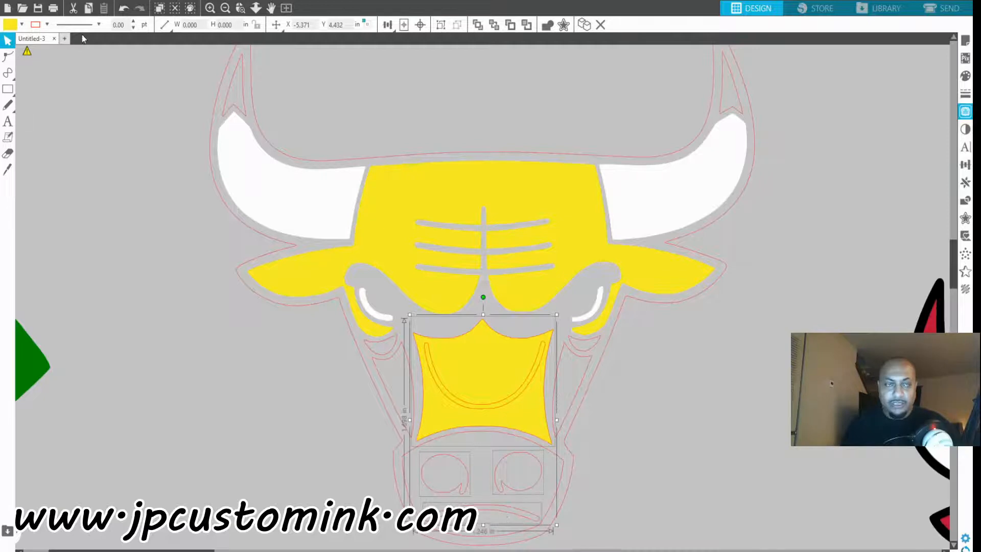
{"action": "left_click", "coordinate": [16, 43]}
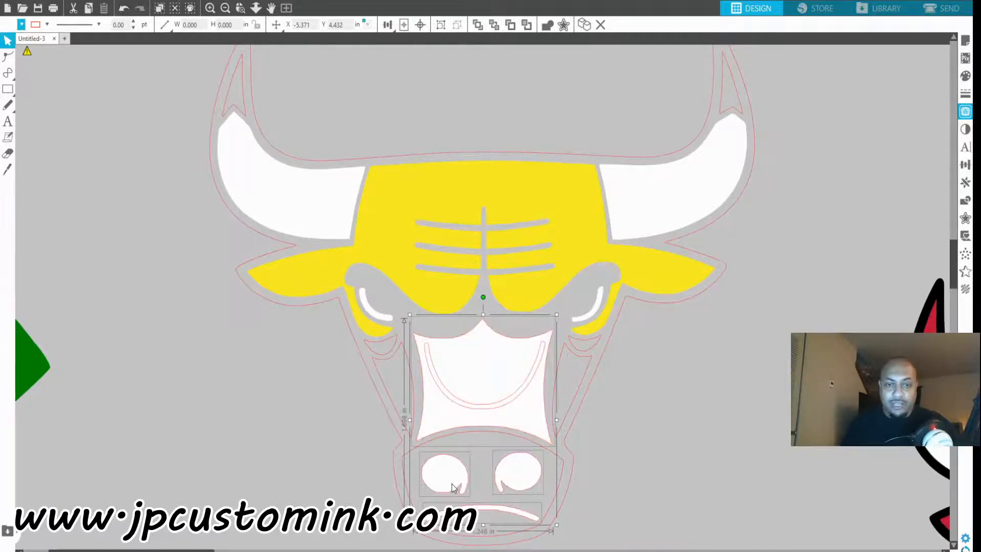
{"action": "left_click", "coordinate": [734, 458]}
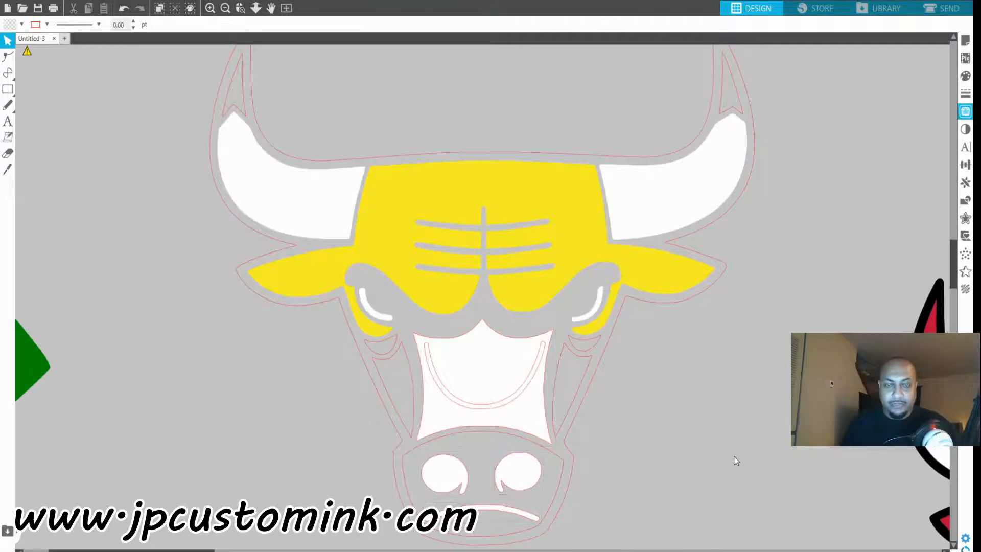
Fill the bull's outer head outline shape black
{"action": "left_click", "coordinate": [712, 262]}
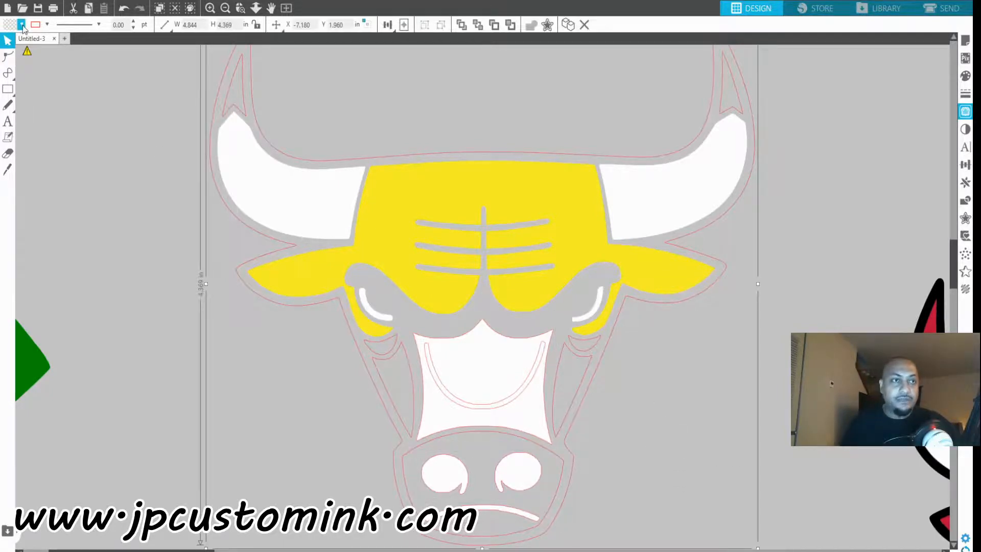
{"action": "left_click", "coordinate": [29, 43]}
{"action": "left_click", "coordinate": [679, 389]}
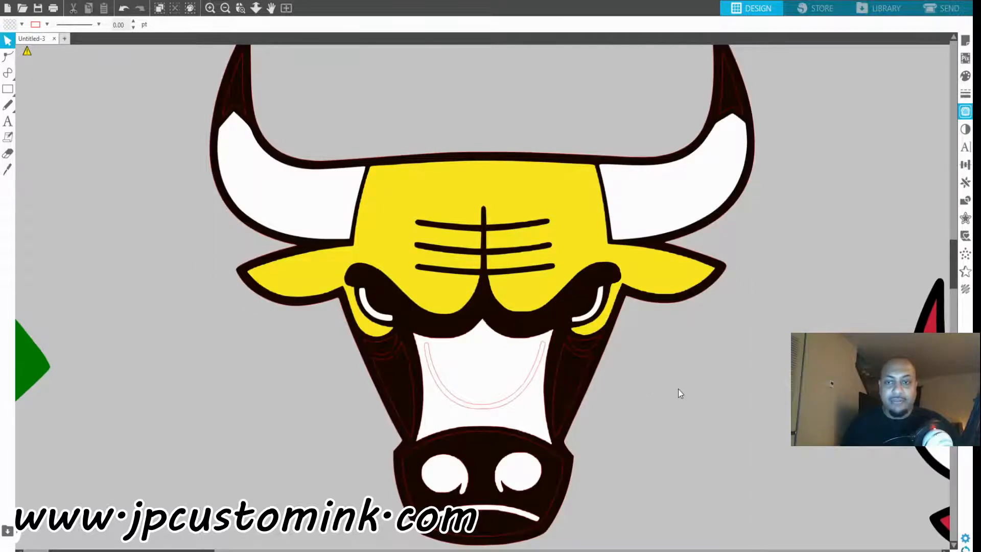
Color both long cheek pieces beside the nose bridge yellow, both fill and outline
{"action": "left_click", "coordinate": [583, 362]}
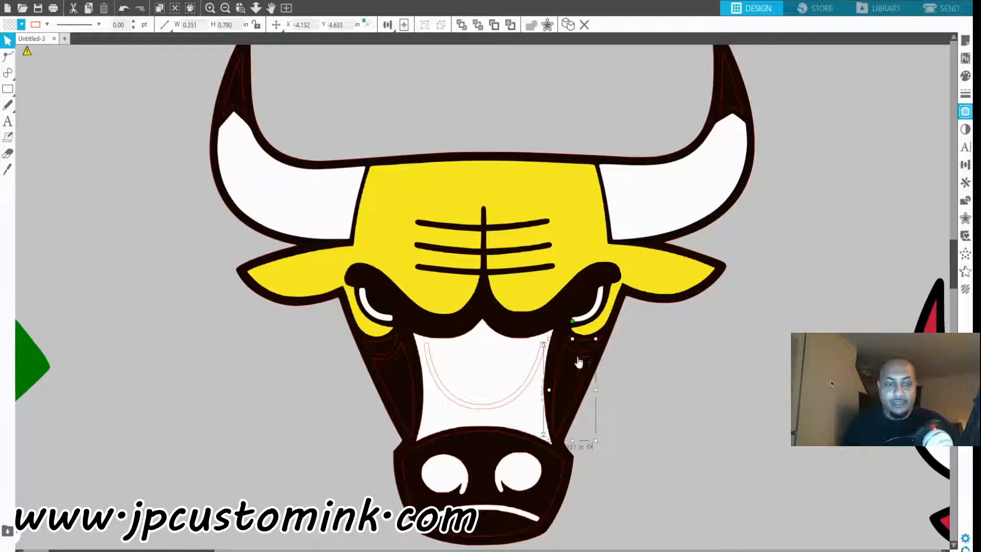
{"action": "left_click", "coordinate": [397, 357], "text": "shift"}
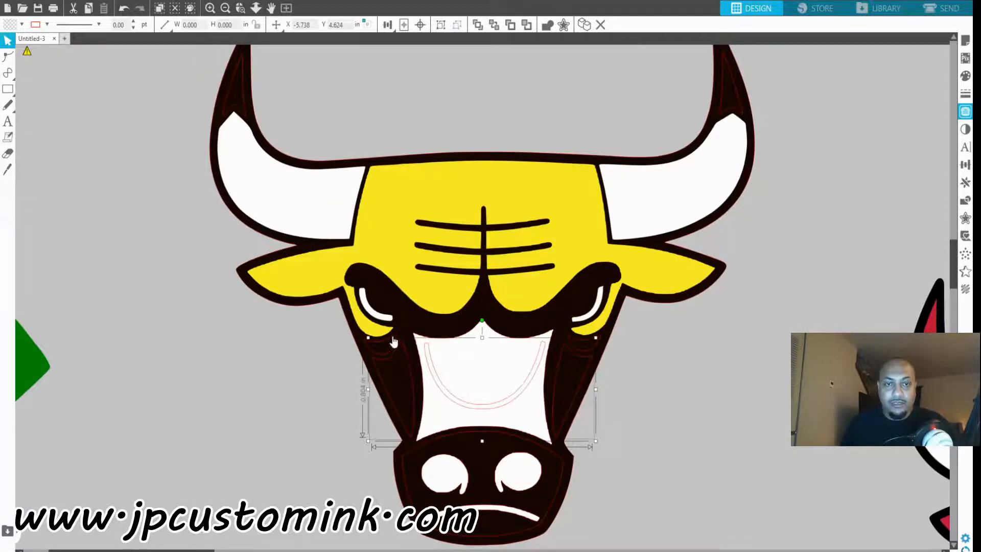
{"action": "left_click", "coordinate": [638, 376]}
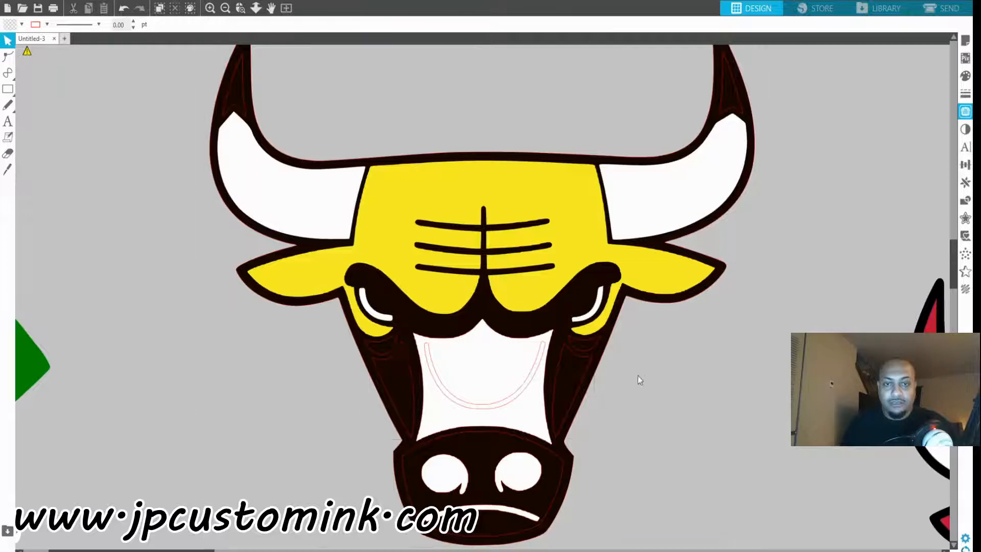
{"action": "left_click", "coordinate": [590, 362]}
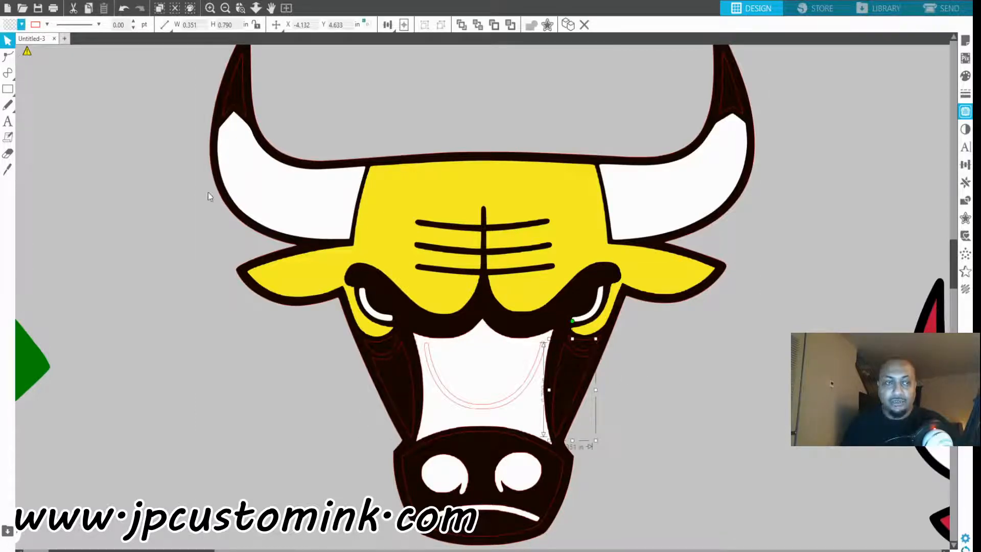
{"action": "left_click", "coordinate": [414, 392], "text": "shift"}
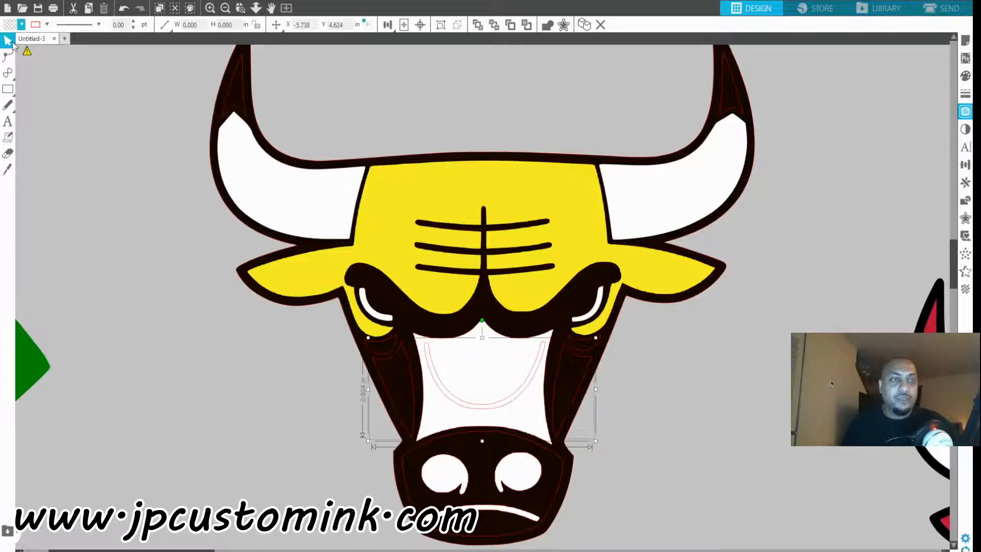
{"action": "left_click", "coordinate": [30, 42]}
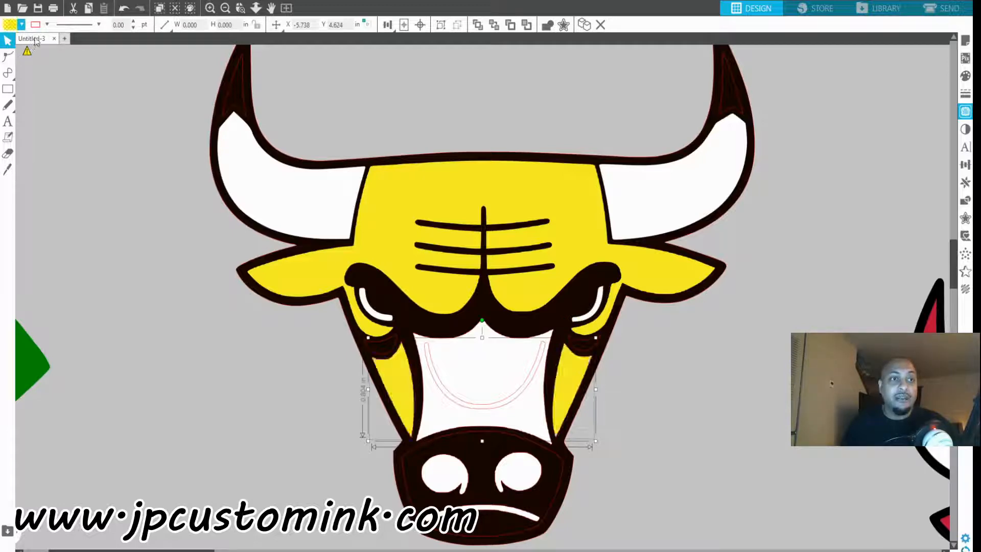
{"action": "left_click", "coordinate": [244, 434]}
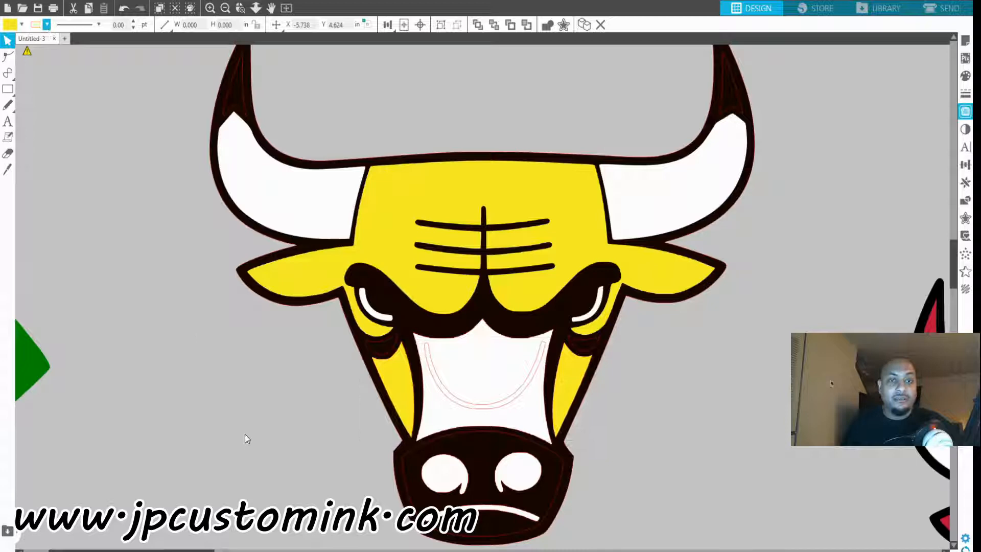
Color the small curved pieces under both eyes yellow, including their outlines
{"action": "left_click", "coordinate": [392, 353]}
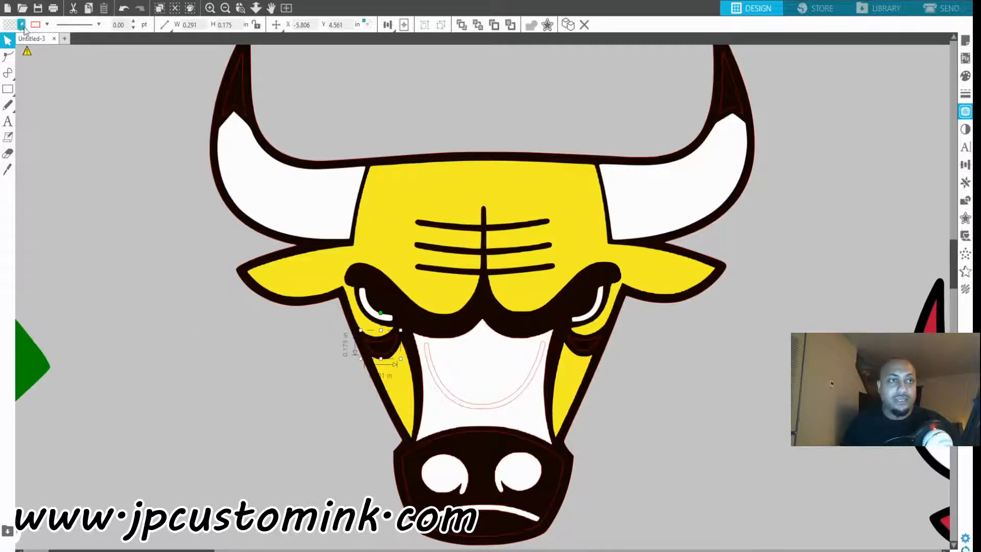
{"action": "left_click", "coordinate": [9, 24]}
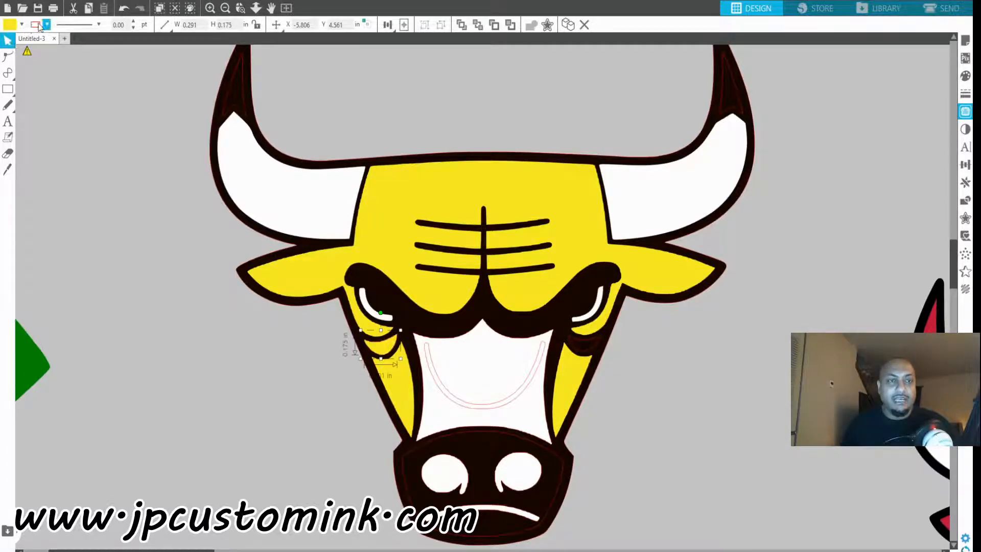
{"action": "left_click", "coordinate": [599, 336]}
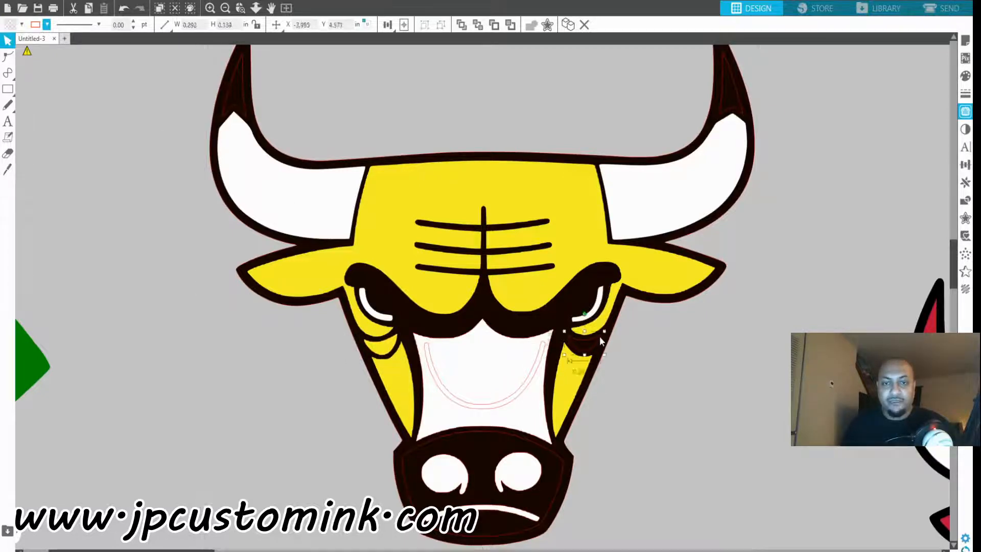
{"action": "left_click", "coordinate": [10, 42]}
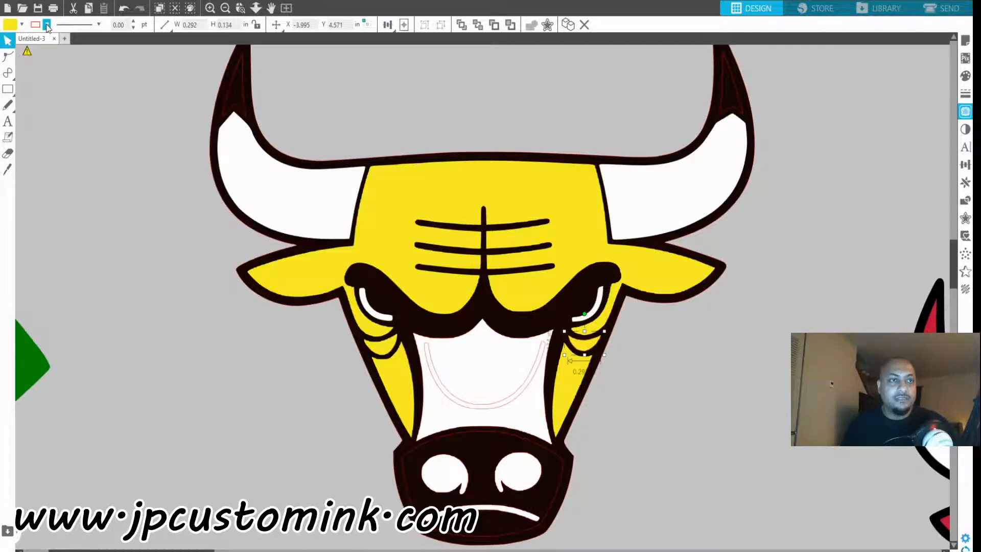
{"action": "left_click", "coordinate": [643, 407]}
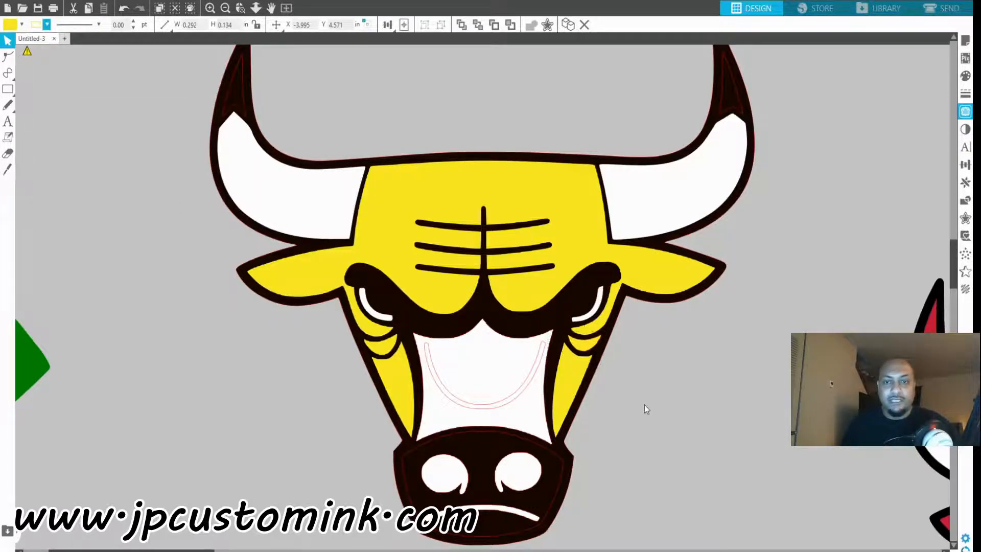
Color the joined nose bridge, nostrils and mouth yellow, both fill and outline
{"action": "left_click", "coordinate": [525, 393]}
{"action": "left_click", "coordinate": [593, 442]}
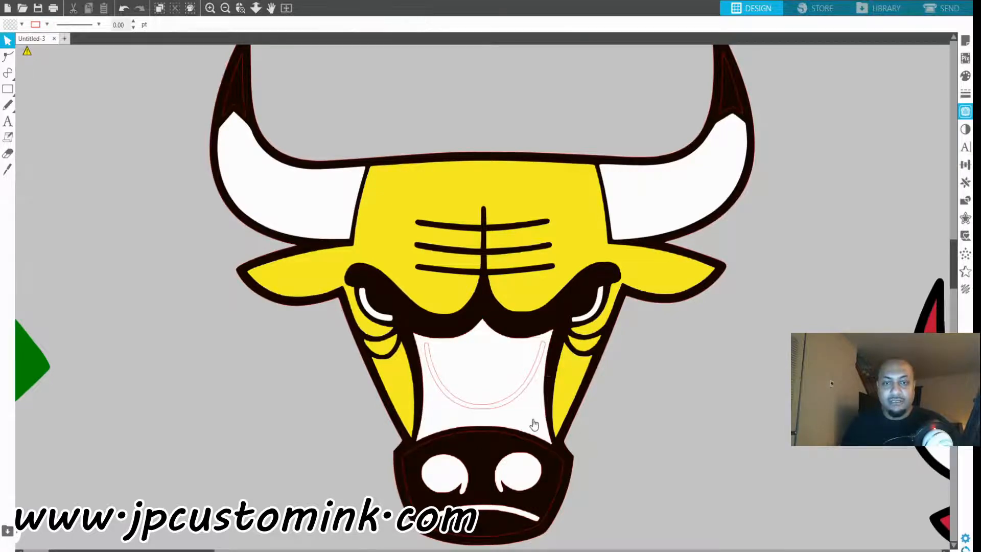
{"action": "left_click", "coordinate": [440, 381]}
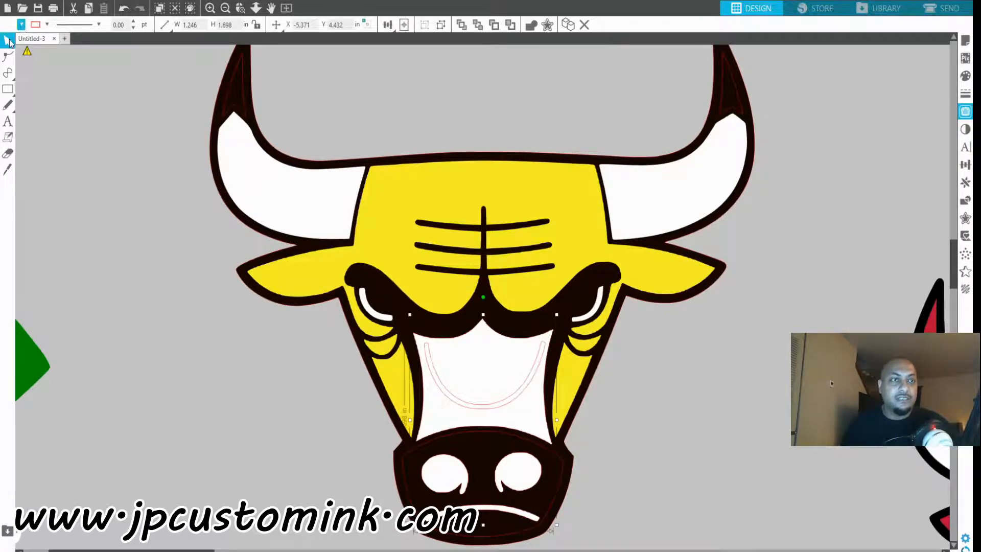
{"action": "left_click", "coordinate": [10, 24]}
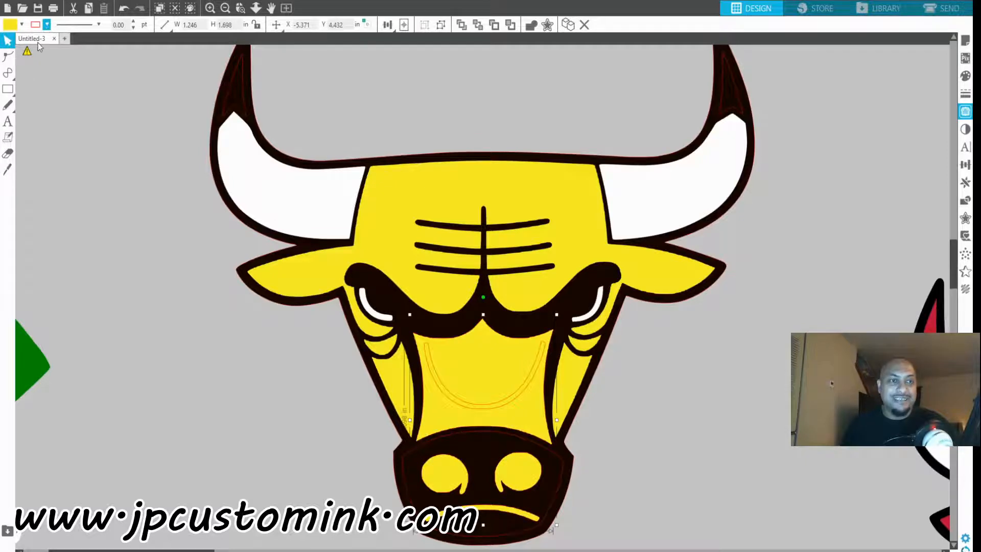
{"action": "left_click", "coordinate": [735, 455]}
Color the thin U-shaped curve on the nose bridge white, both fill and outline
{"action": "left_click", "coordinate": [527, 389]}
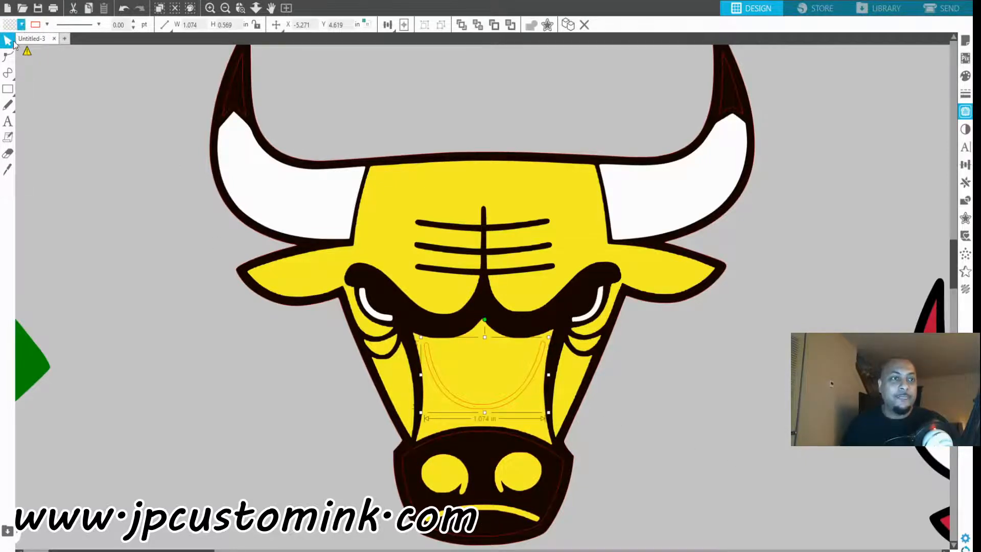
{"action": "left_click", "coordinate": [21, 24]}
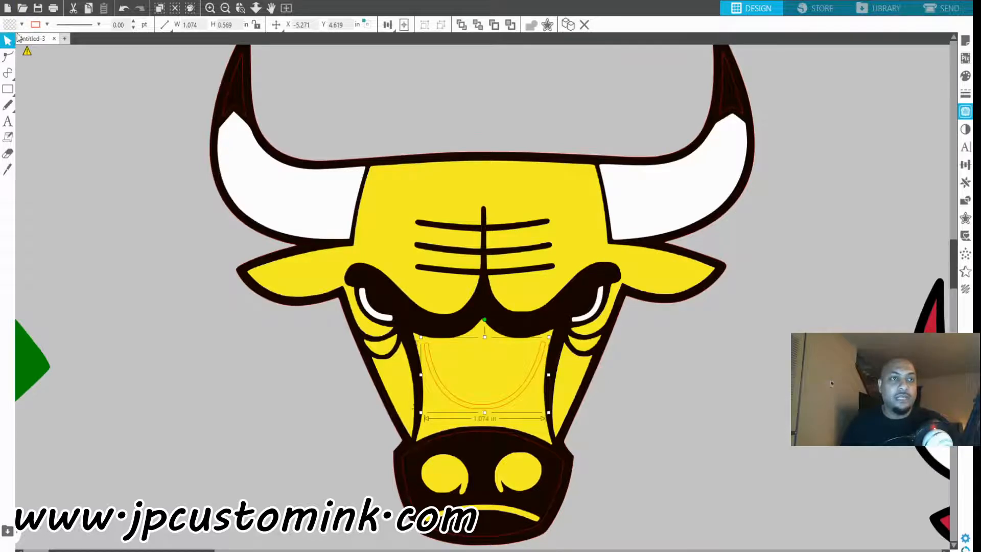
{"action": "left_click", "coordinate": [31, 62]}
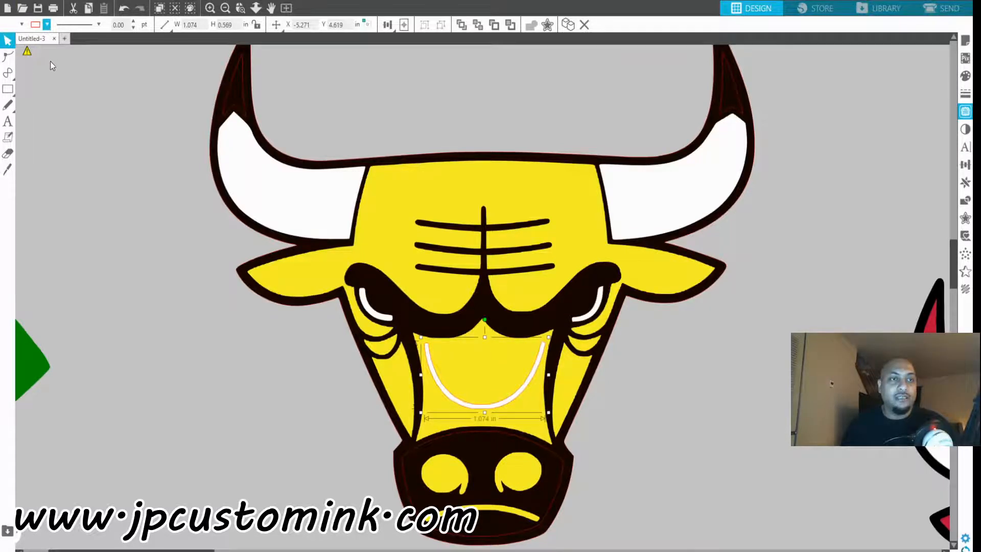
{"action": "left_click", "coordinate": [825, 468]}
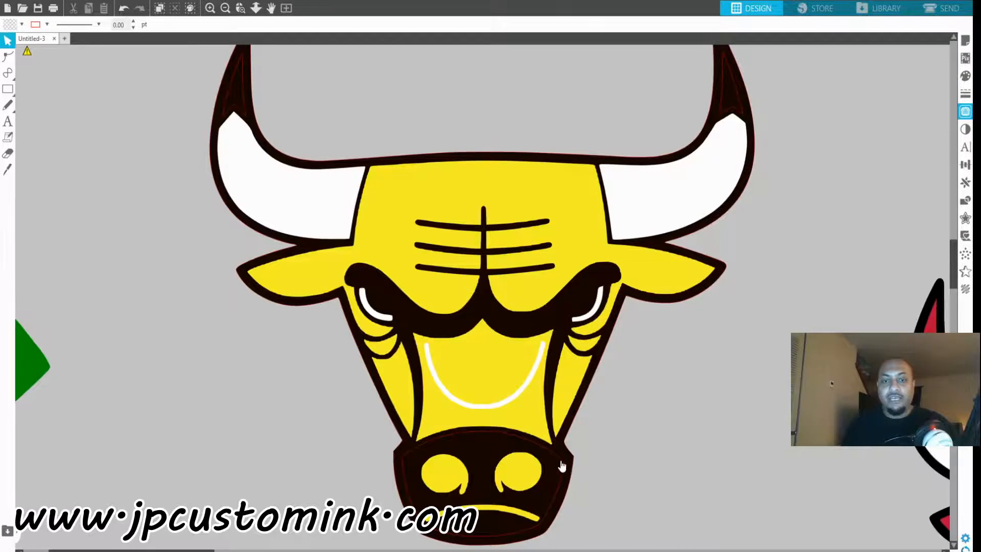
Recolor the joined nose bridge, nostrils and mouth white, including their outlines
{"action": "left_click", "coordinate": [535, 473]}
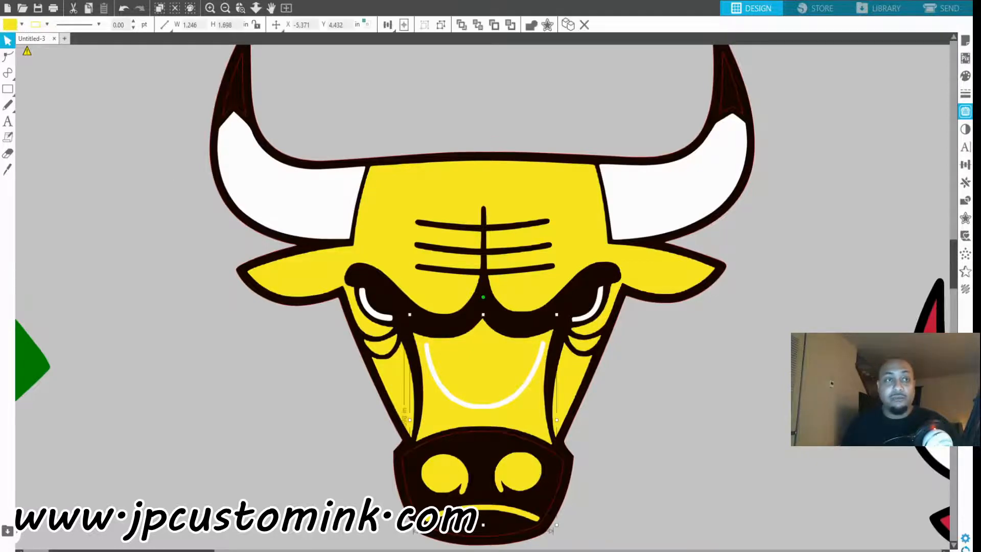
{"action": "left_click", "coordinate": [29, 69]}
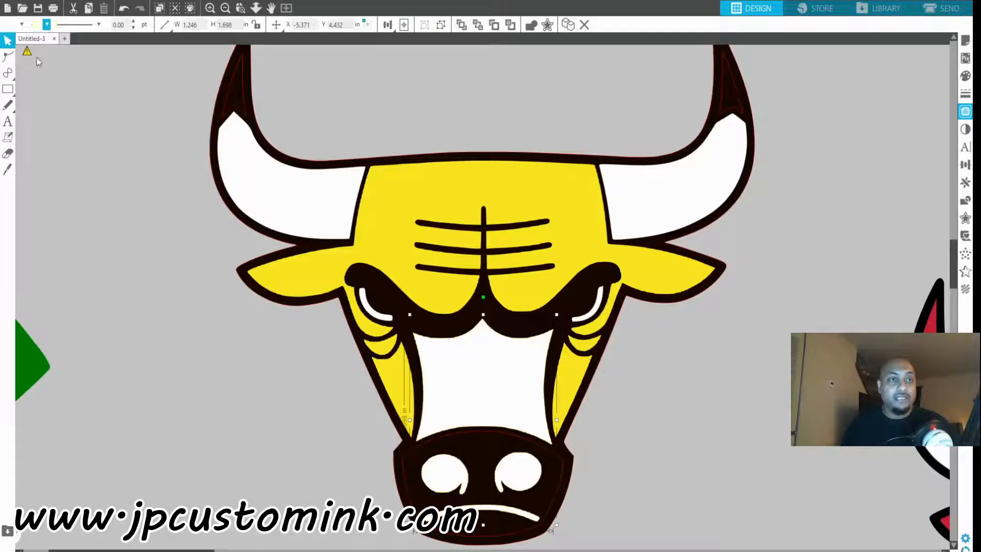
{"action": "left_click", "coordinate": [718, 459]}
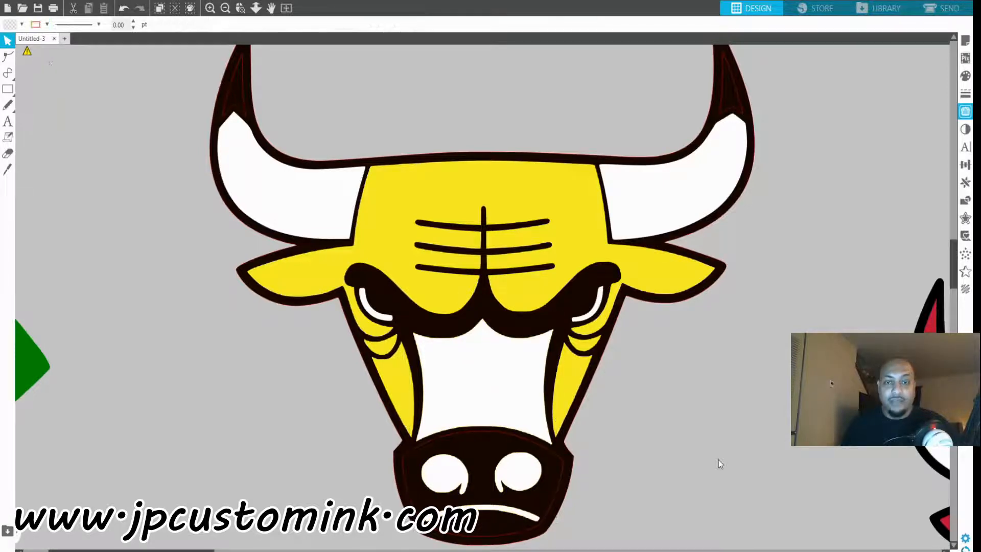
Ungroup the nose bridge from the nostrils and mouth, and color only the nose bridge yellow
{"action": "left_click", "coordinate": [519, 384]}
{"action": "key", "text": "ctrl+shift+g"}
{"action": "left_click", "coordinate": [747, 512]}
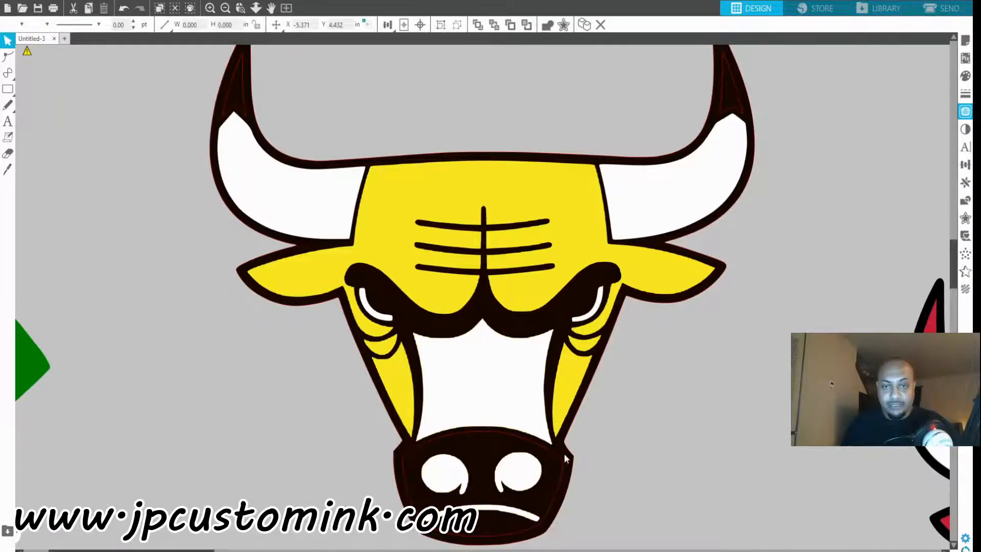
{"action": "left_click", "coordinate": [519, 407]}
{"action": "left_click", "coordinate": [507, 385]}
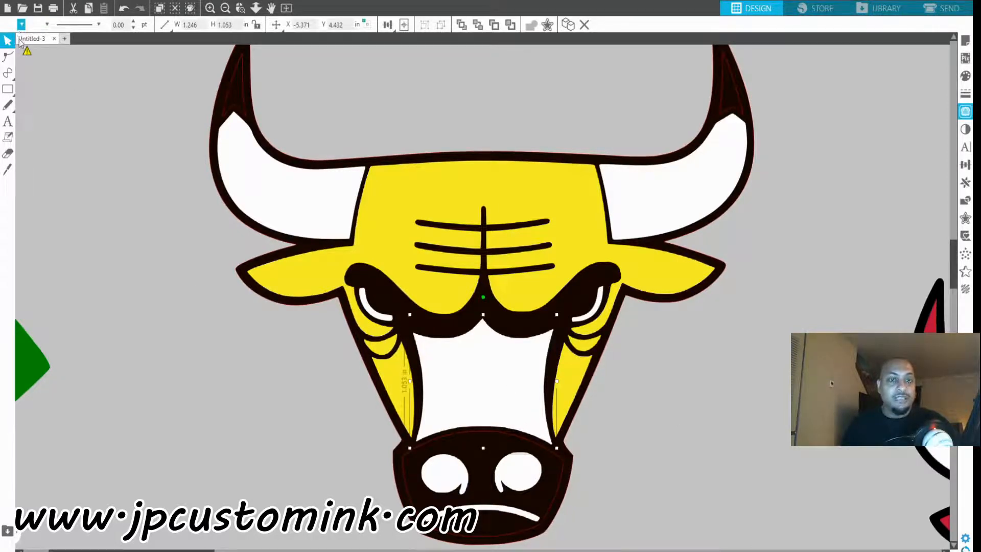
{"action": "key", "text": "Delete"}
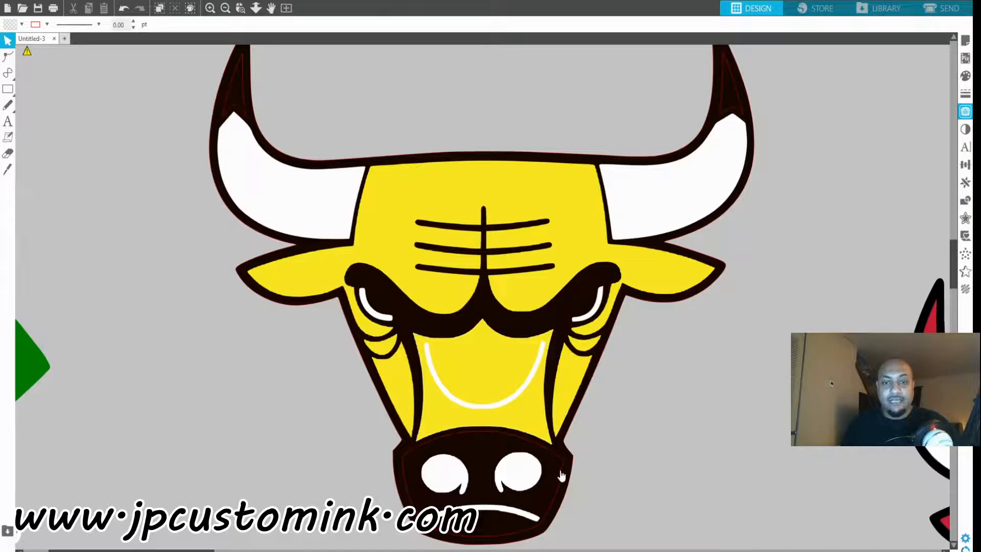
Fill the bull's muzzle yellow, leaving its nostrils and mouth white
{"action": "left_click", "coordinate": [562, 471]}
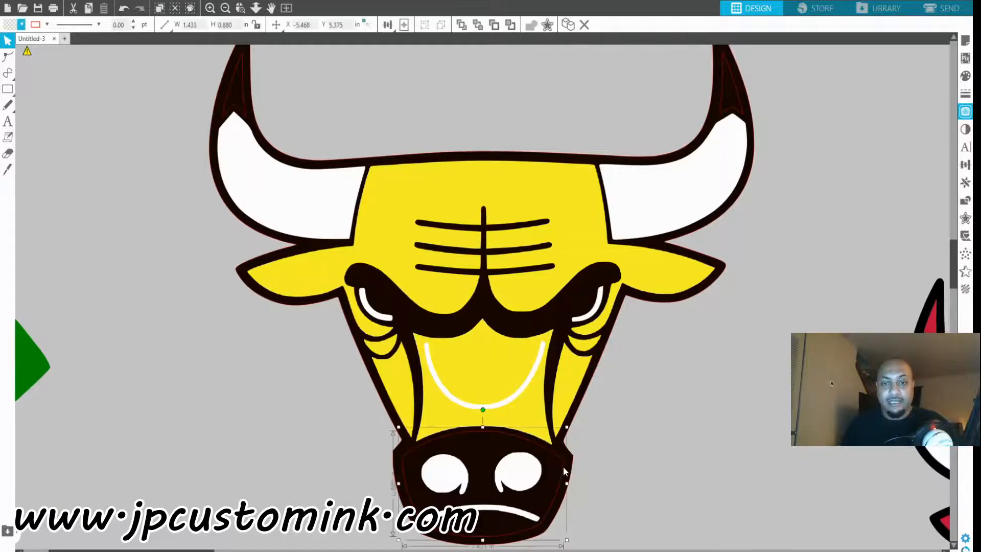
{"action": "left_click", "coordinate": [12, 39]}
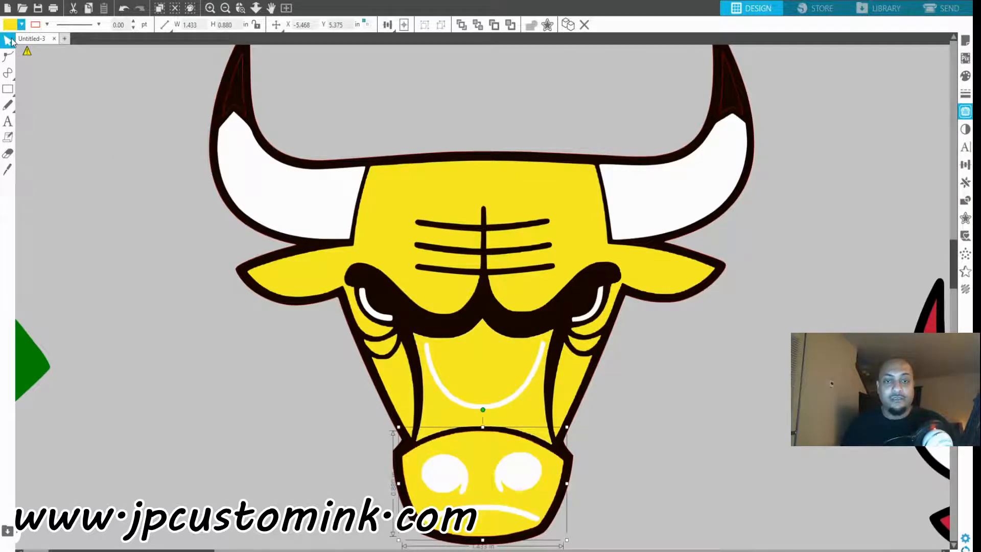
{"action": "left_click", "coordinate": [688, 310]}
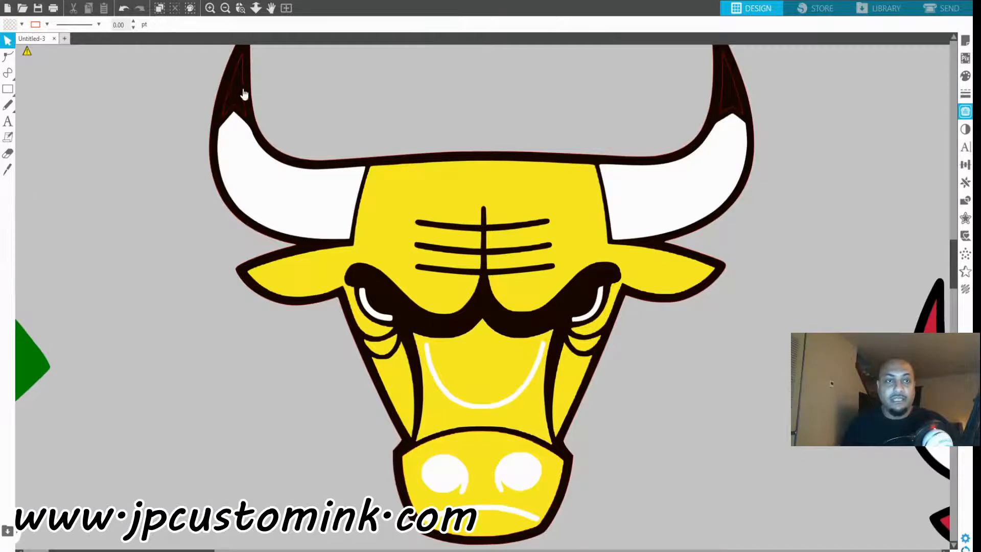
Fill both of the recolored bull's horn tips yellow
{"action": "left_click", "coordinate": [241, 83]}
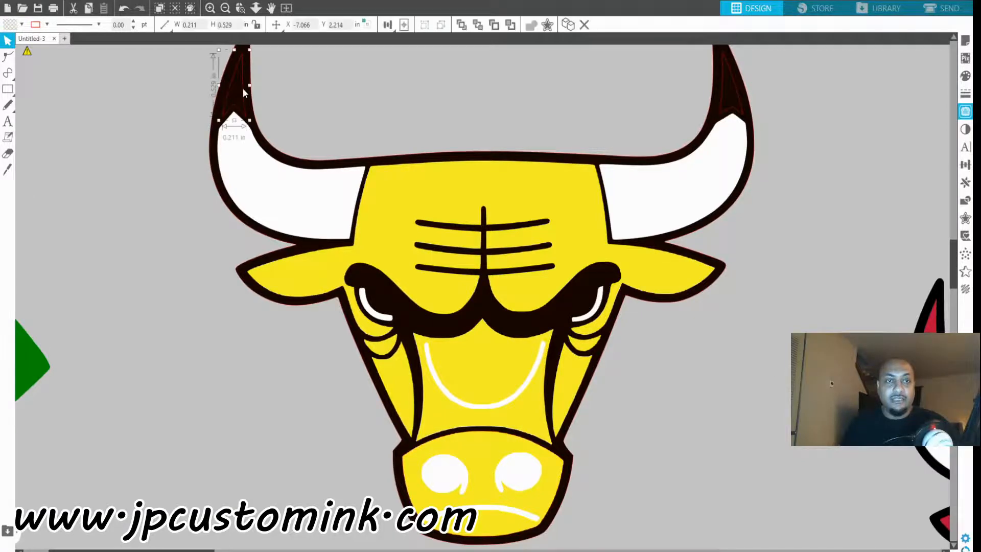
{"action": "left_click", "coordinate": [739, 105], "text": "shift"}
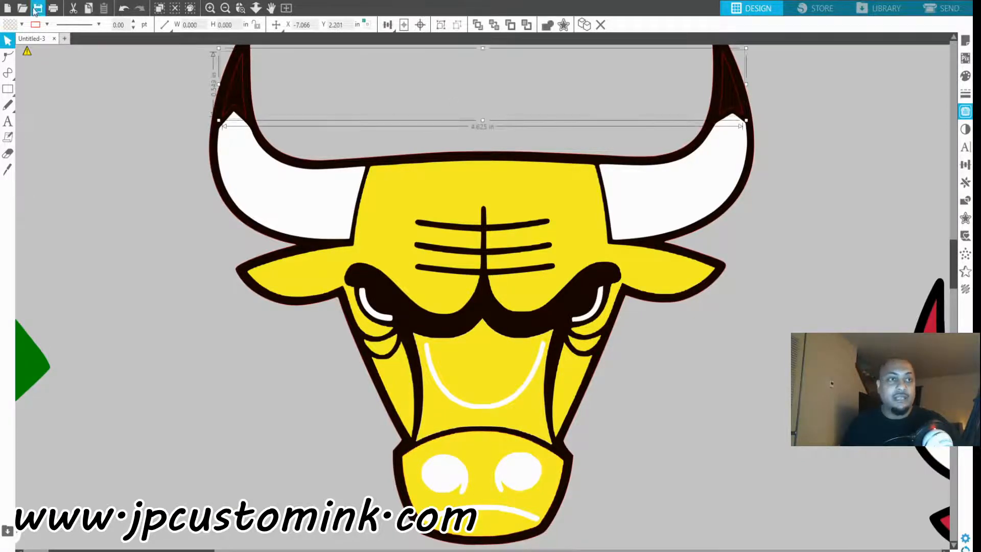
{"action": "left_click", "coordinate": [7, 51]}
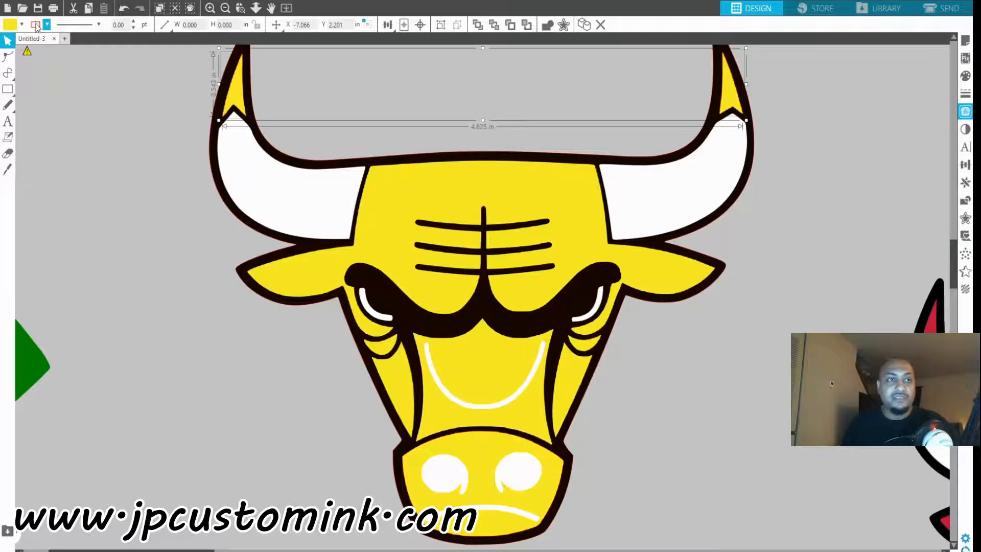
{"action": "left_click", "coordinate": [744, 389]}
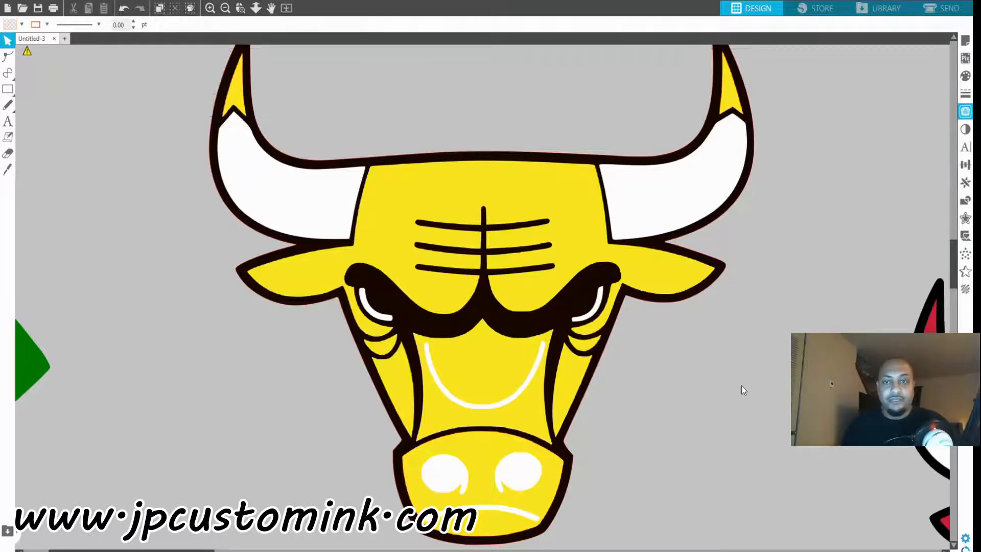
Move all pieces of the yellow bull together closer to the fist, and place the original red bull diagonally below it
{"action": "left_click", "coordinate": [225, 8]}
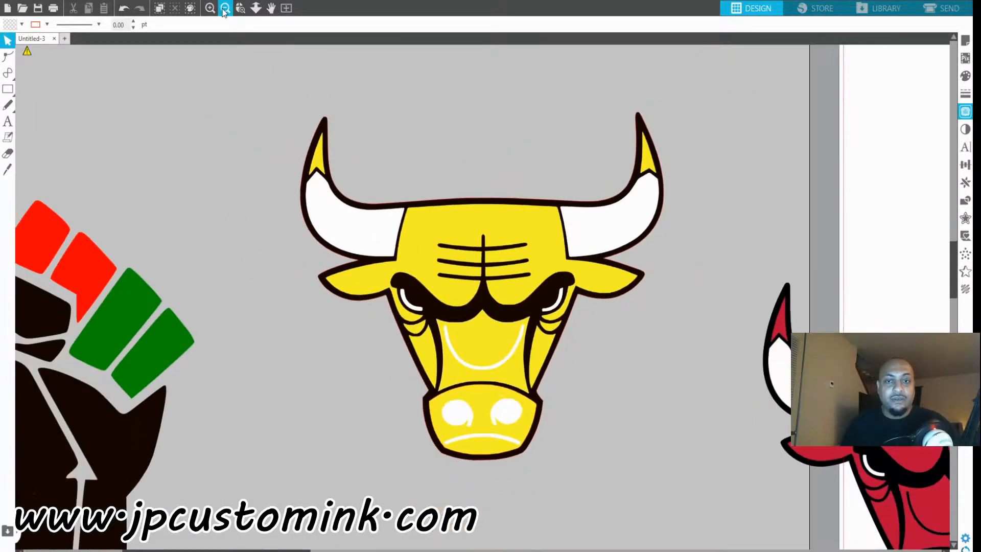
{"action": "left_click", "coordinate": [225, 7]}
{"action": "left_click_drag", "start_coordinate": [787, 384], "coordinate": [803, 285]}
{"action": "left_click", "coordinate": [761, 378]}
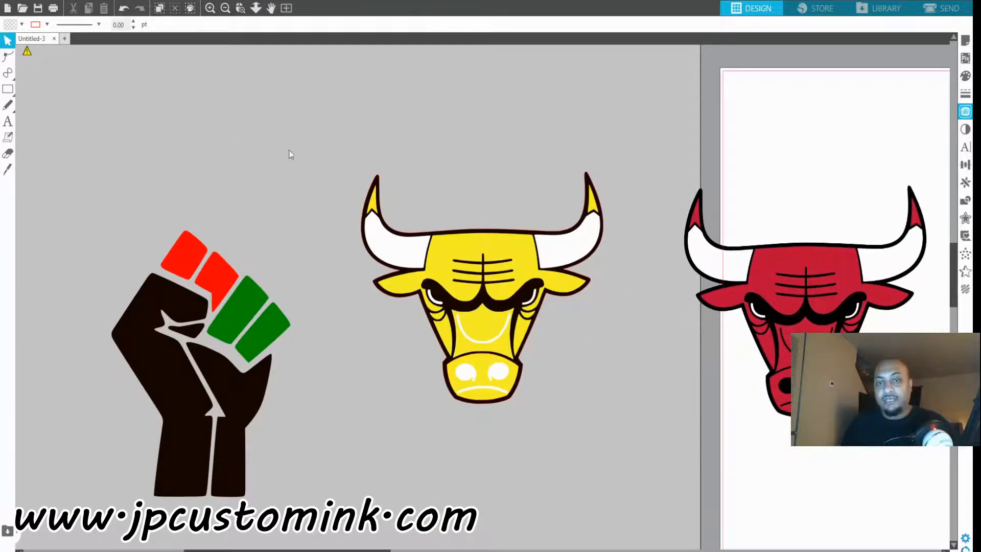
{"action": "left_click", "coordinate": [378, 215]}
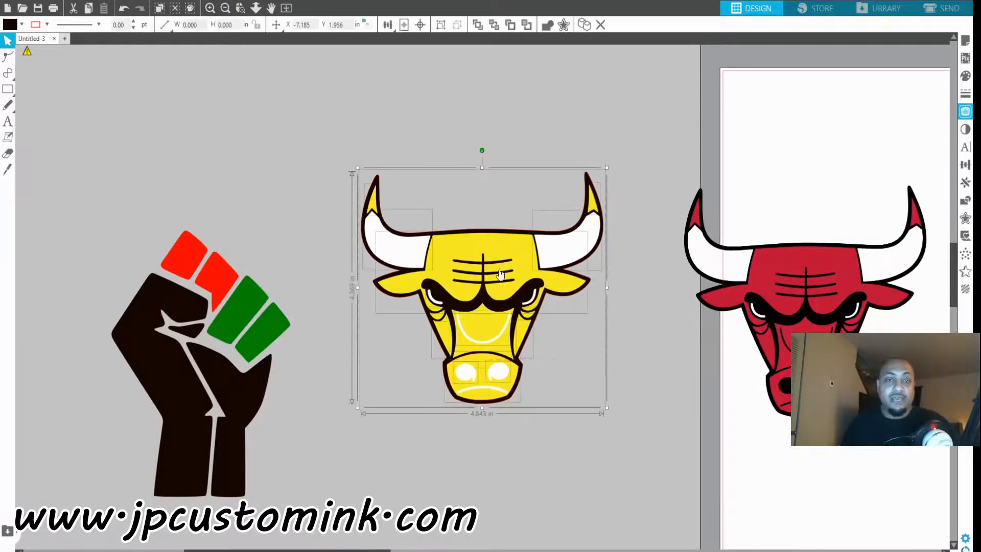
{"action": "left_click_drag", "start_coordinate": [315, 115], "coordinate": [637, 404]}
{"action": "left_click_drag", "start_coordinate": [475, 243], "coordinate": [414, 169]}
{"action": "left_click_drag", "start_coordinate": [748, 292], "coordinate": [549, 381]}
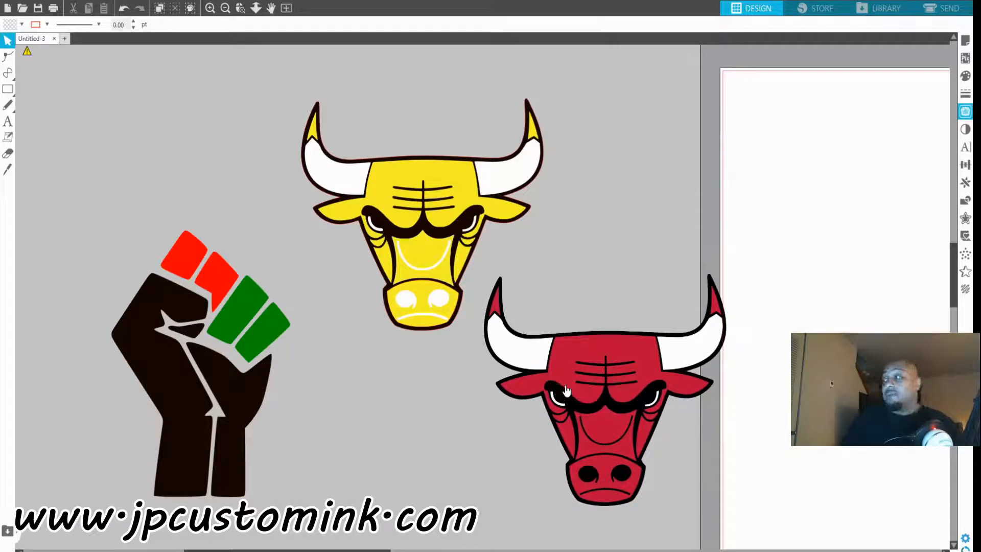
{"action": "left_click_drag", "start_coordinate": [597, 360], "coordinate": [705, 387]}
Color the black bull silhouette's outline black, and move the silhouette out from behind the yellow and white pieces
{"action": "left_click", "coordinate": [240, 9]}
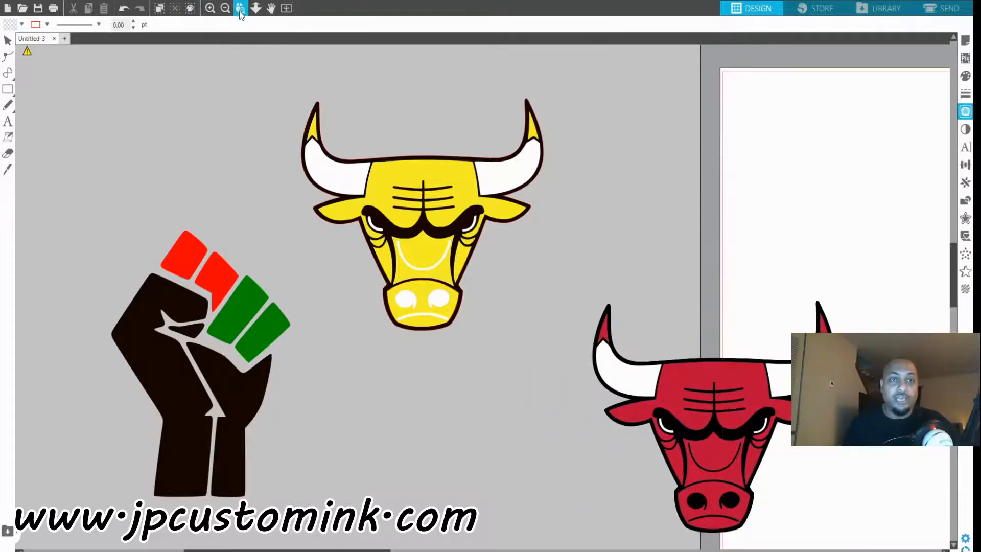
{"action": "left_click_drag", "start_coordinate": [278, 77], "coordinate": [565, 365]}
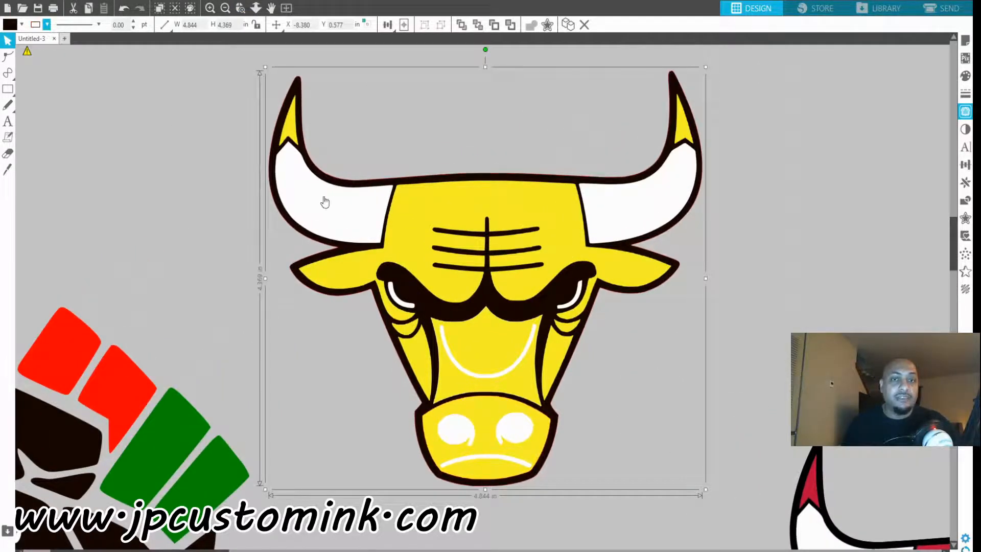
{"action": "left_click", "coordinate": [720, 366]}
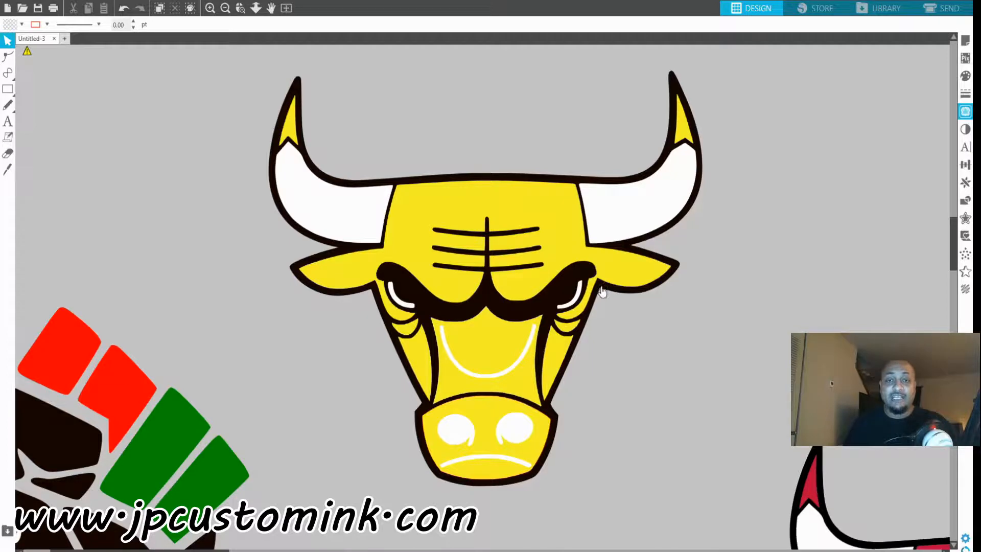
{"action": "left_click_drag", "start_coordinate": [603, 288], "coordinate": [4, 212]}
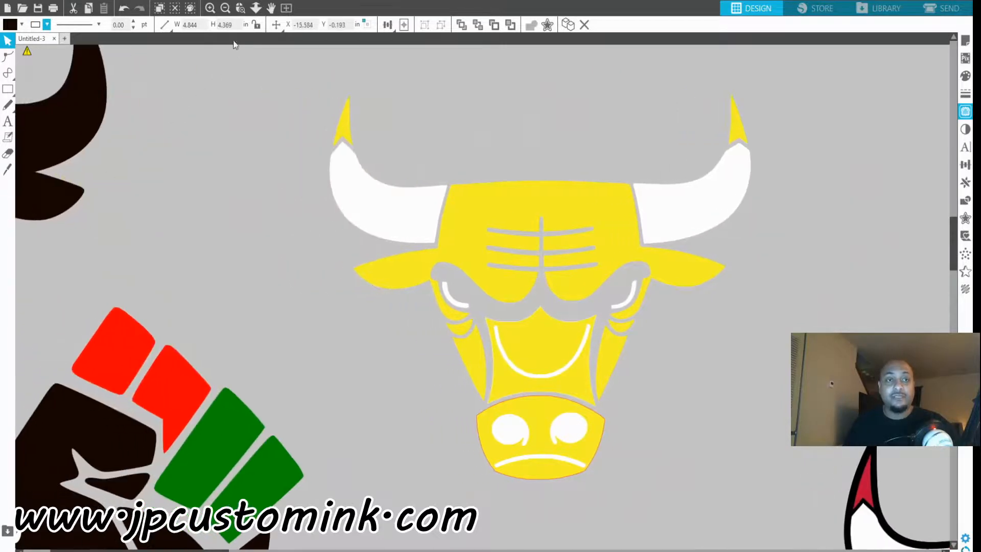
Group the yellow horn tips, forehead with ears, nose bridge, muzzle and under-eye pieces
{"action": "left_click", "coordinate": [226, 8]}
{"action": "left_click", "coordinate": [506, 227]}
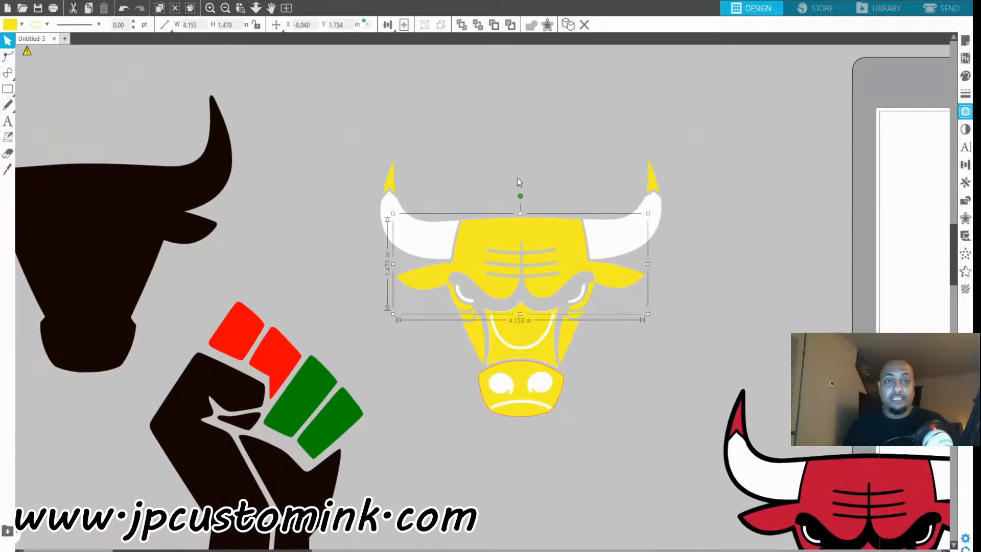
{"action": "left_click", "coordinate": [396, 185], "text": "shift"}
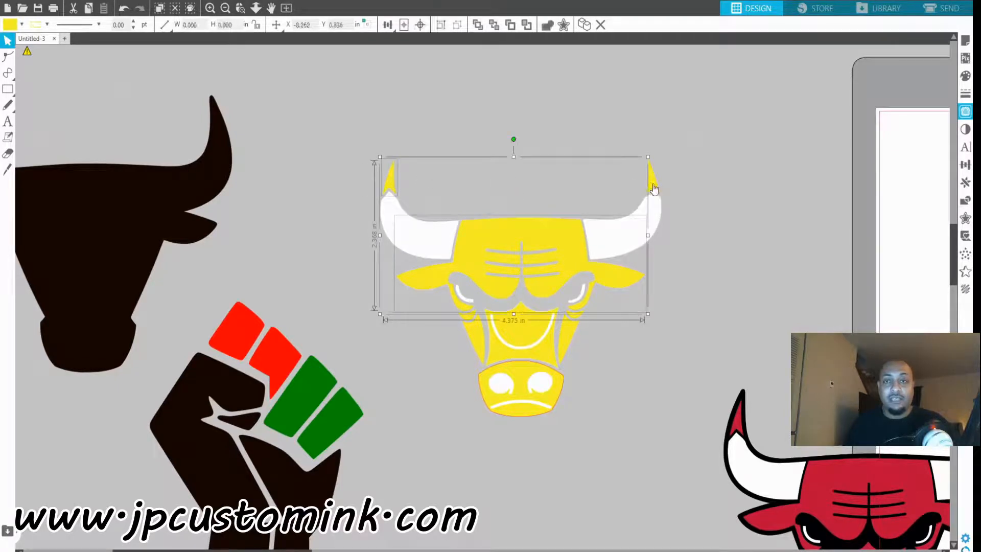
{"action": "left_click", "coordinate": [652, 187], "text": "shift"}
{"action": "left_click", "coordinate": [590, 303], "text": "shift"}
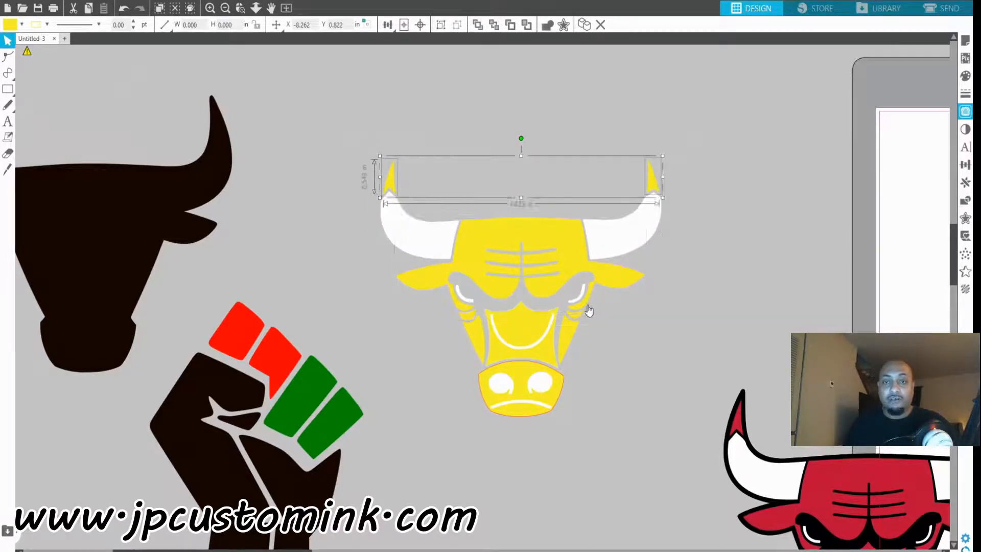
{"action": "left_click", "coordinate": [610, 280], "text": "shift"}
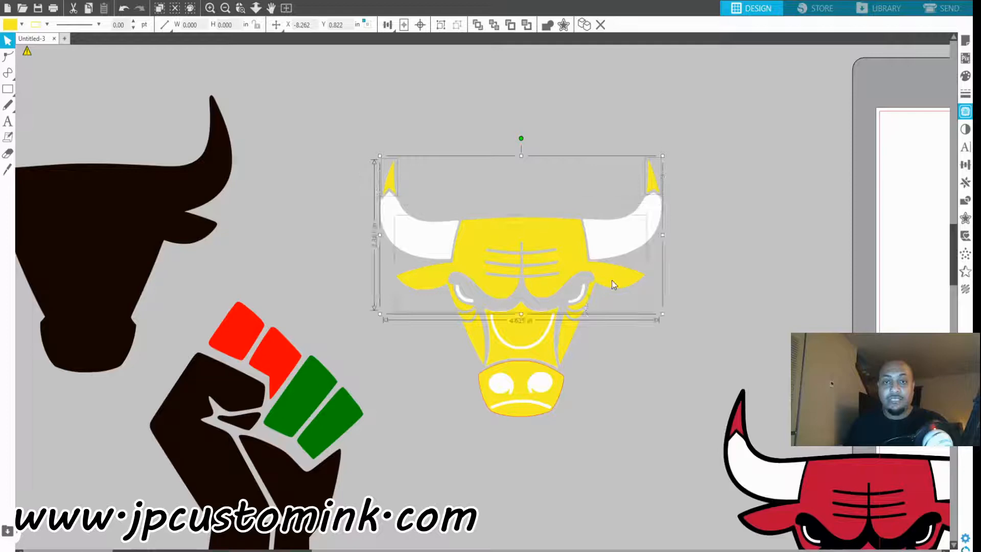
{"action": "left_click", "coordinate": [545, 358], "text": "shift"}
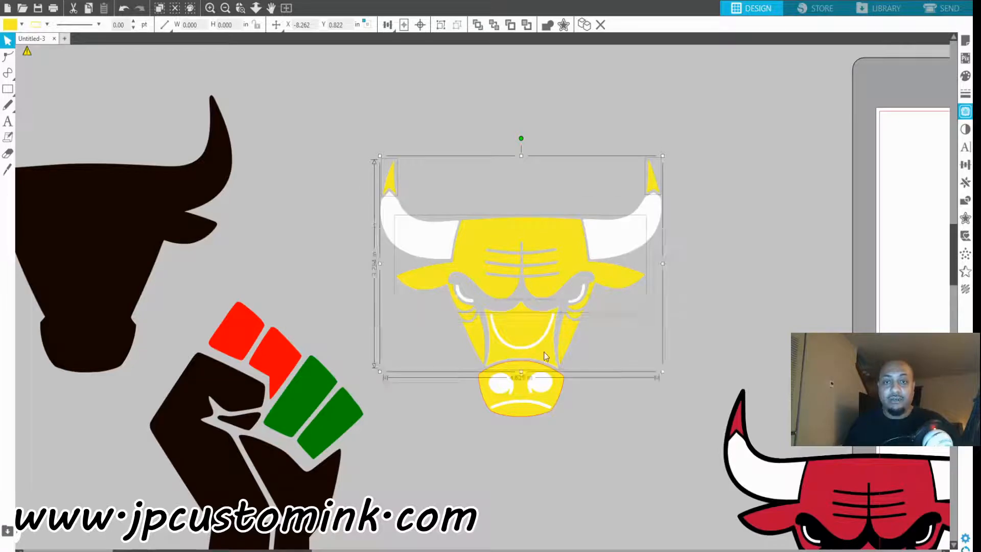
{"action": "left_click", "coordinate": [524, 416], "text": "shift"}
{"action": "left_click", "coordinate": [468, 322], "text": "shift"}
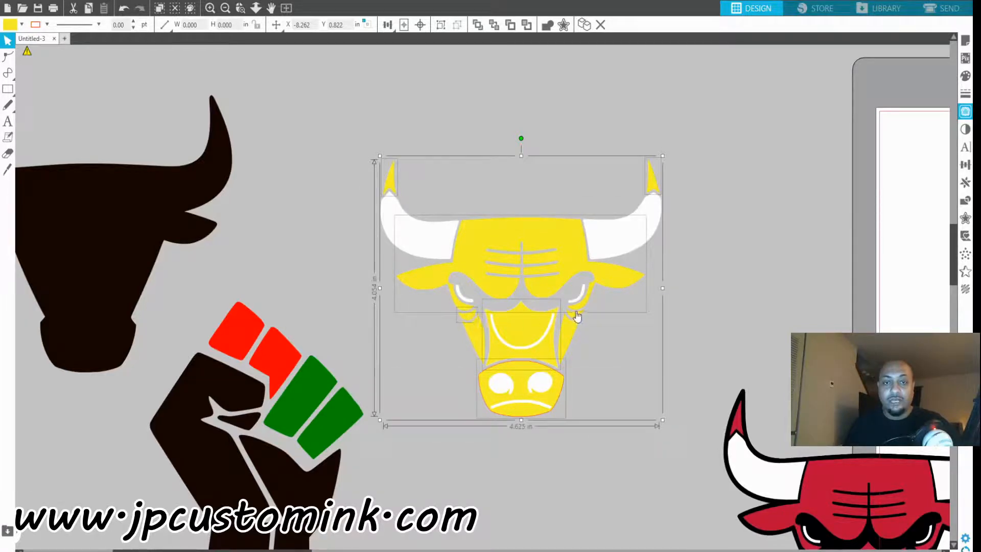
{"action": "left_click", "coordinate": [573, 315], "text": "shift"}
{"action": "key", "text": "ctrl+g"}
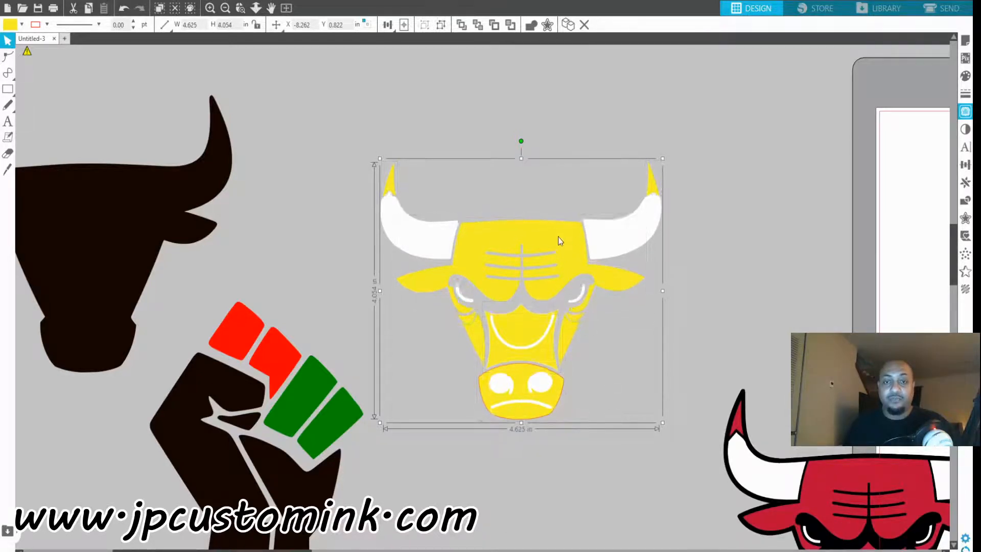
Try moving the yellow group away from the white pieces, and undo the move
{"action": "left_click_drag", "start_coordinate": [557, 239], "coordinate": [718, 208]}
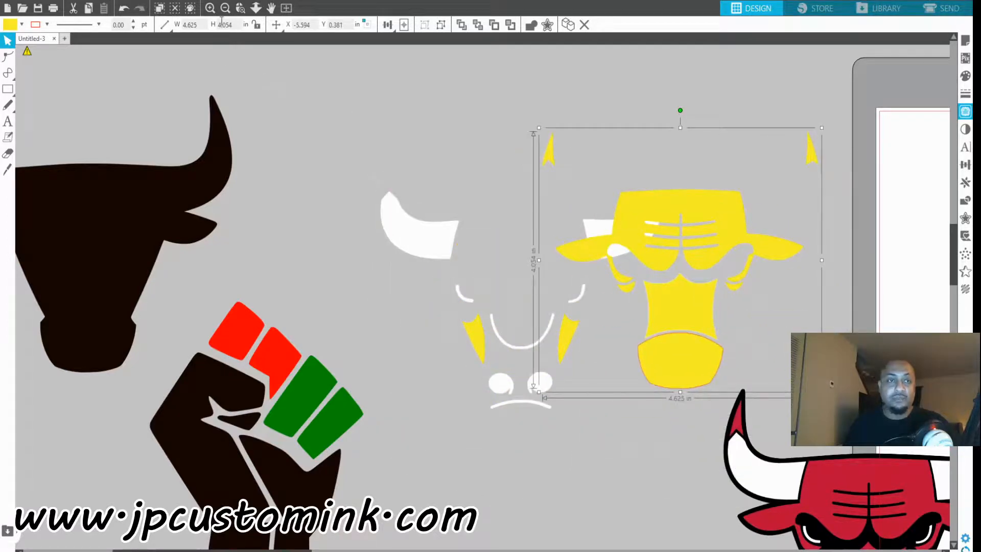
{"action": "left_click", "coordinate": [124, 8]}
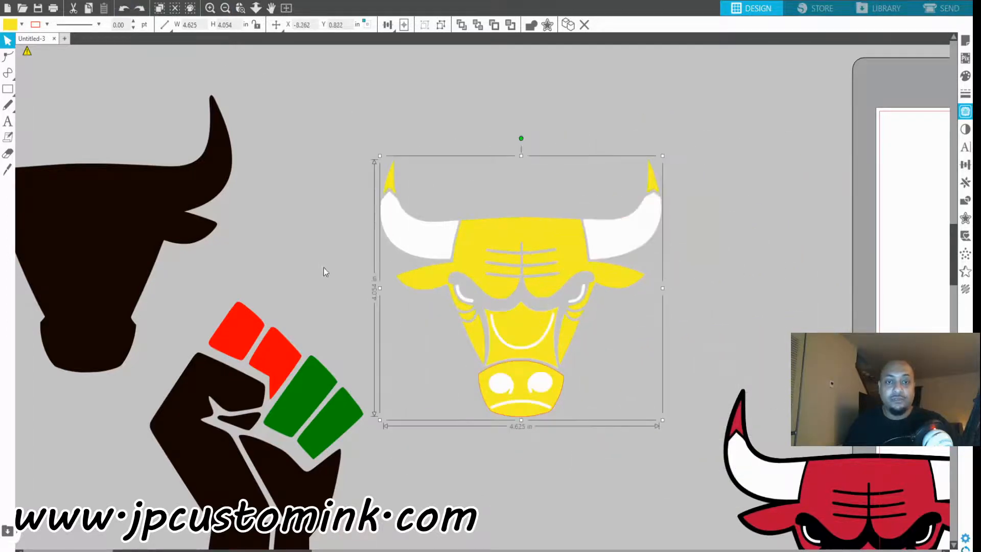
Add the two yellow cheek pieces to the yellow group, and move the group onto the black silhouette
{"action": "left_click", "coordinate": [486, 339]}
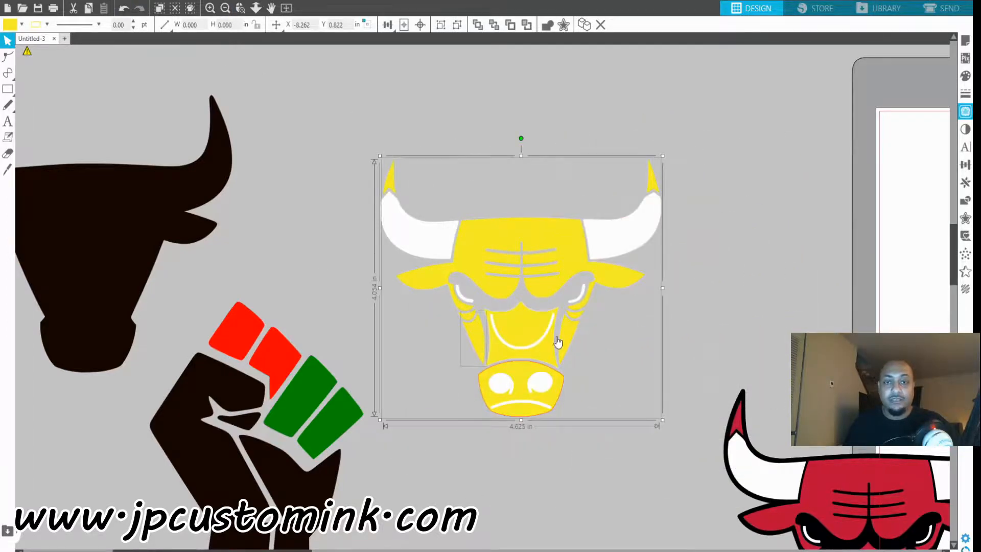
{"action": "left_click", "coordinate": [569, 240]}
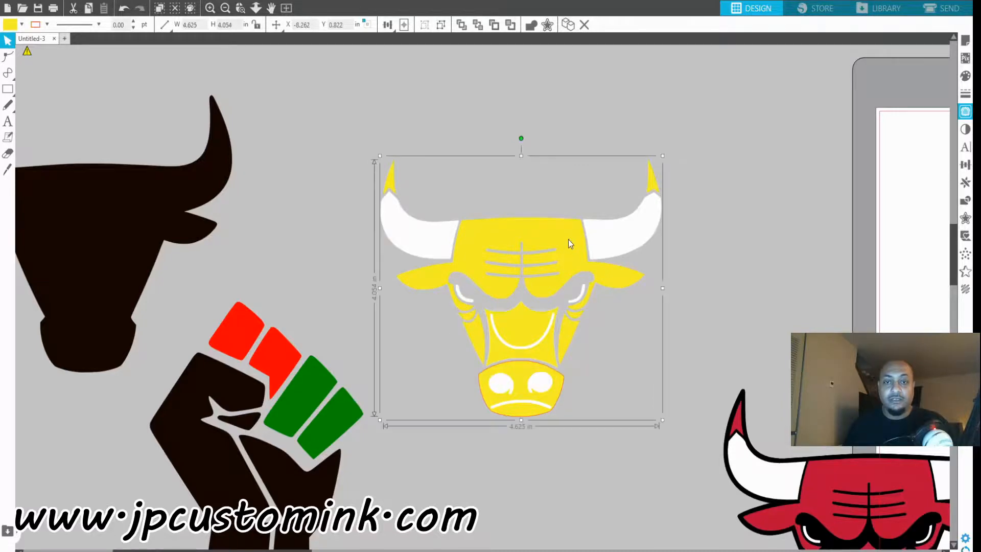
{"action": "left_click", "coordinate": [568, 342]}
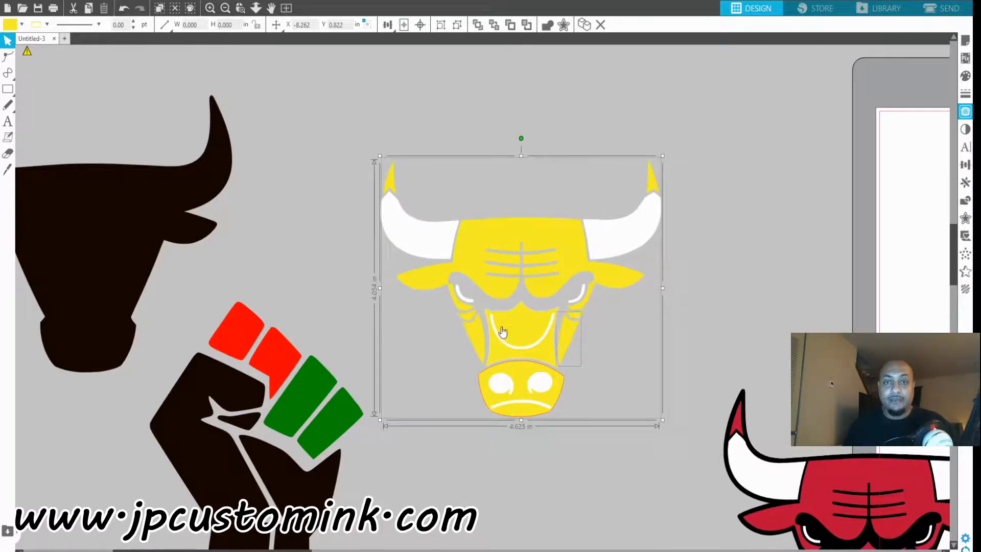
{"action": "left_click", "coordinate": [457, 312]}
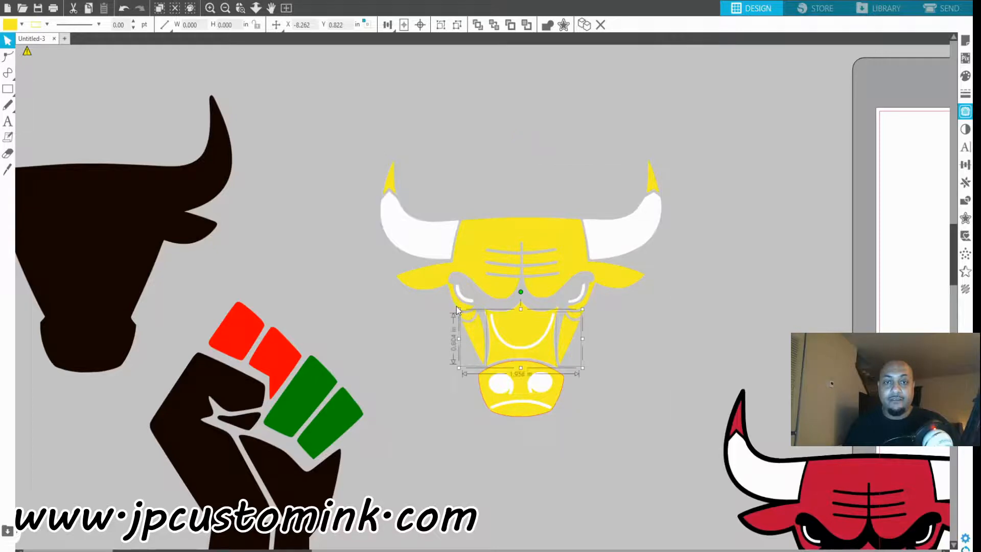
{"action": "left_click", "coordinate": [585, 309]}
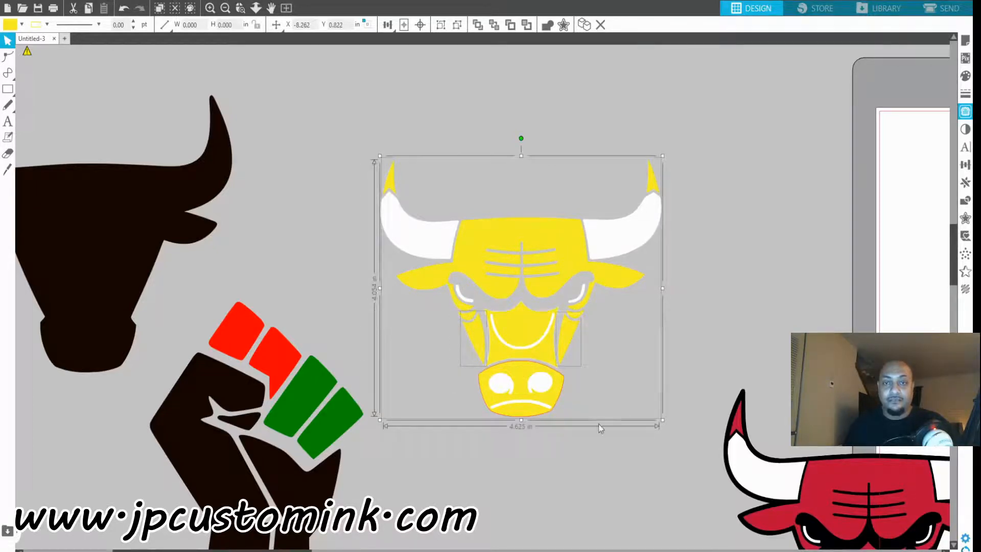
{"action": "left_click", "coordinate": [547, 230]}
{"action": "left_click_drag", "start_coordinate": [547, 230], "coordinate": [118, 159]}
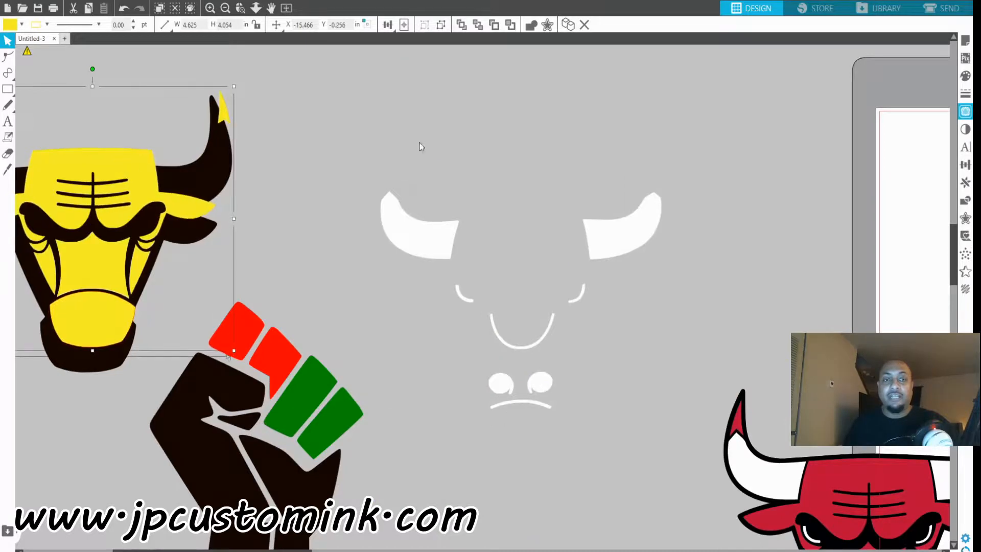
{"action": "left_click_drag", "start_coordinate": [353, 115], "coordinate": [669, 427]}
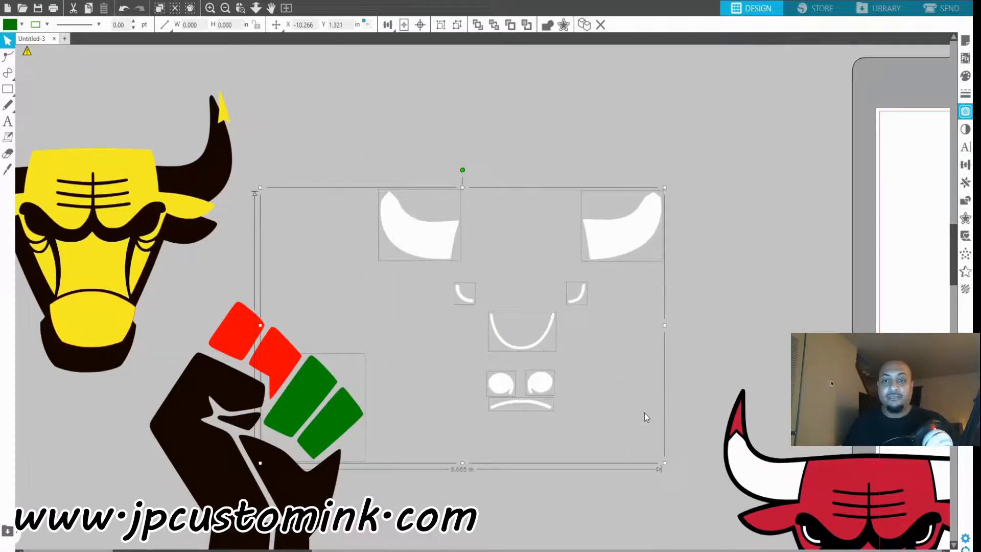
{"action": "key", "text": "ctrl+g"}
{"action": "left_click_drag", "start_coordinate": [621, 247], "coordinate": [740, 152]}
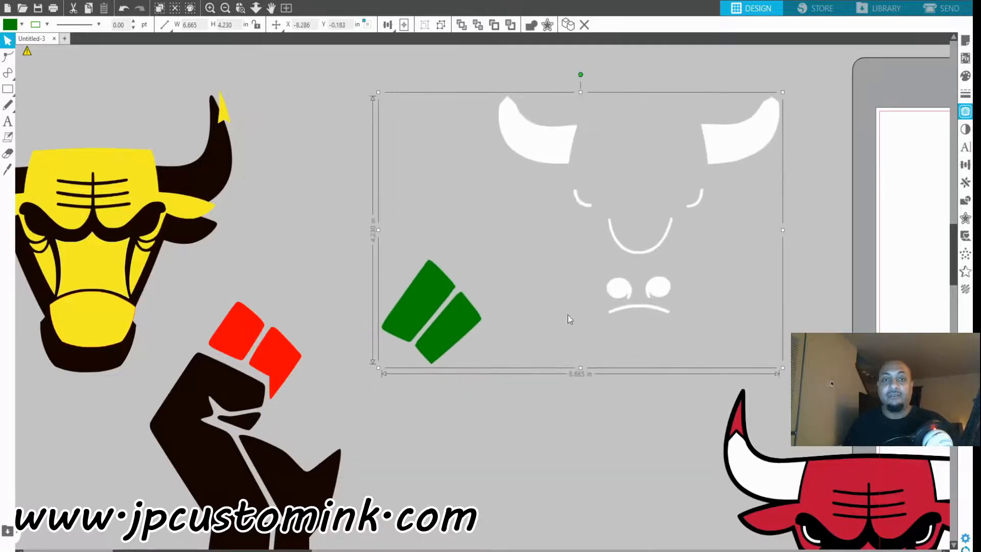
{"action": "key", "text": "ctrl+shift+g"}
{"action": "left_click", "coordinate": [497, 216]}
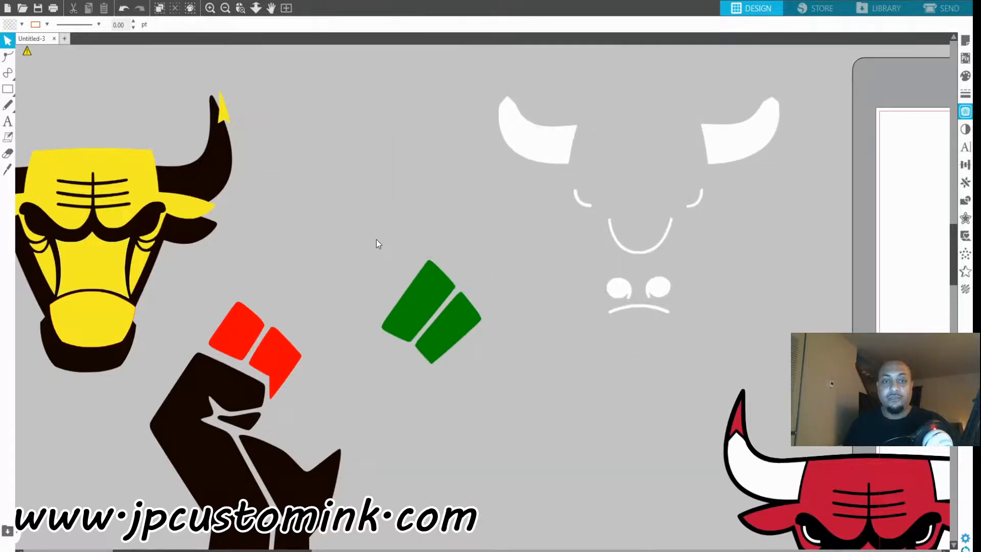
{"action": "left_click_drag", "start_coordinate": [376, 239], "coordinate": [320, 465]}
Group the white horn, eye, nose curve, nostril and mouth pieces, and move the group below the yellow pieces
{"action": "left_click_drag", "start_coordinate": [469, 76], "coordinate": [794, 319]}
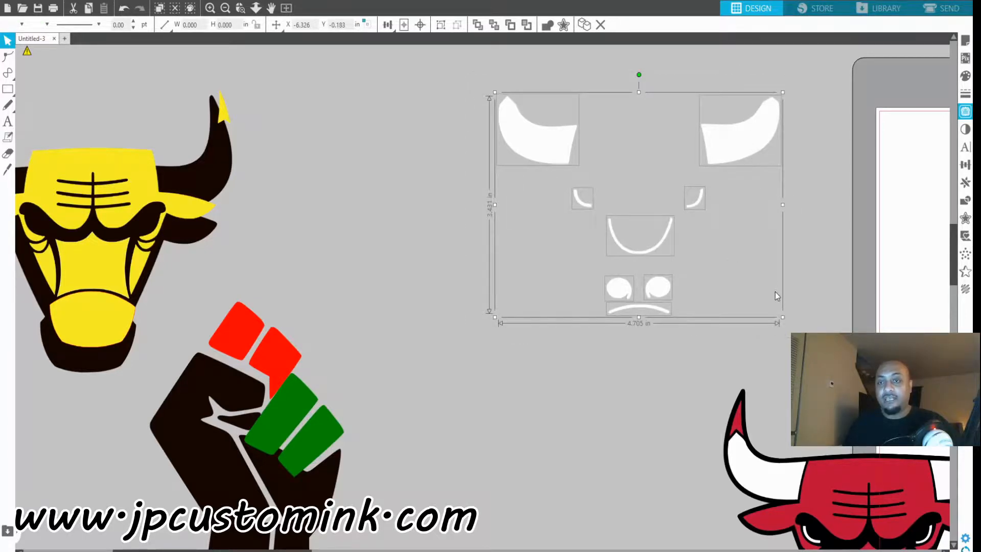
{"action": "key", "text": "ctrl+g"}
{"action": "left_click_drag", "start_coordinate": [747, 142], "coordinate": [681, 176]}
{"action": "left_click_drag", "start_coordinate": [552, 179], "coordinate": [71, 397]}
Move the black bull silhouette out from behind the yellow group into the empty space beside the fist
{"action": "left_click_drag", "start_coordinate": [242, 177], "coordinate": [670, 202]}
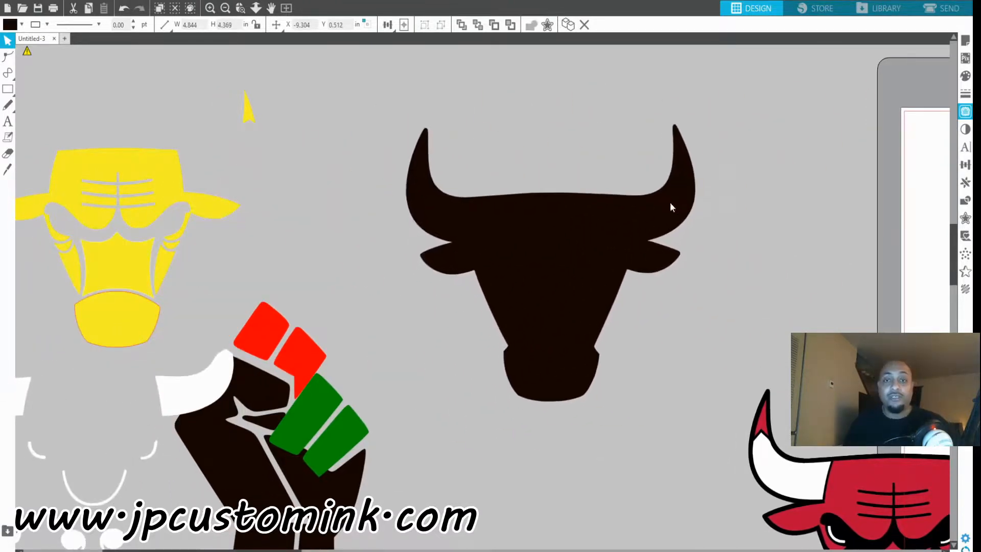
Place the yellow group and the white group on the black bull silhouette, and group all the layers into one bull
{"action": "left_click", "coordinate": [122, 224]}
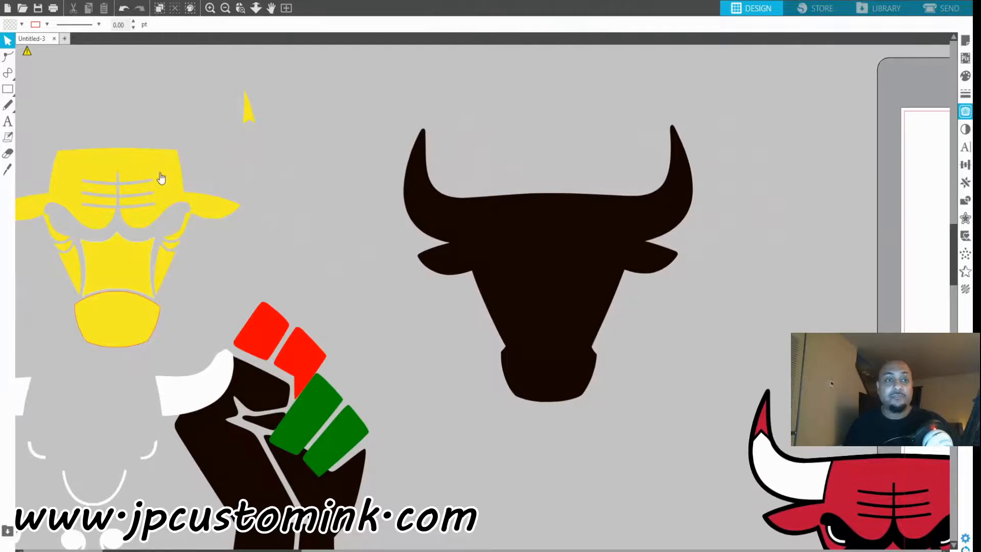
{"action": "left_click_drag", "start_coordinate": [158, 175], "coordinate": [591, 225]}
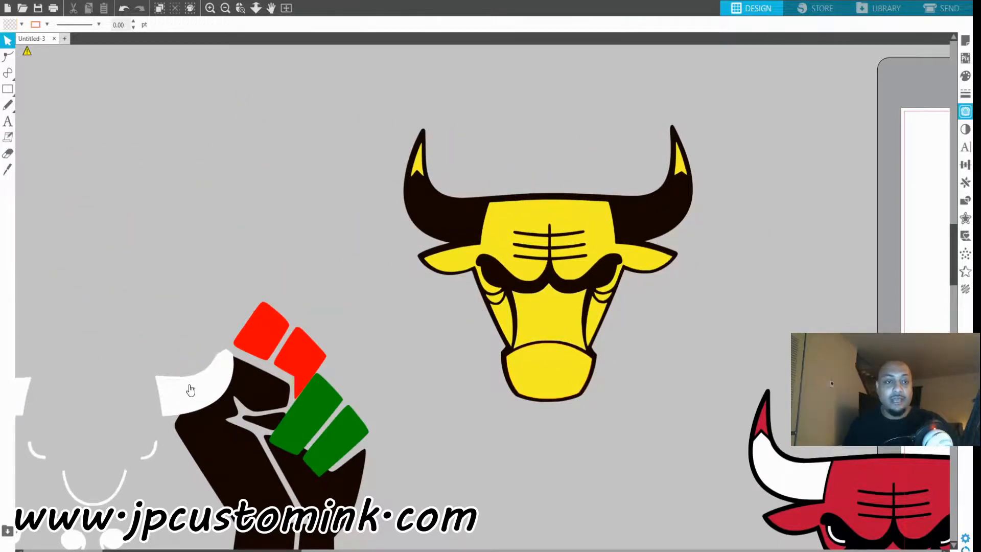
{"action": "left_click_drag", "start_coordinate": [188, 390], "coordinate": [646, 213]}
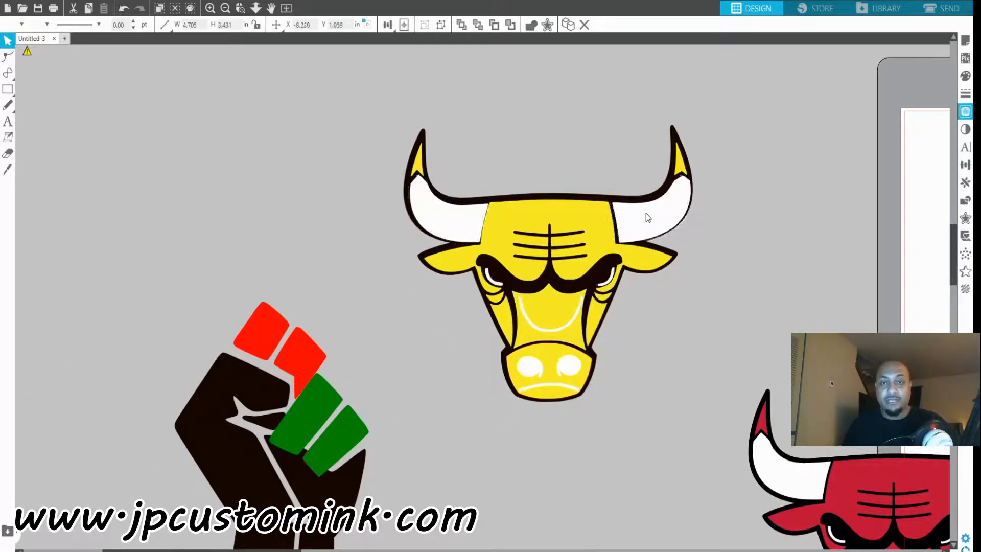
{"action": "left_click", "coordinate": [711, 244]}
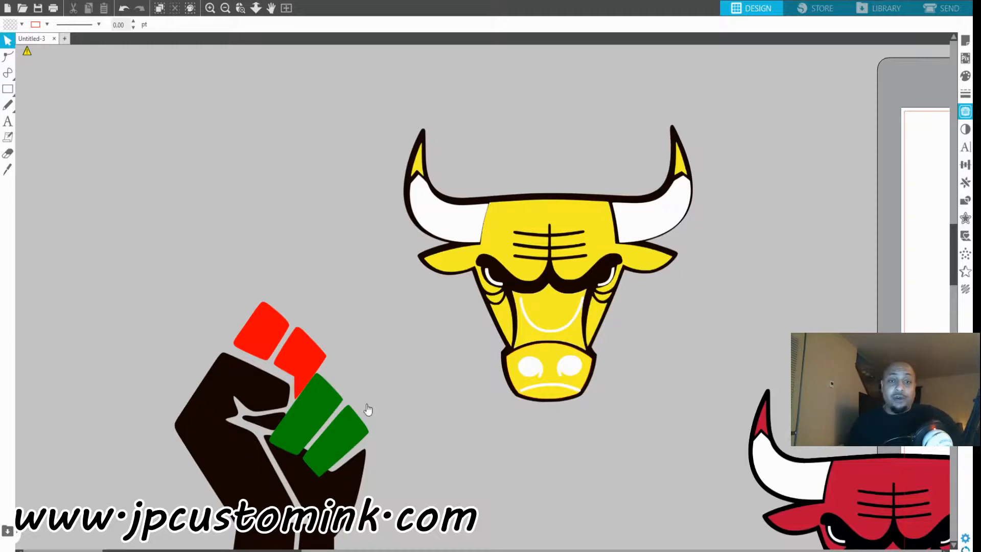
{"action": "left_click_drag", "start_coordinate": [379, 92], "coordinate": [710, 420]}
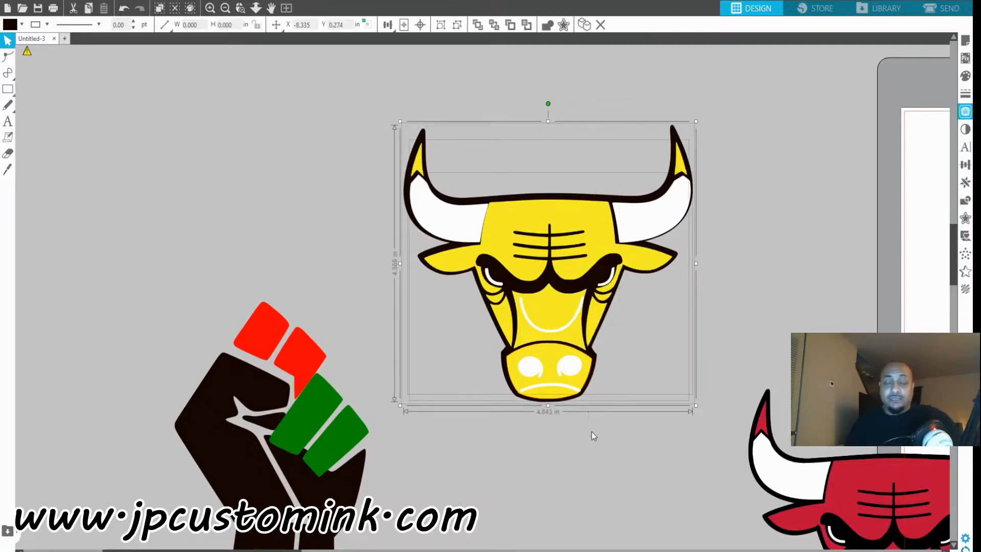
{"action": "key", "text": "ctrl+g"}
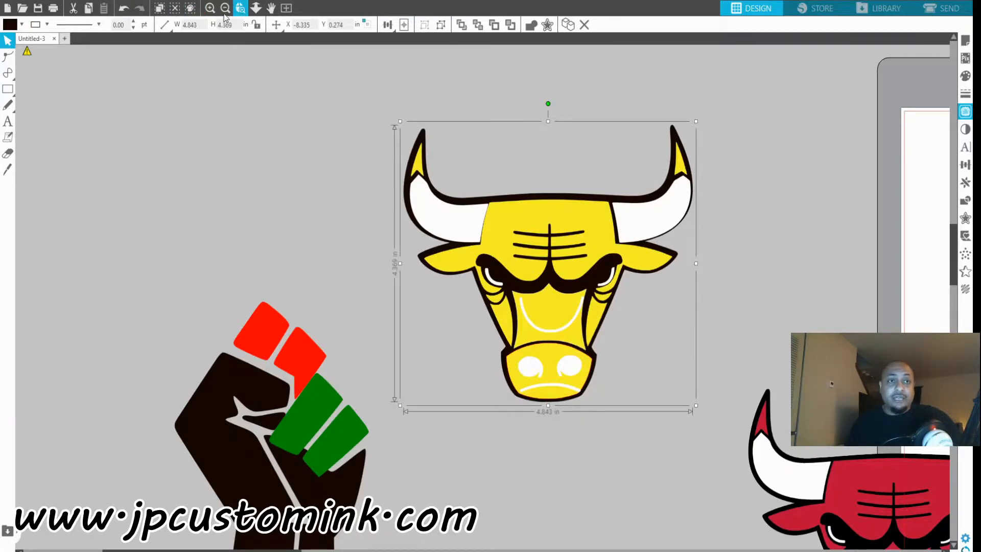
Move the grouped yellow bull onto the white page, and move the red bull into the space beside the fist
{"action": "scroll", "coordinate": [484, 285], "scroll_direction": "down", "scroll_amount": 5}
{"action": "left_click_drag", "start_coordinate": [484, 286], "coordinate": [669, 308]}
{"action": "left_click_drag", "start_coordinate": [590, 363], "coordinate": [490, 284]}
{"action": "left_click", "coordinate": [697, 303]}
{"action": "left_click_drag", "start_coordinate": [697, 303], "coordinate": [687, 306]}
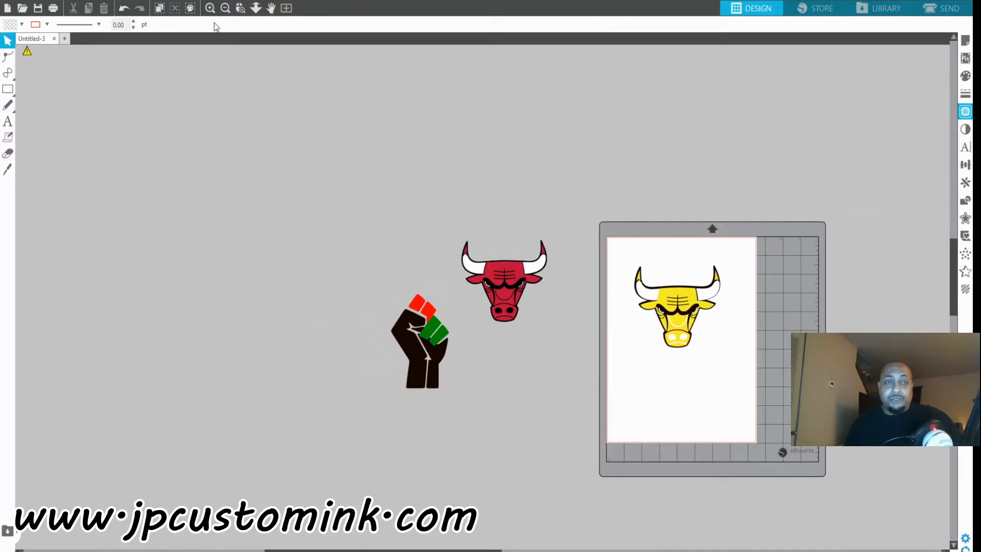
Enlarge the yellow bull proportionally to fill most of the page width, and position it in the upper part of the page
{"action": "left_click", "coordinate": [240, 8]}
{"action": "left_click_drag", "start_coordinate": [625, 221], "coordinate": [777, 412]}
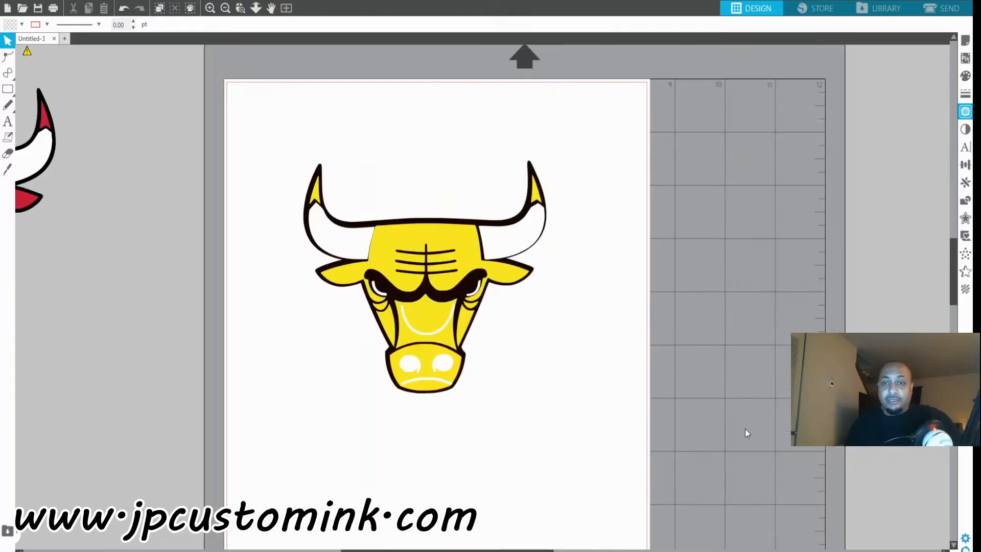
{"action": "left_click", "coordinate": [480, 376]}
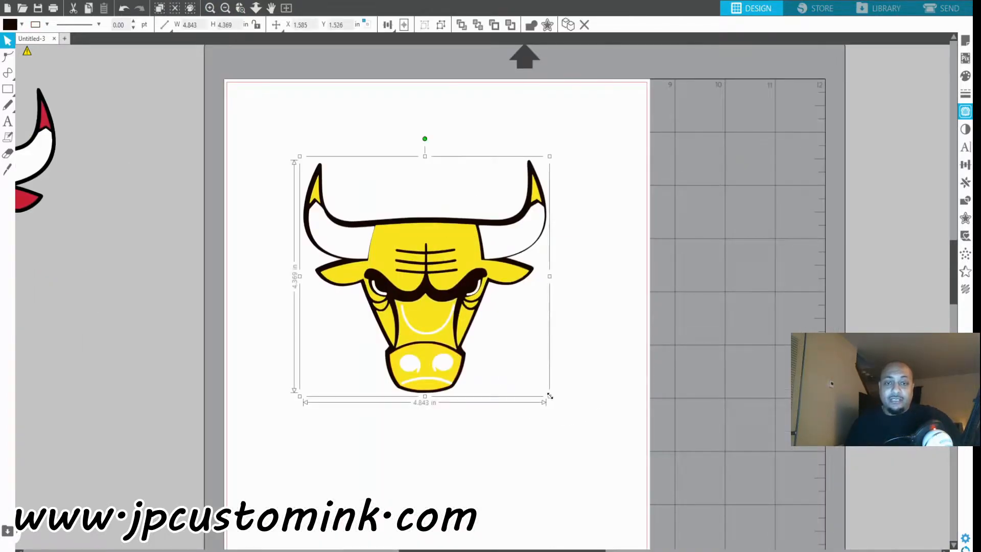
{"action": "left_click_drag", "start_coordinate": [549, 396], "coordinate": [610, 470]}
{"action": "left_click", "coordinate": [633, 301]}
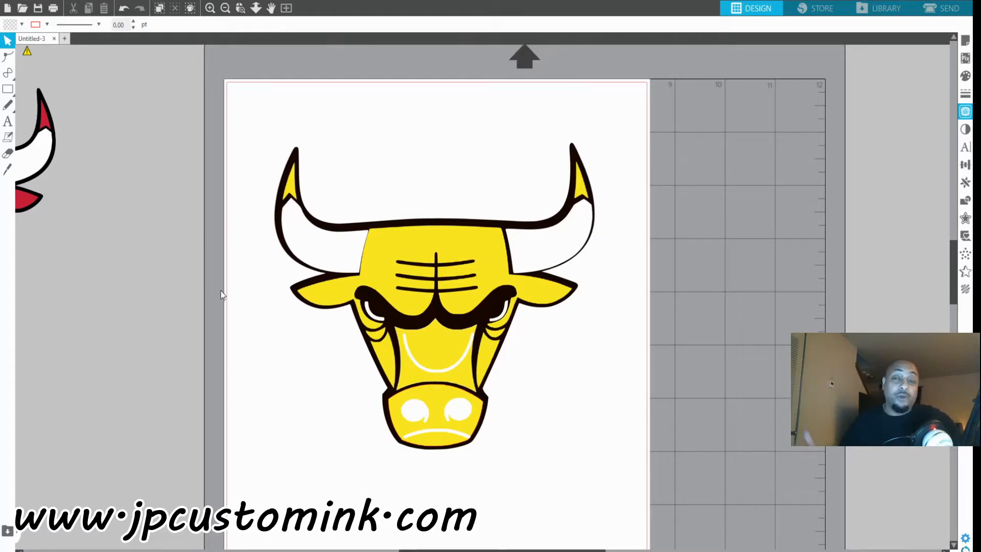
{"action": "left_click_drag", "start_coordinate": [441, 272], "coordinate": [447, 253]}
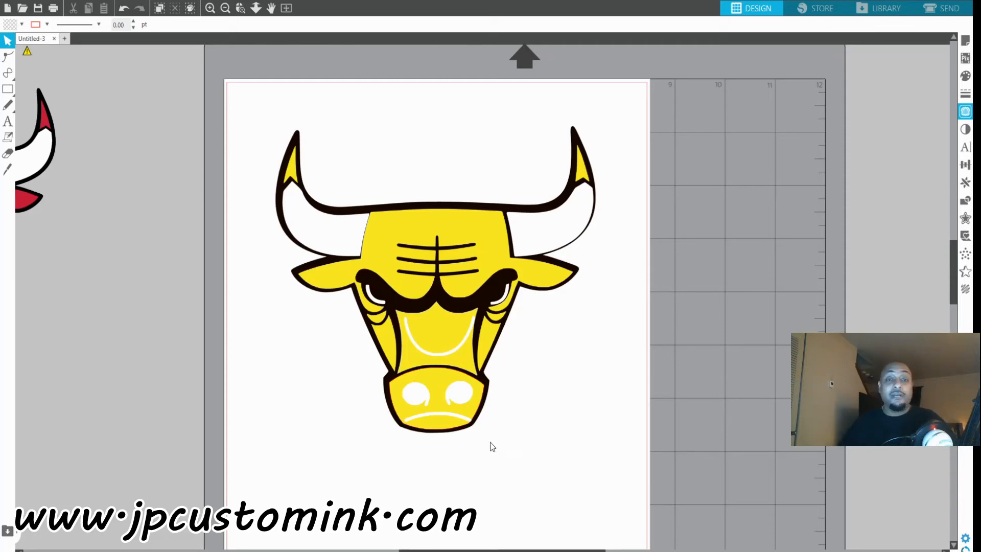
{"action": "mouse_move", "coordinate": [387, 236]}
{"action": "left_mouse_down"}
{"action": "mouse_move", "coordinate": [481, 210]}
{"action": "mouse_move", "coordinate": [350, 289]}
{"action": "mouse_move", "coordinate": [383, 248]}
{"action": "left_mouse_up"}
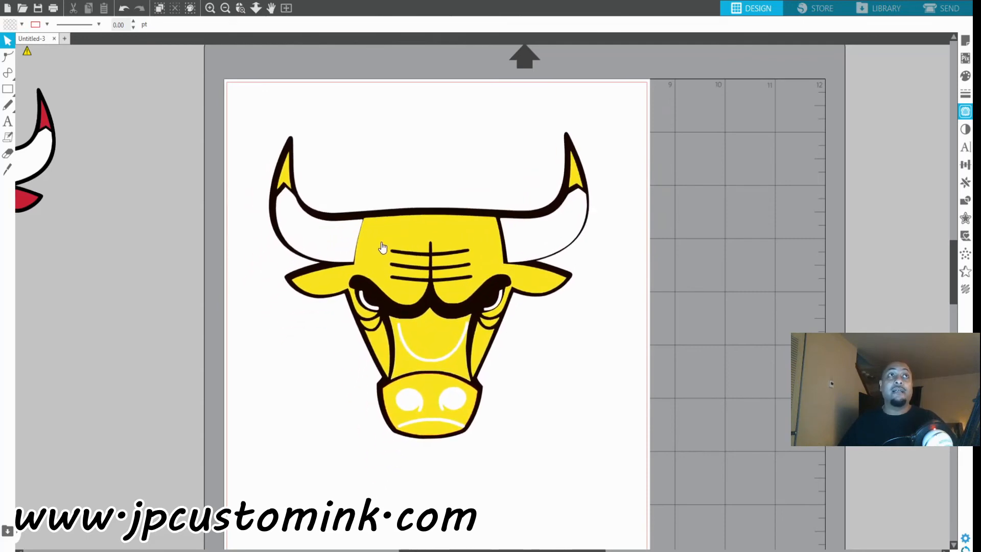